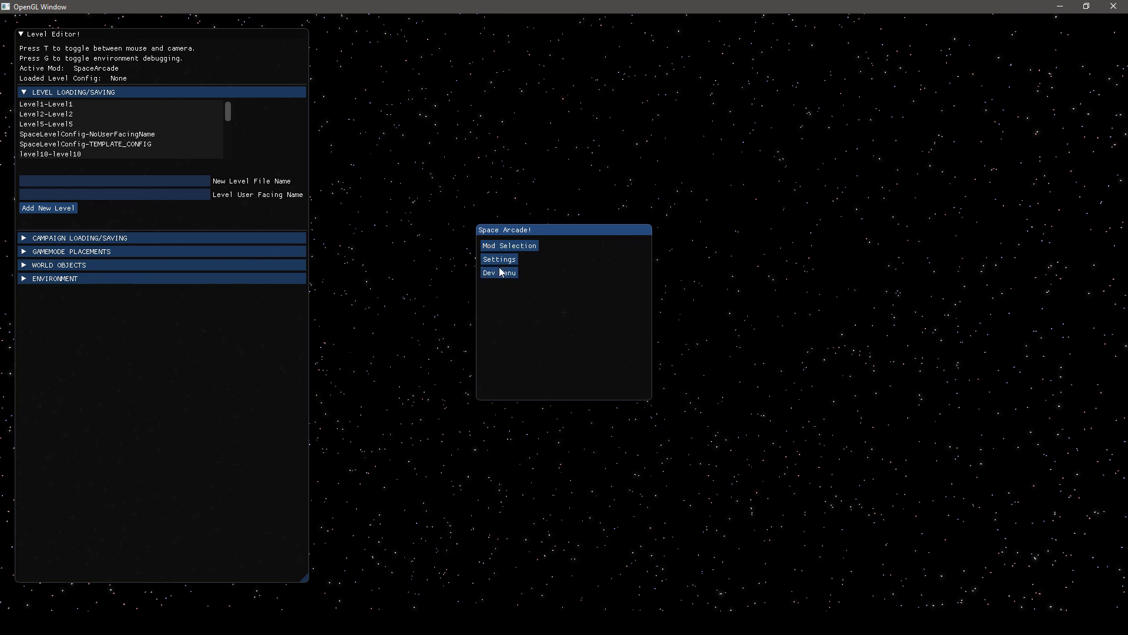
click(501, 272)
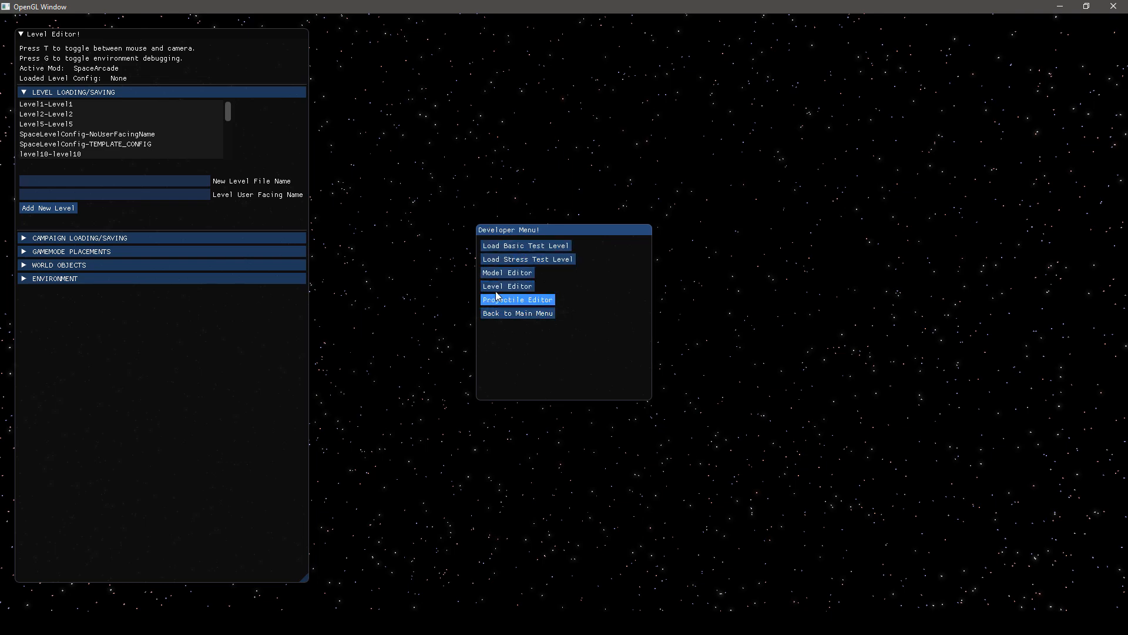
key(Escape)
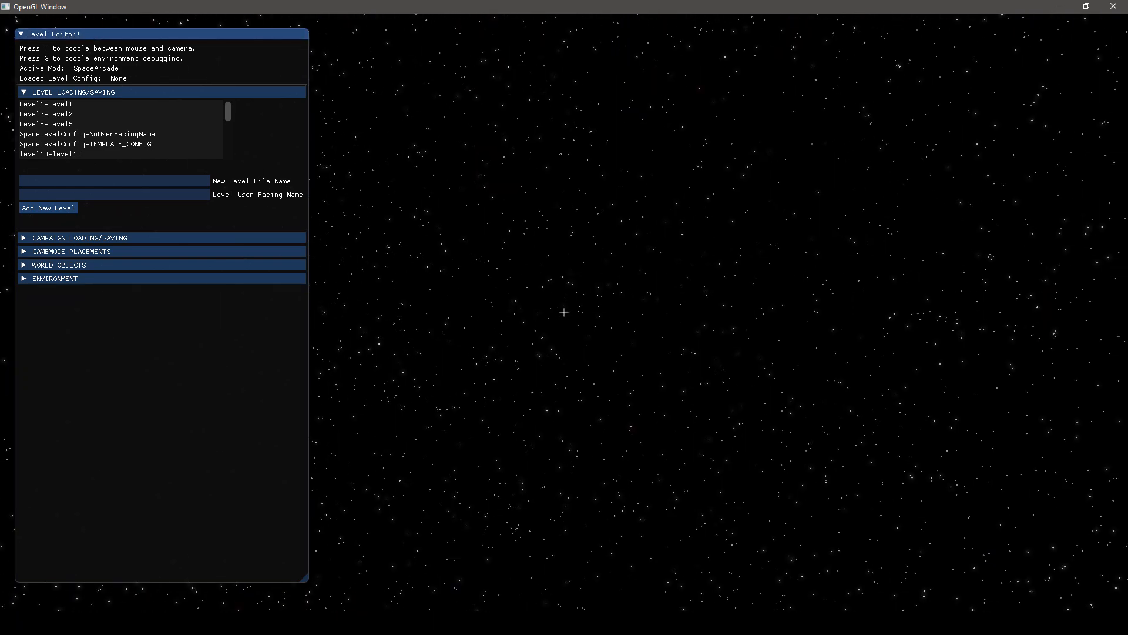
key(Escape)
key(Escape)
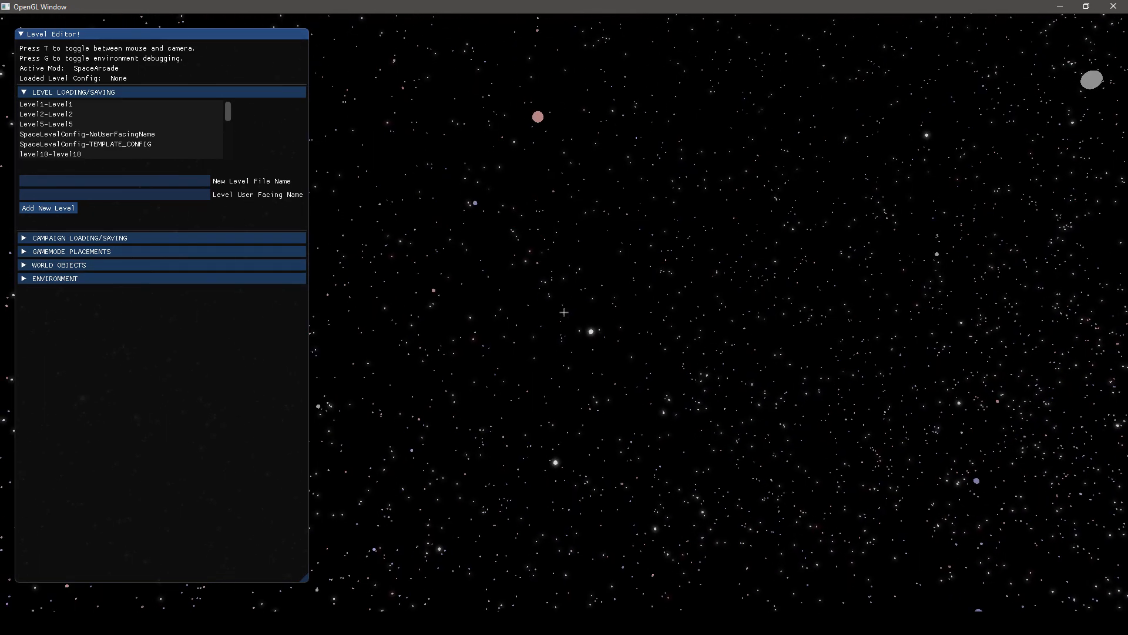
Create a new level with the file name TestLevel and the user-facing name Eartht
key(t)
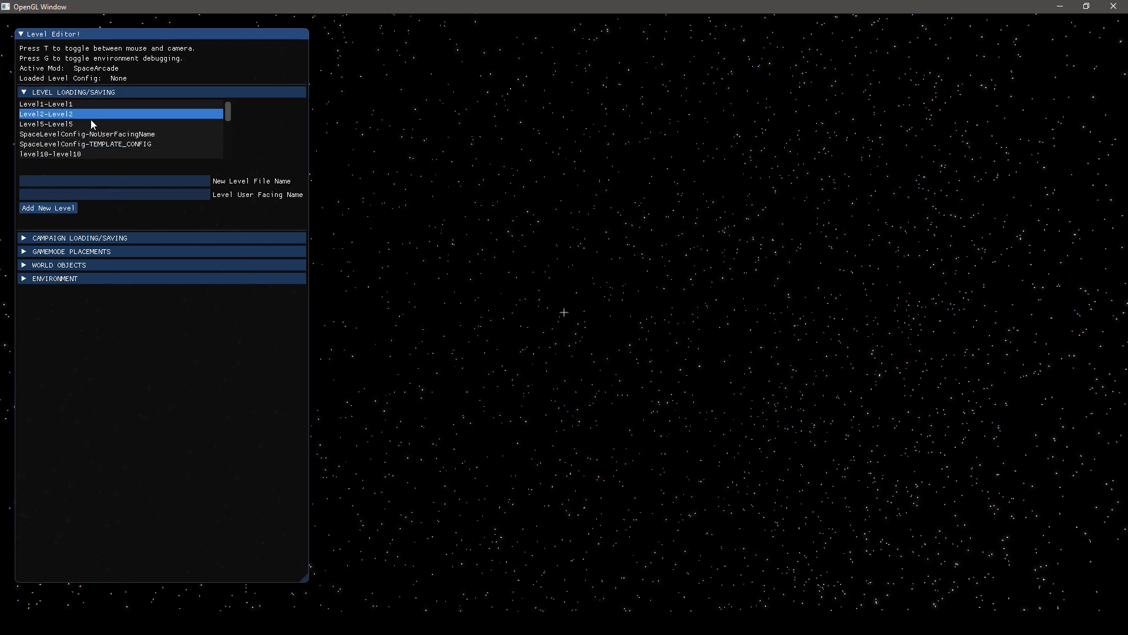
scroll(91, 133, down, 2)
scroll(93, 136, up, 3)
scroll(77, 129, down, 3)
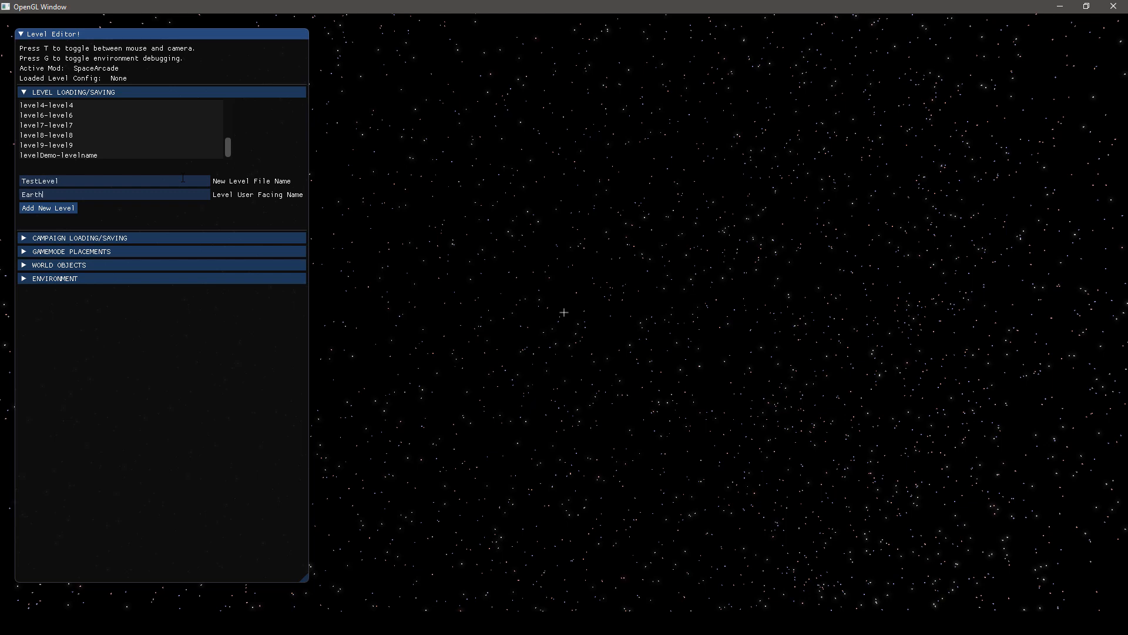
text(t)
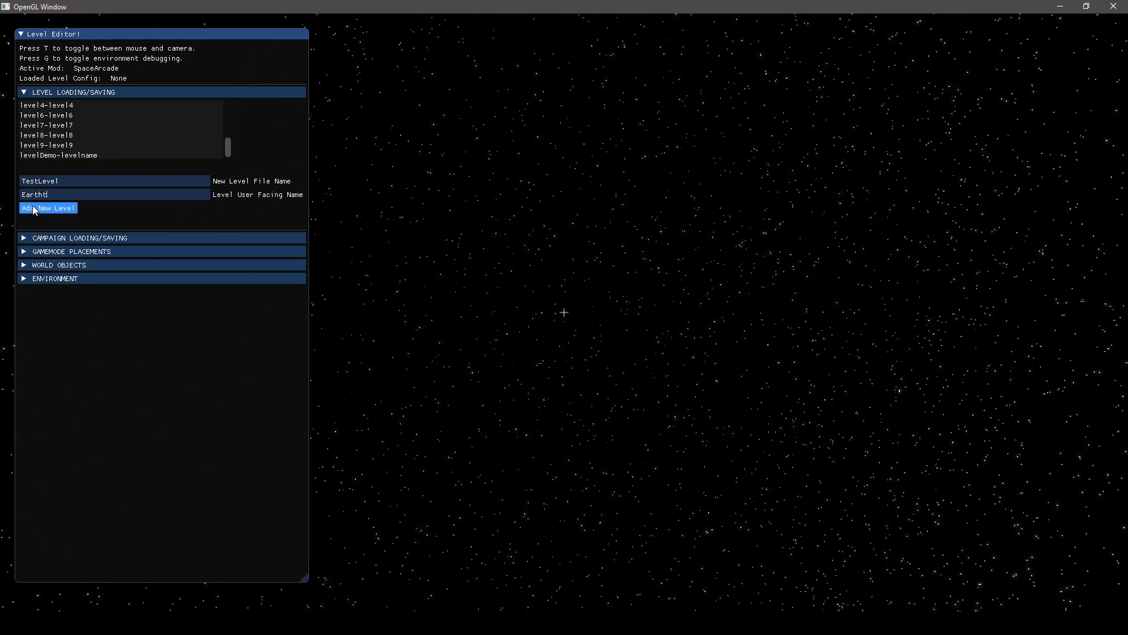
Load the new TestLevel from the level list, switch to level11 for comparison and return to TestLevel
scroll(81, 147, down, 1)
scroll(88, 133, up, 4)
scroll(88, 129, down, 2)
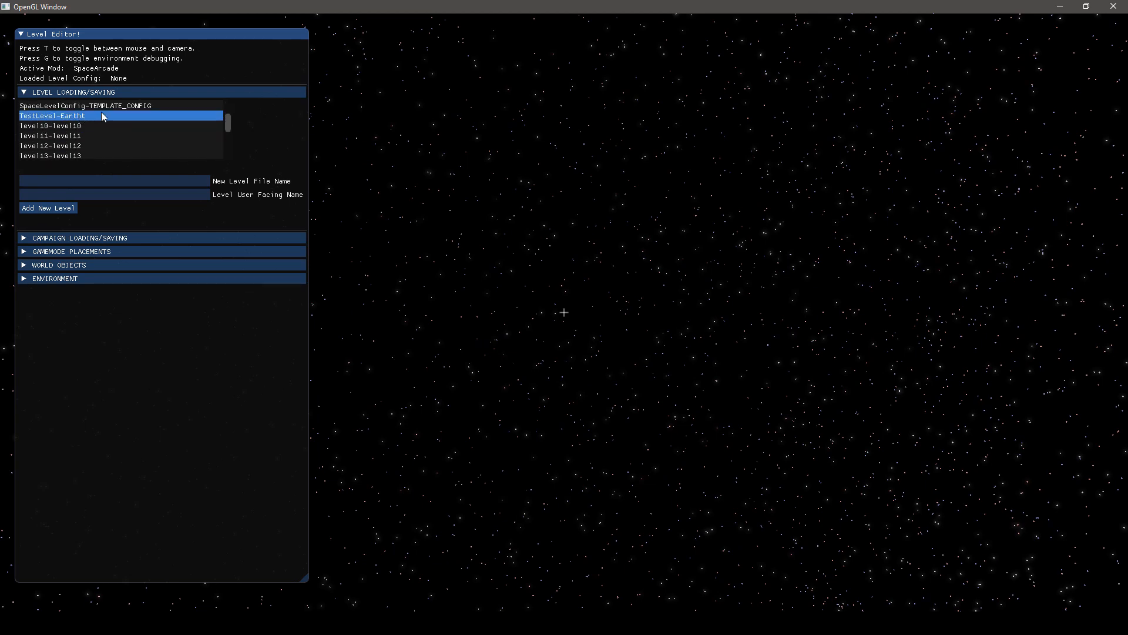
click(42, 116)
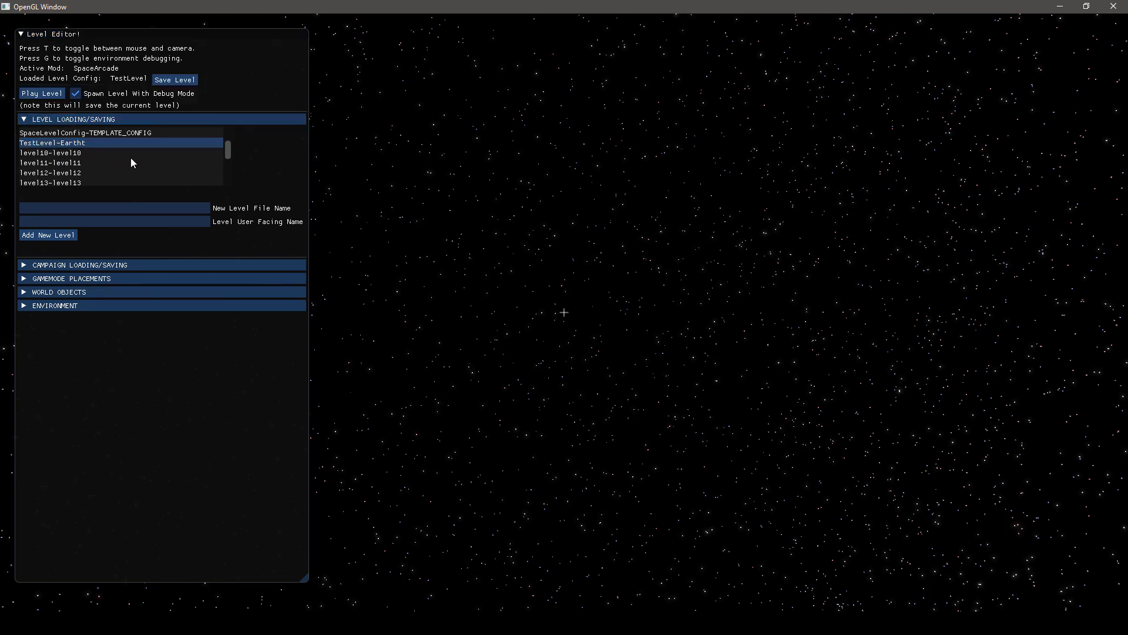
click(131, 162)
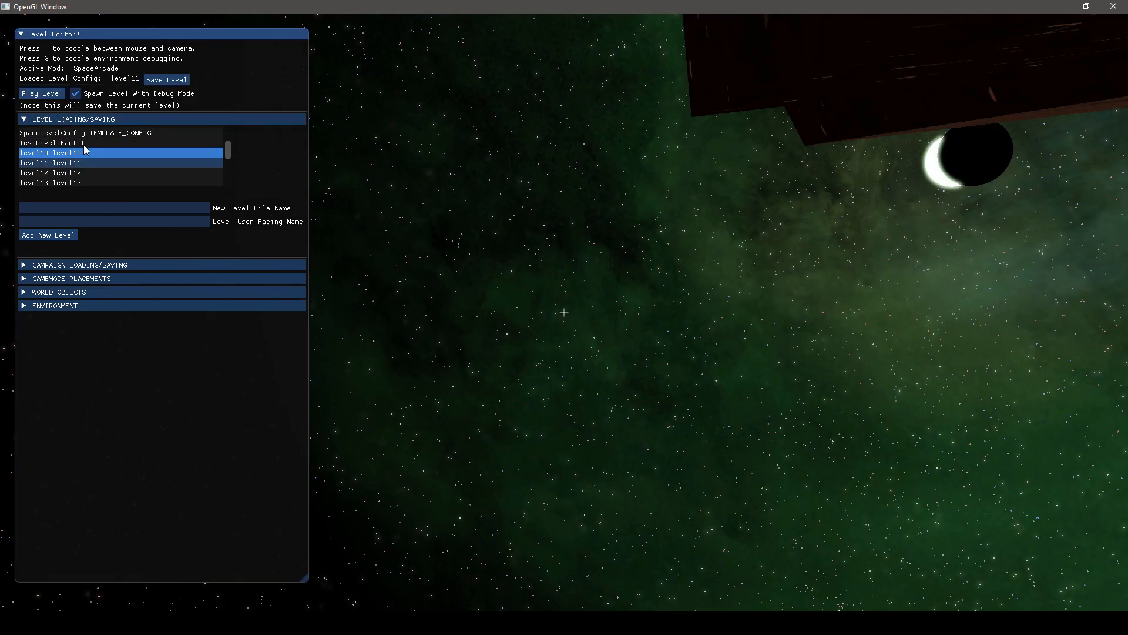
click(83, 143)
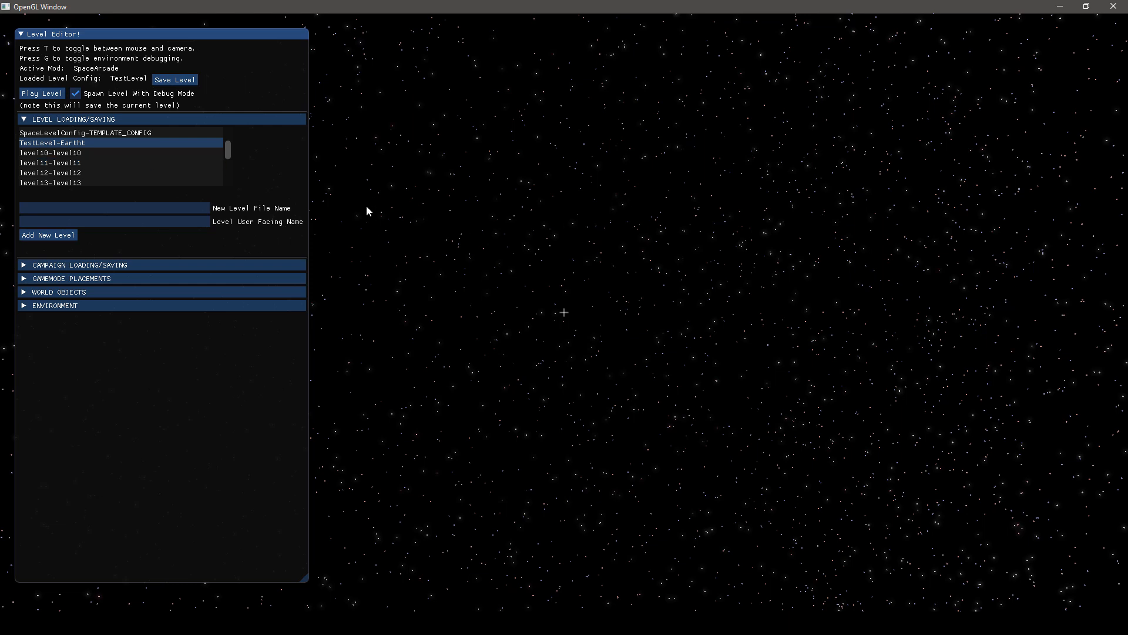
Add a first local star to the level's environment and set its offset distance to 11.9
click(25, 308)
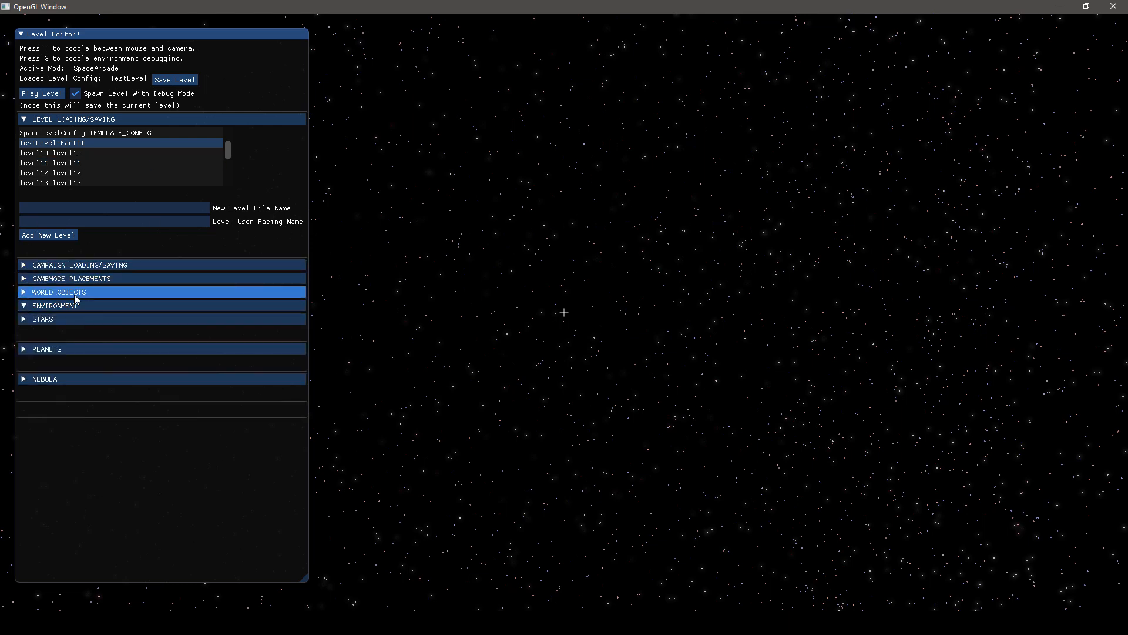
click(25, 319)
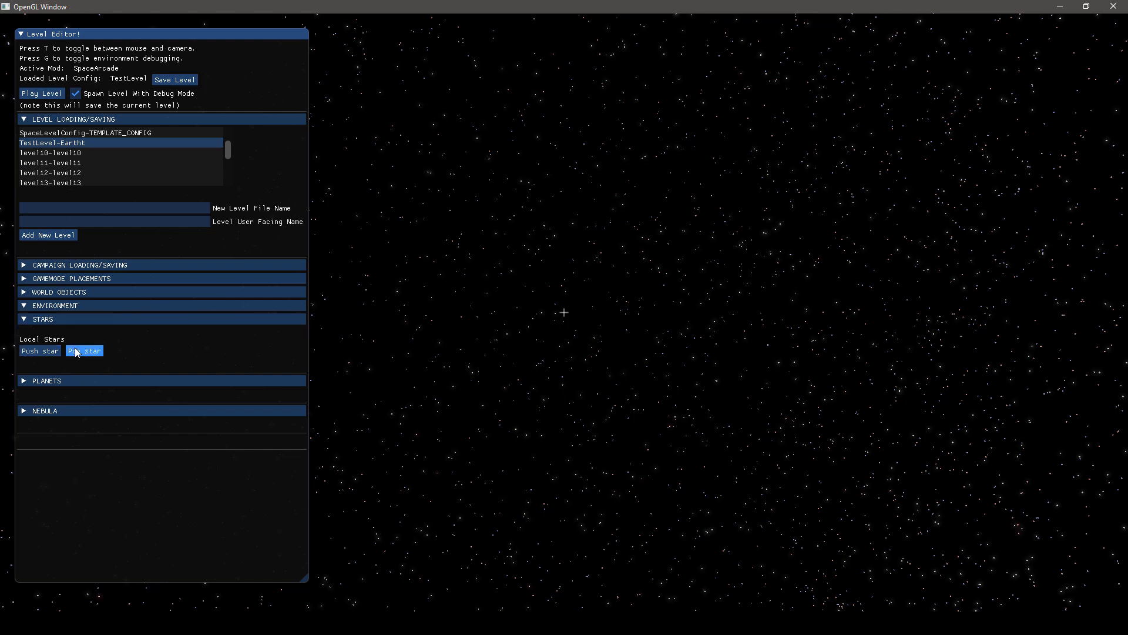
click(39, 351)
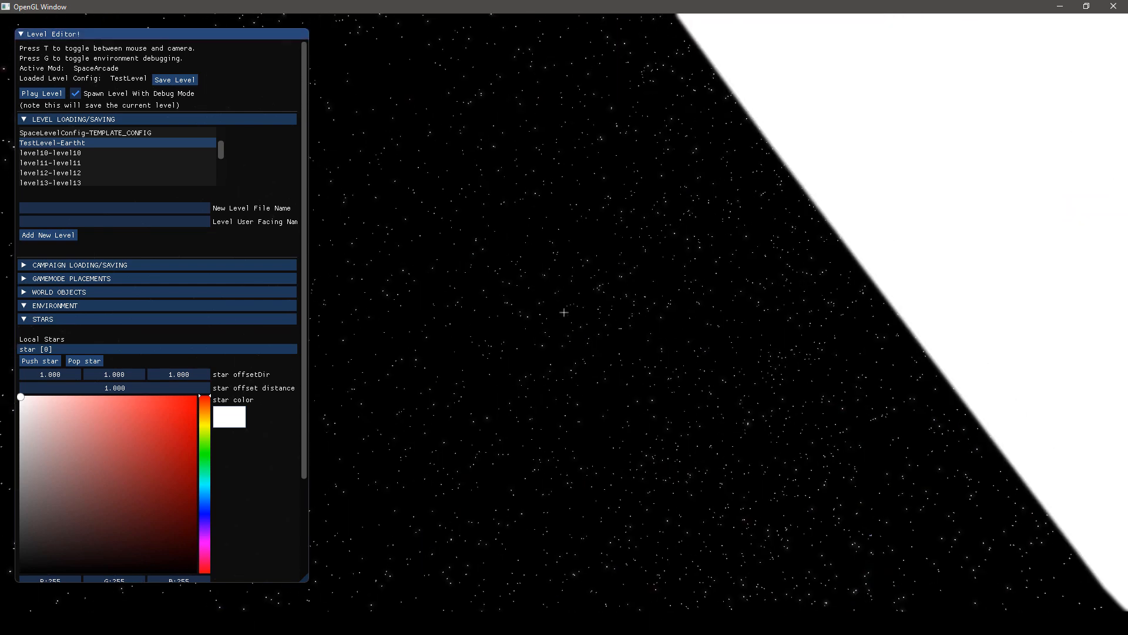
key(Escape)
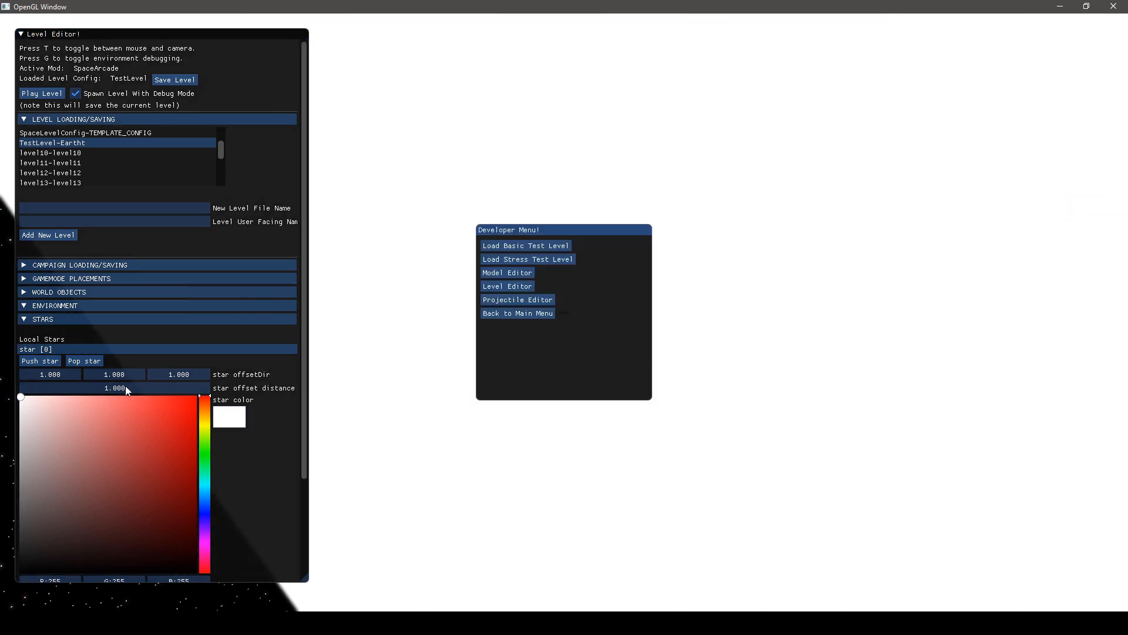
scroll(93, 361, down, 5)
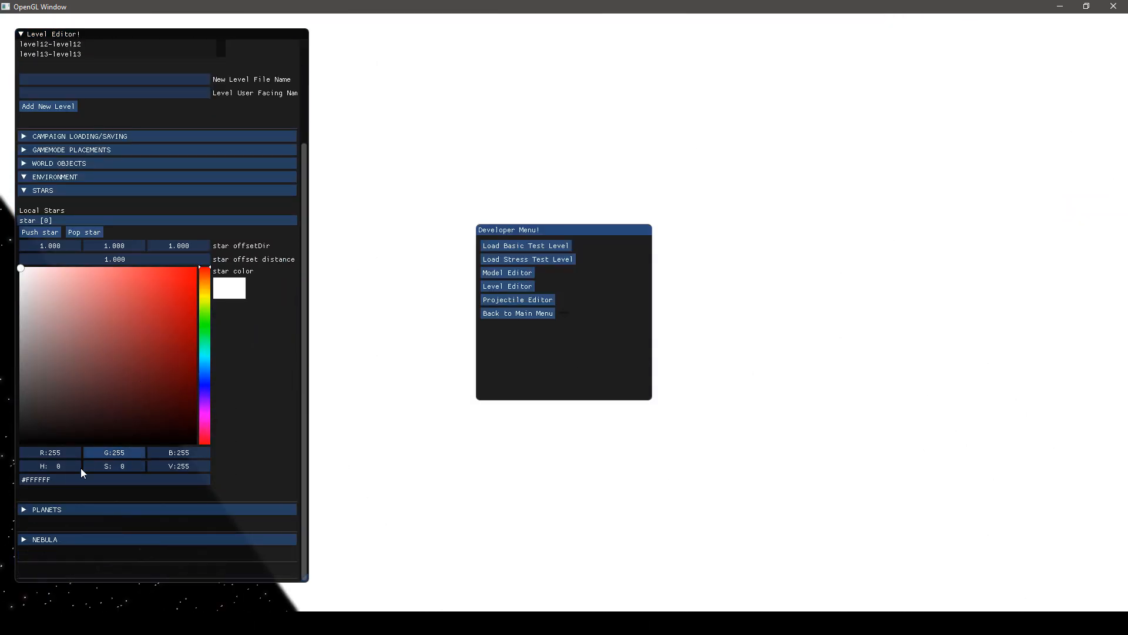
scroll(70, 452, up, 3)
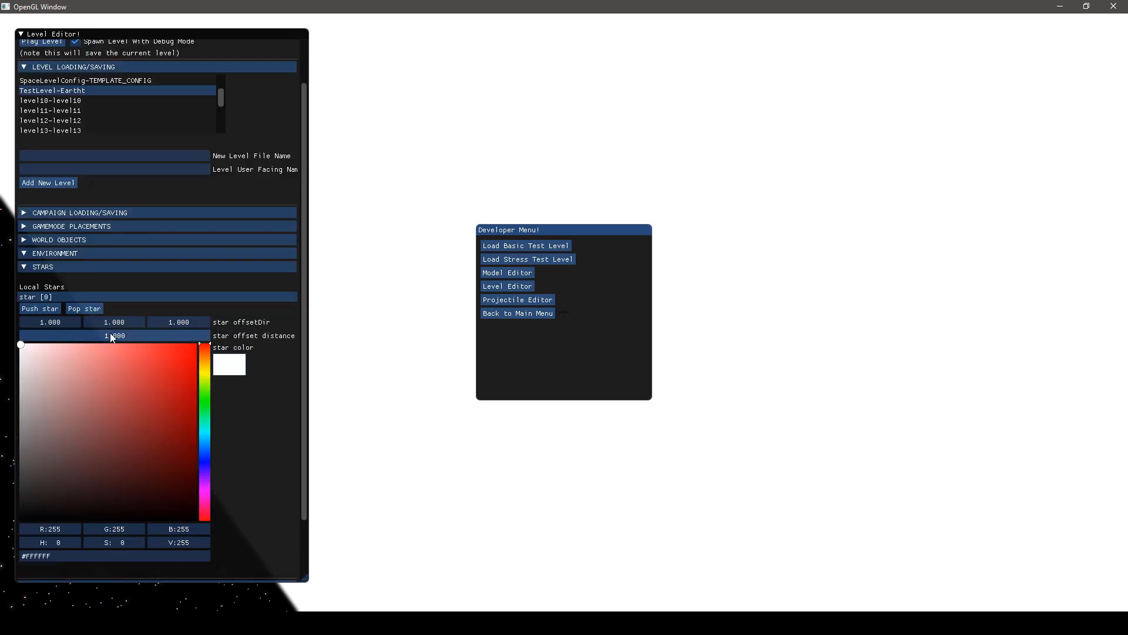
drag(64, 338, 101, 333)
key(Escape)
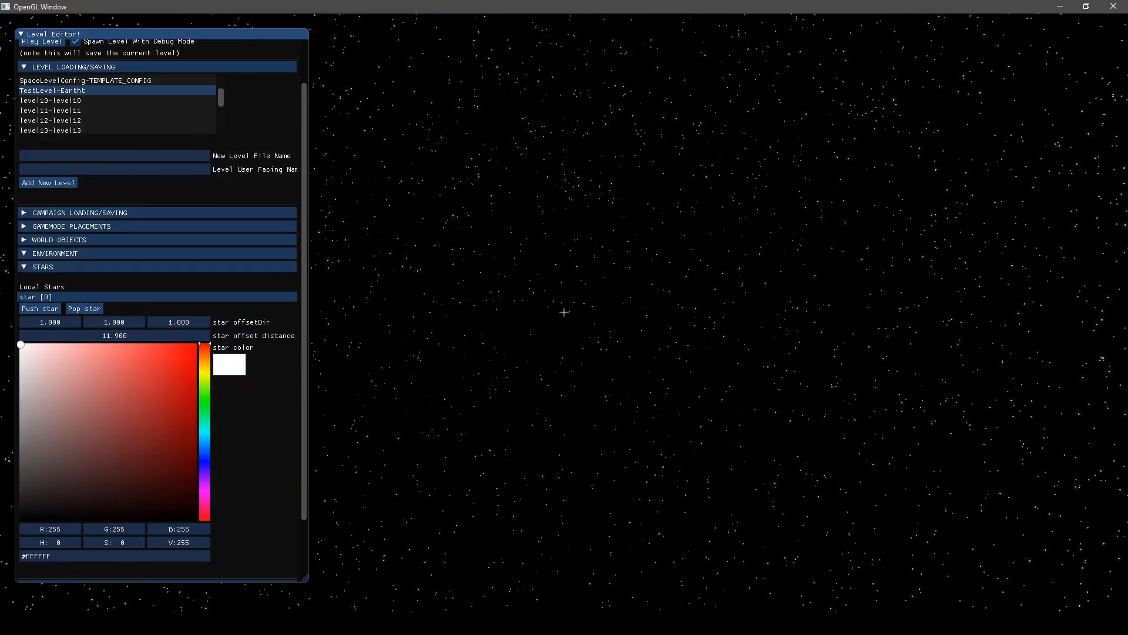
key(Escape)
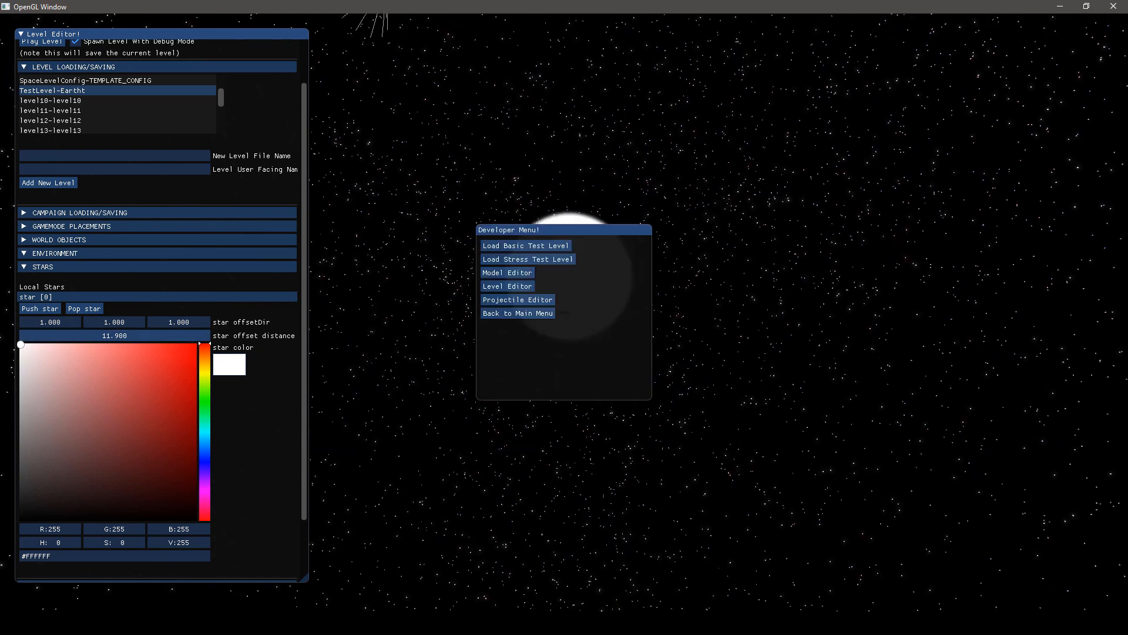
key(Escape)
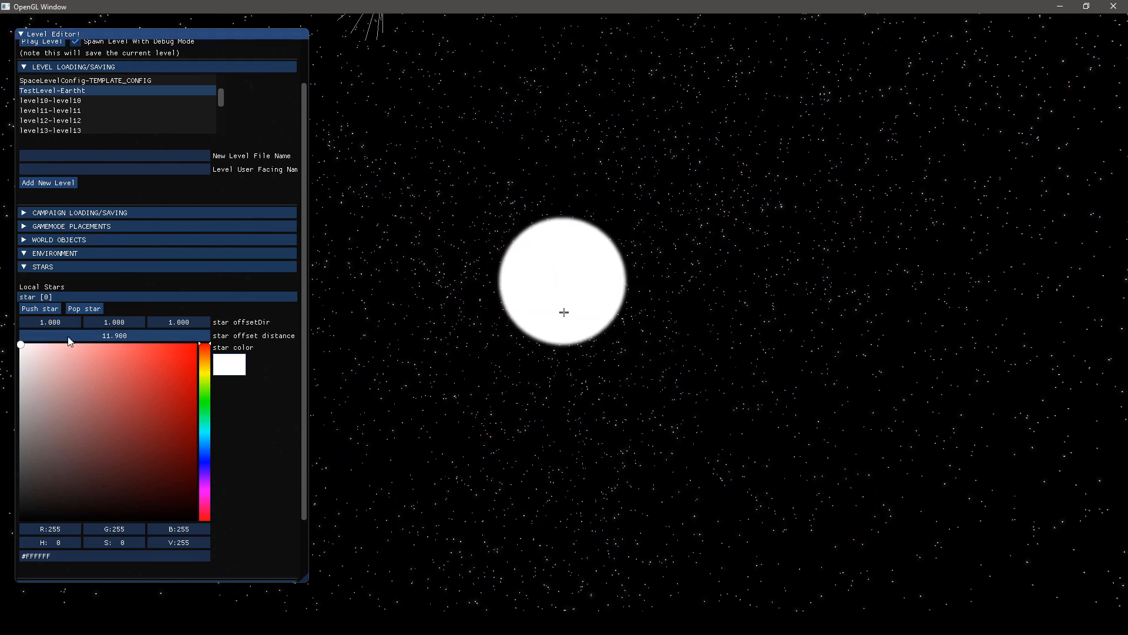
Set the first star's offset distance to 12.4 and its offset direction to 0.49, 0.57, 0.91
drag(38, 337, 173, 323)
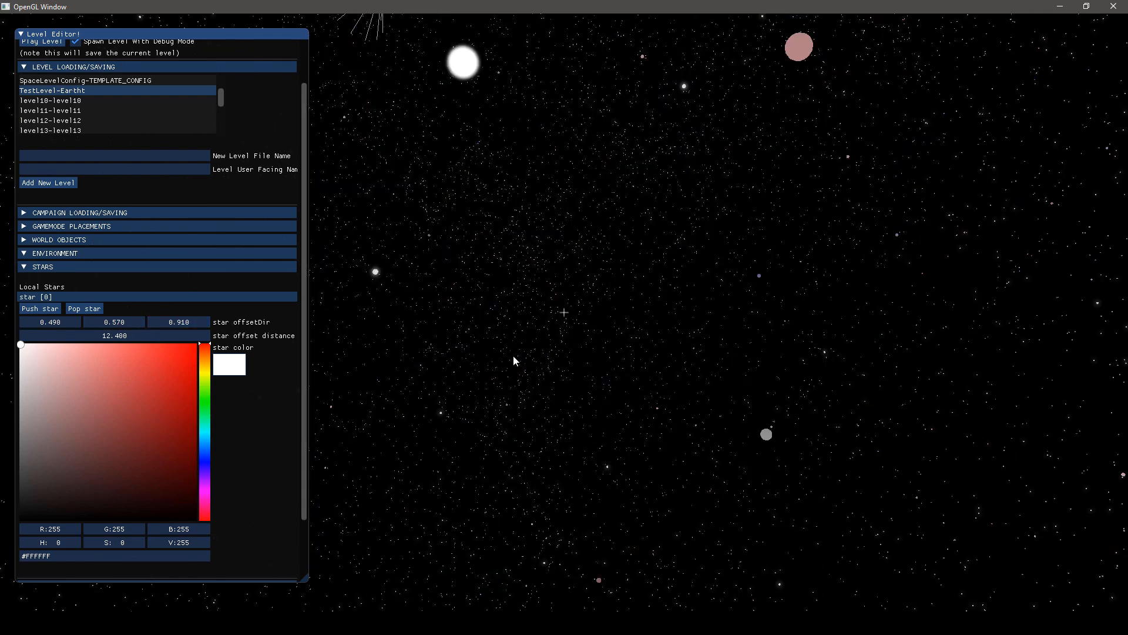
key(Escape)
key(Escape)
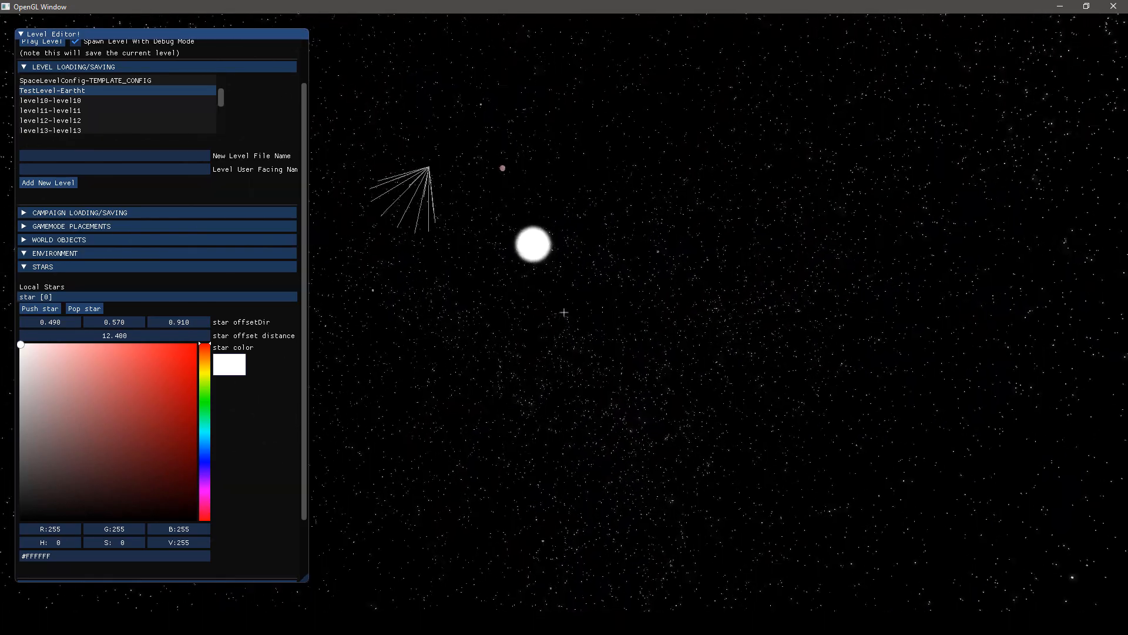
right_drag(545, 284, 545, 284)
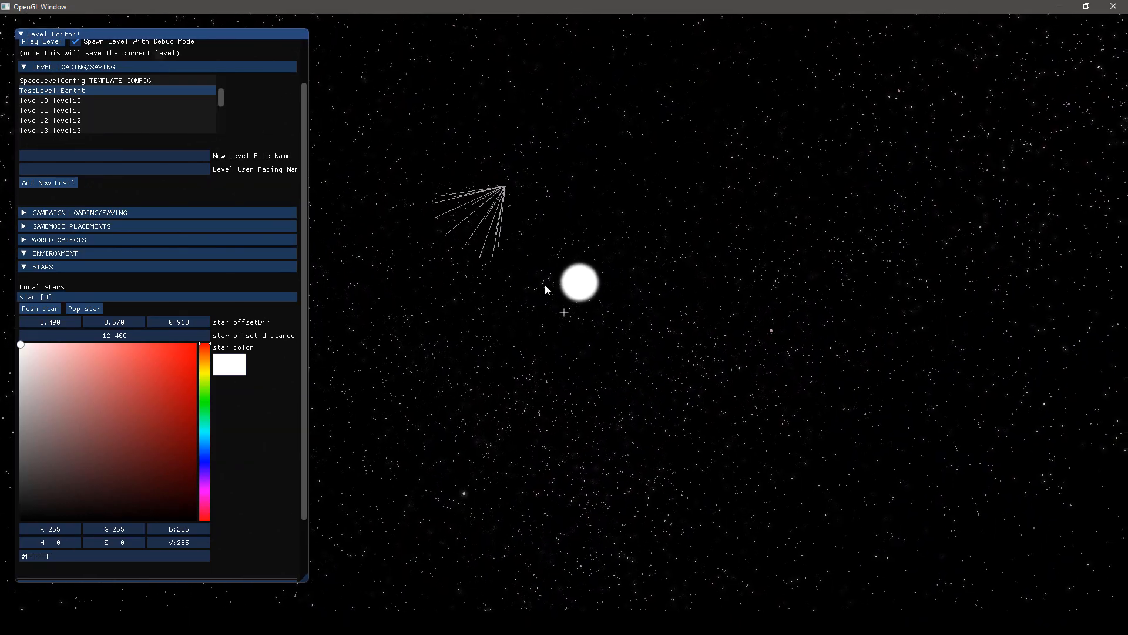
Reposition the first star by setting its offset direction to 0.98, 0.35, 0.23
mouse_move(118, 324)
mouse_down()
mouse_move(103, 325)
mouse_move(240, 316)
mouse_move(54, 289)
mouse_move(238, 298)
mouse_move(84, 305)
mouse_move(121, 322)
mouse_up()
drag(50, 322, 305, 329)
mouse_move(189, 323)
mouse_down()
mouse_move(86, 324)
mouse_move(229, 321)
mouse_move(193, 321)
mouse_up()
drag(101, 320, 158, 324)
right_drag(162, 324, 566, 307)
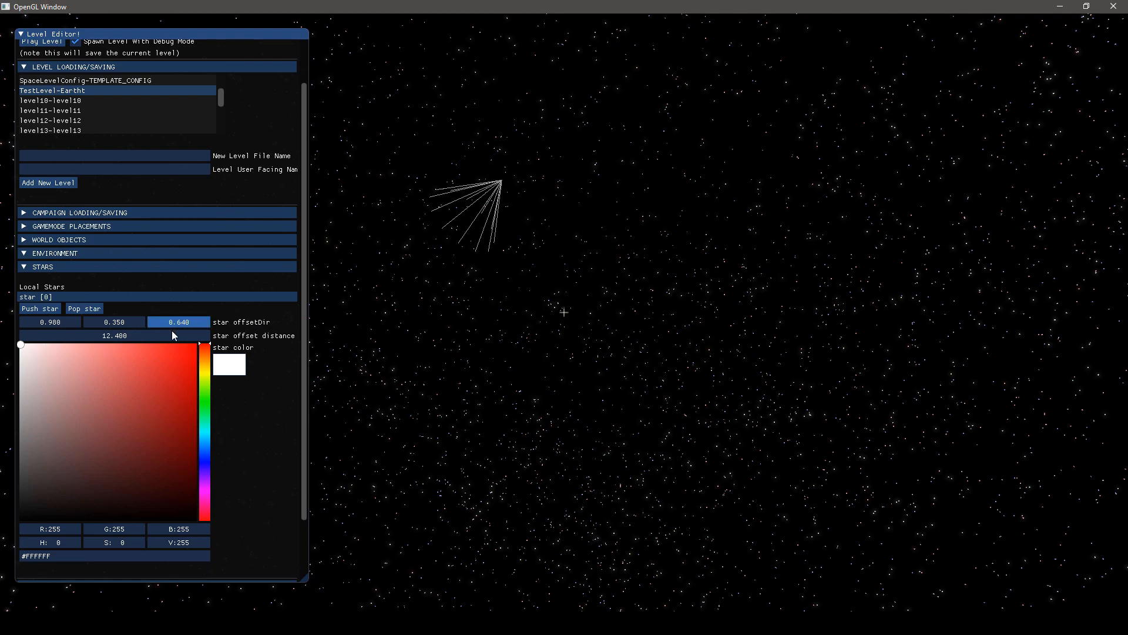
drag(177, 334, 191, 334)
key(Escape)
key(Escape)
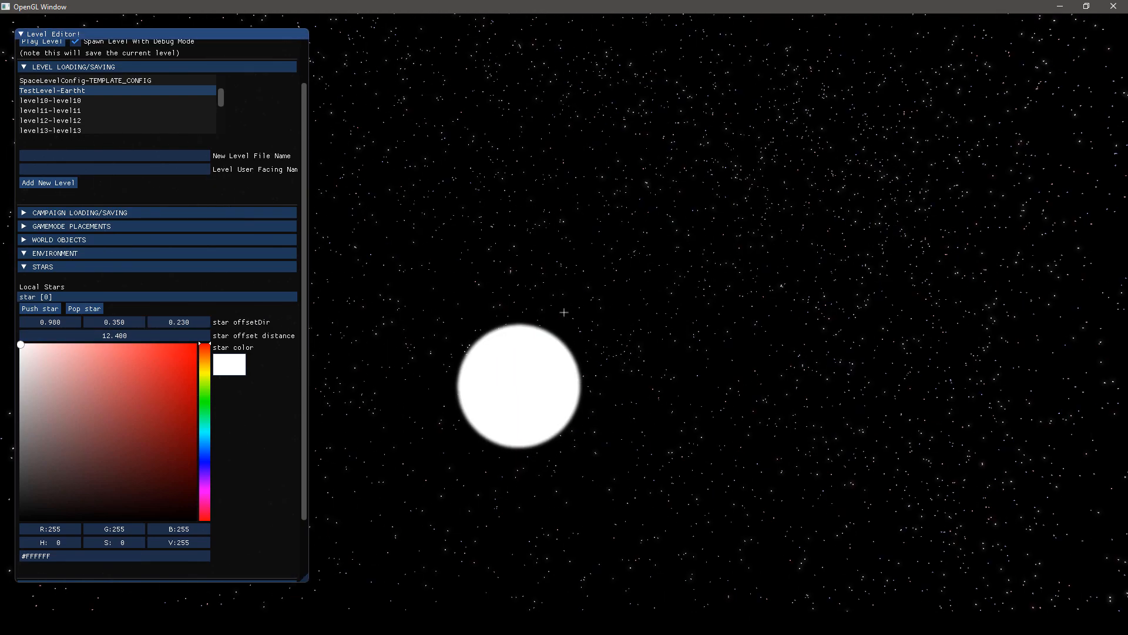
key(t)
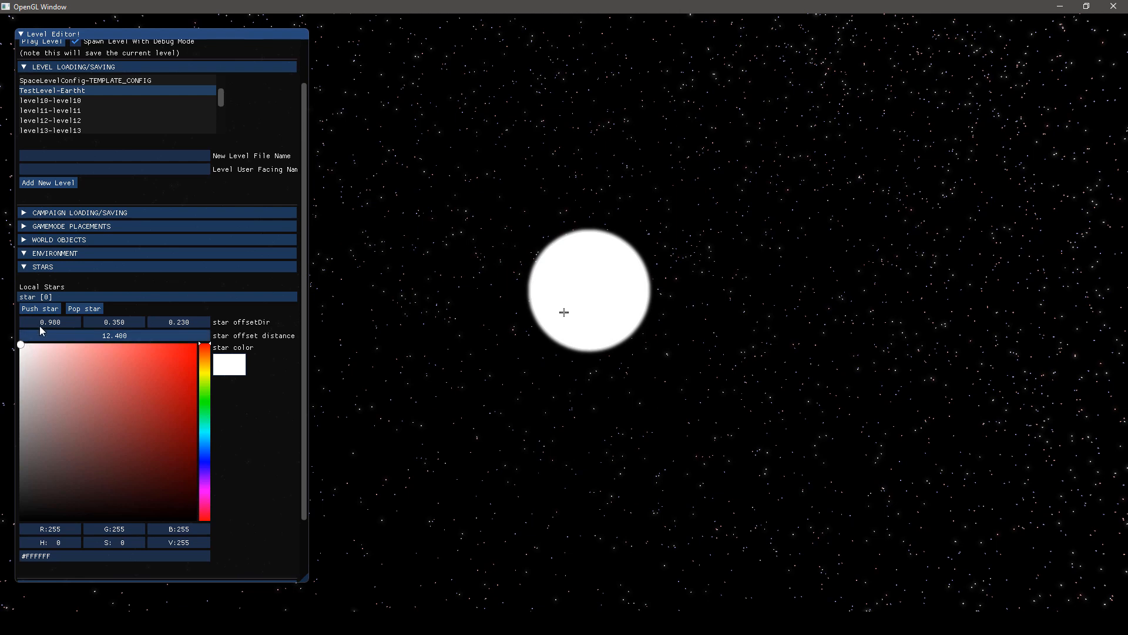
Add a second star with offset direction 1, 0.57, 0.53, offset distance 40 and yellow-green colour #C0FB4A
click(37, 309)
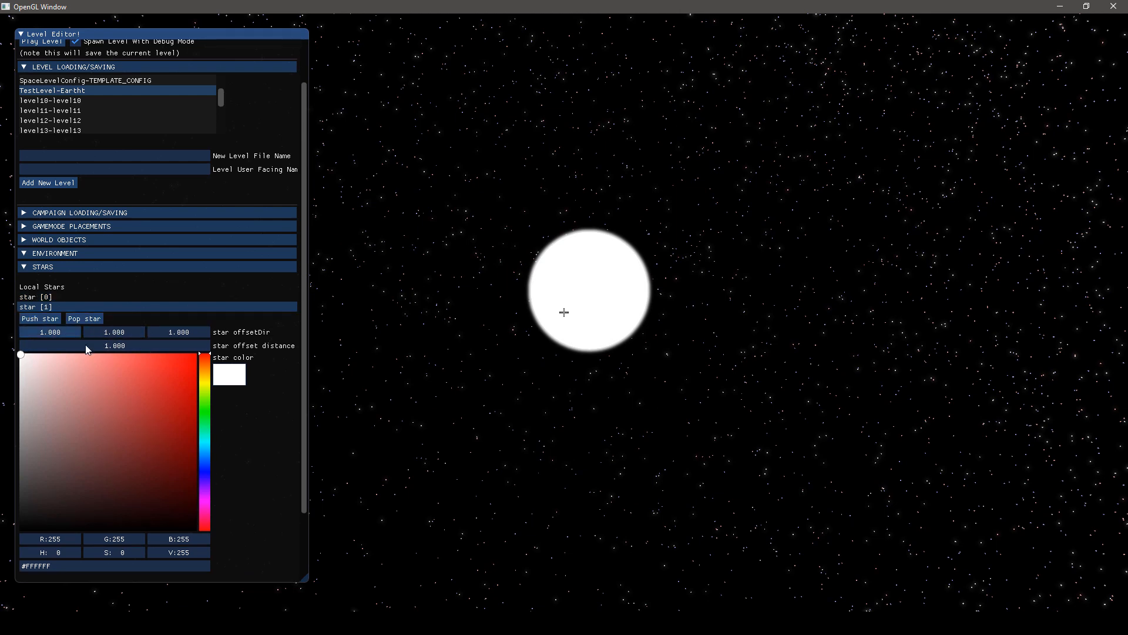
drag(118, 343, 241, 341)
mouse_move(141, 374)
mouse_down()
mouse_move(245, 363)
mouse_move(168, 358)
mouse_move(217, 408)
mouse_move(214, 493)
mouse_move(210, 466)
mouse_move(207, 496)
mouse_move(164, 410)
mouse_up()
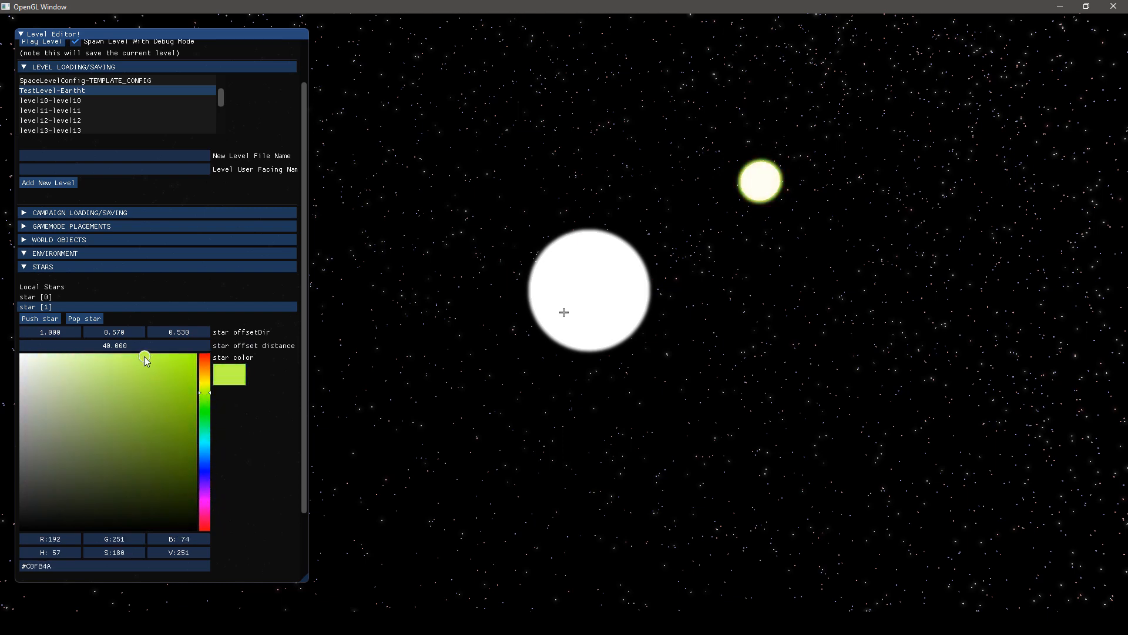
Add a planet to the environment and set its offset distance to 10.9
click(44, 268)
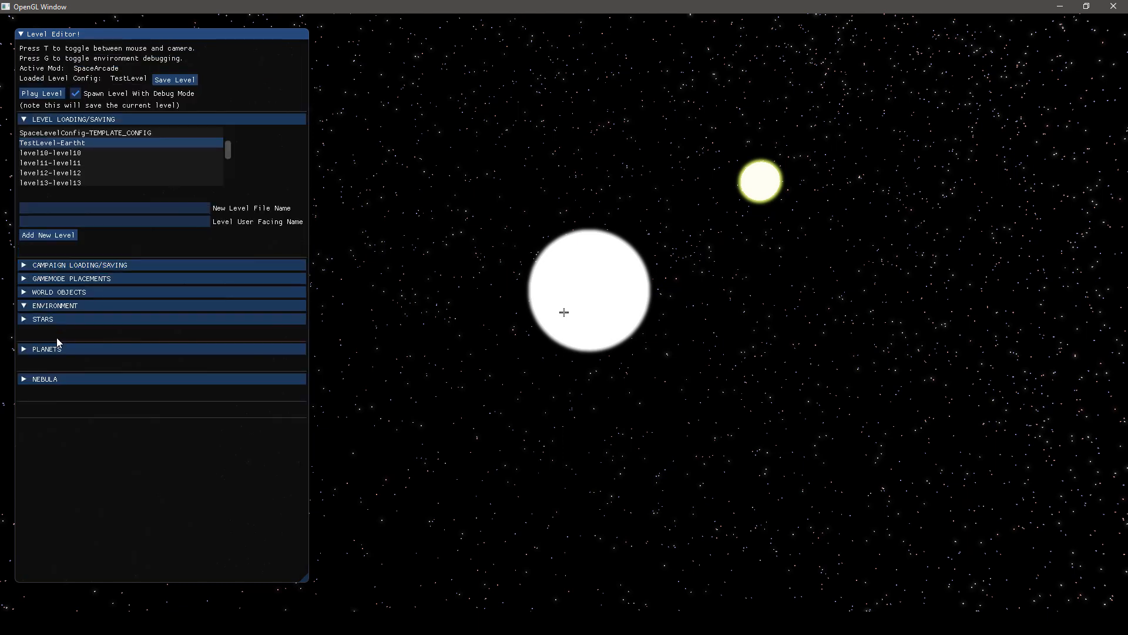
click(21, 352)
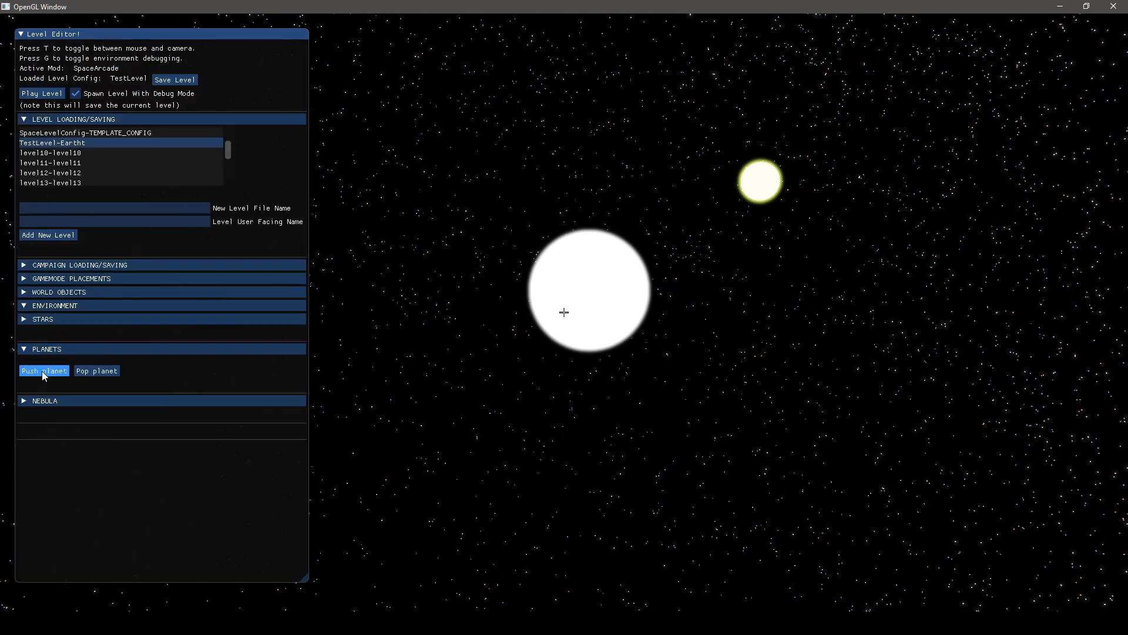
click(44, 371)
drag(82, 413, 144, 408)
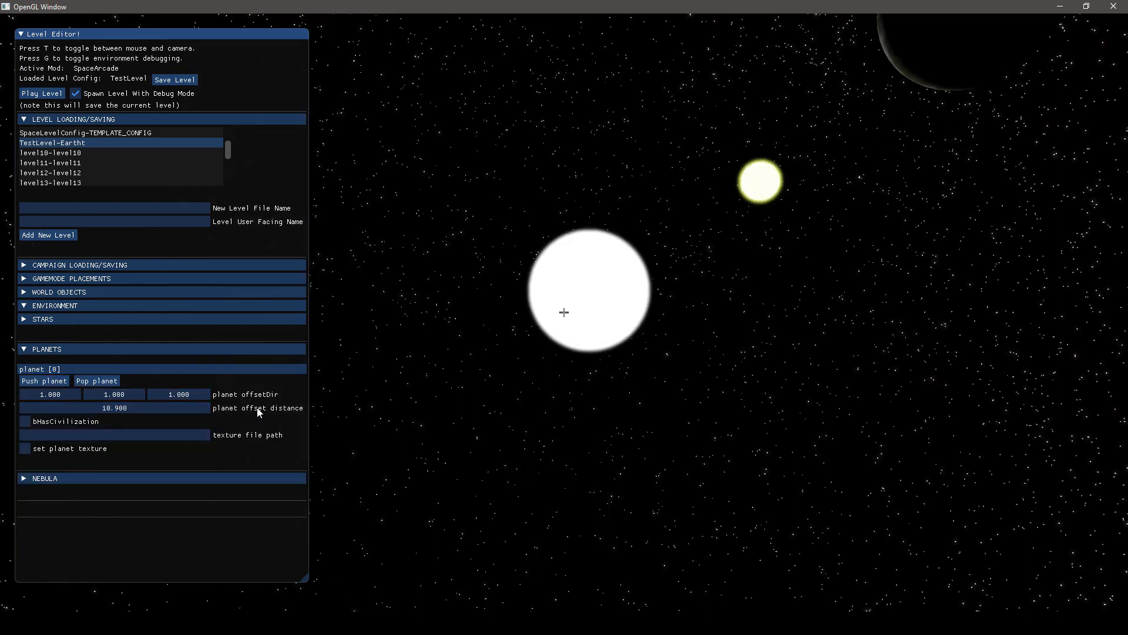
key(Escape)
key(Escape)
key(t)
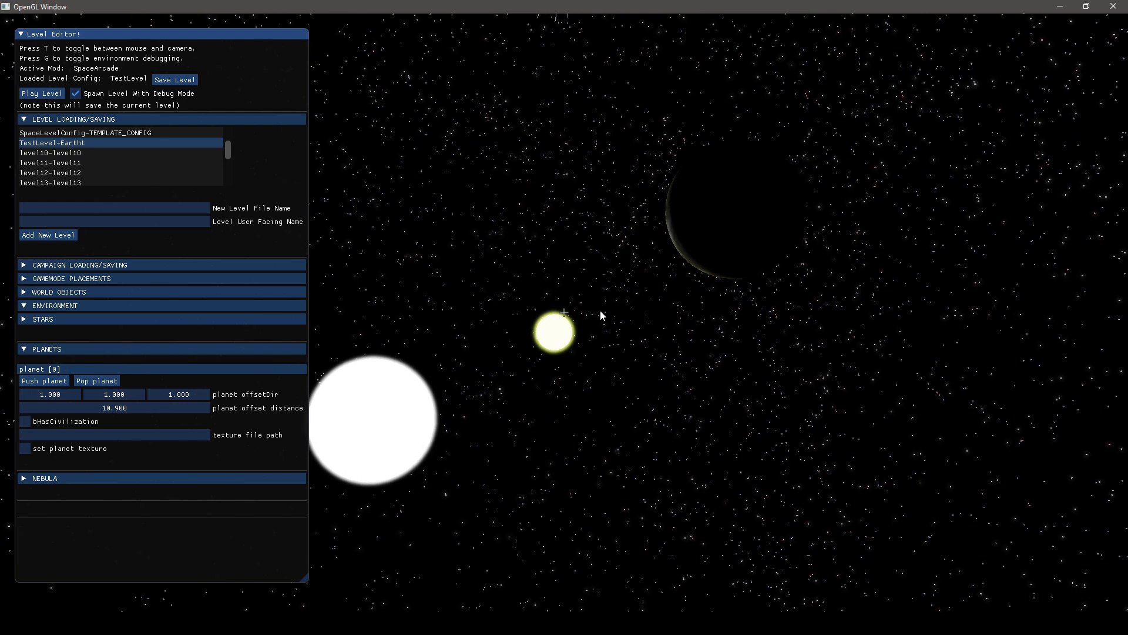
Set the planet's offset direction to 1, 0.64, -0.36
mouse_move(128, 391)
mouse_down()
mouse_move(150, 396)
mouse_move(132, 400)
mouse_up()
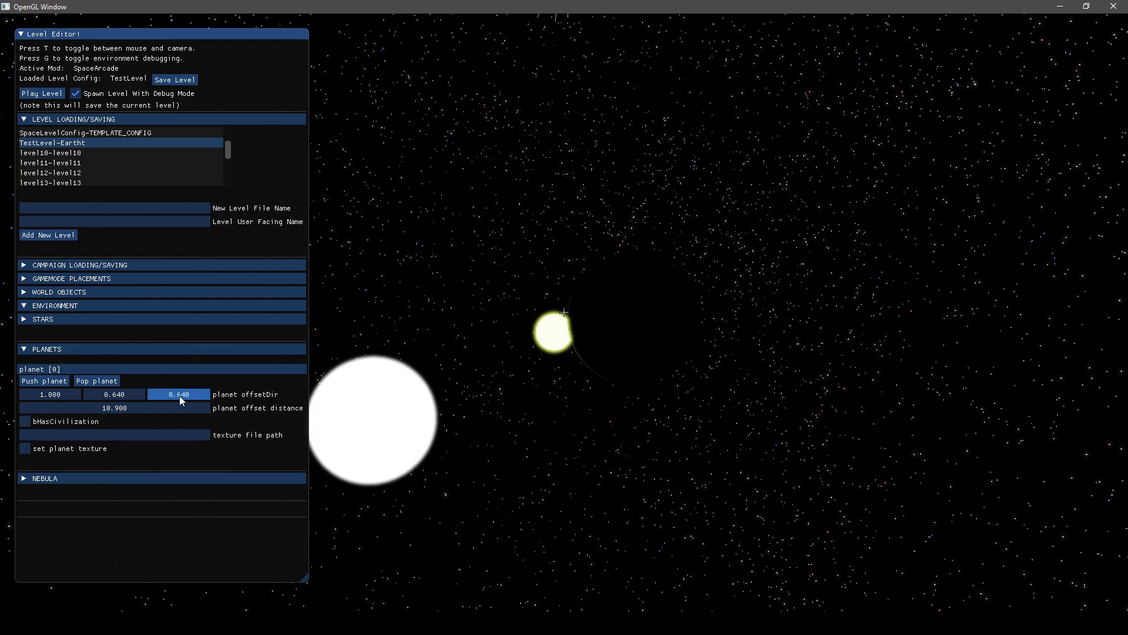
drag(142, 396, 126, 400)
key(Escape)
Move the planet further from the stars by setting its offset direction to 0.36, 0.64, -1
key(Escape)
key(t)
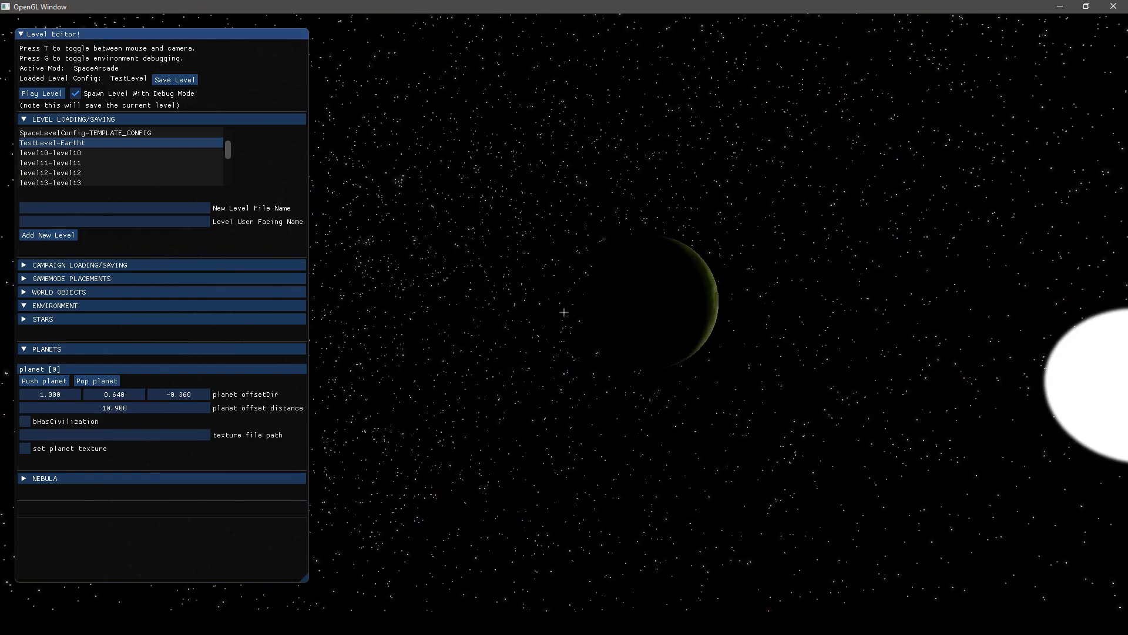
key(t)
drag(181, 392, 115, 394)
key(Escape)
key(Escape)
key(t)
key(t)
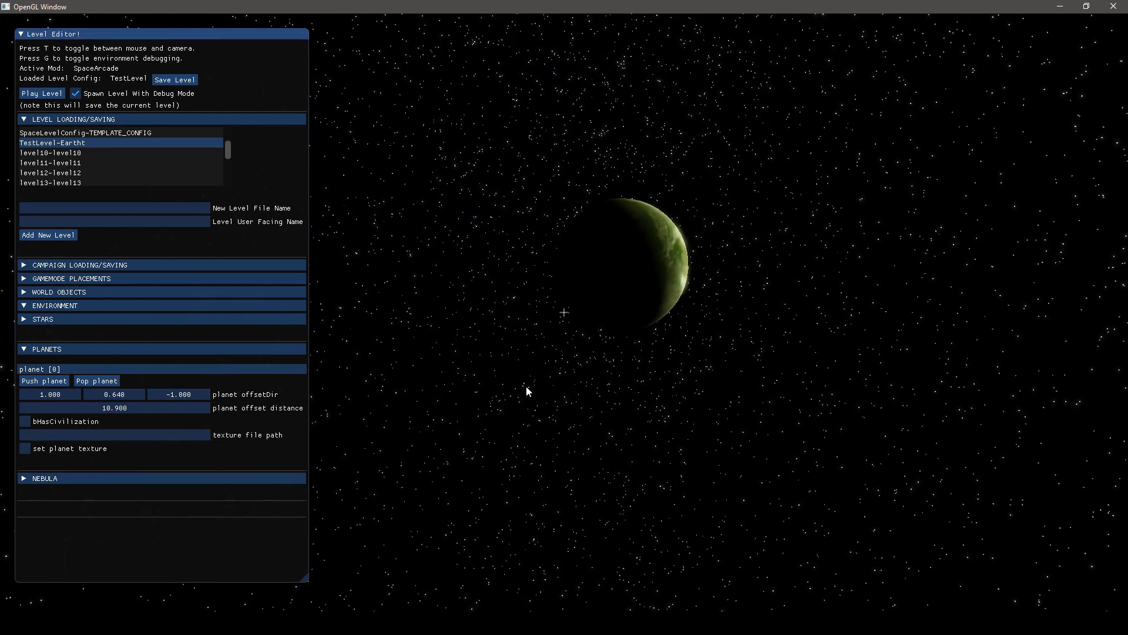
drag(43, 394, 5, 392)
key(Escape)
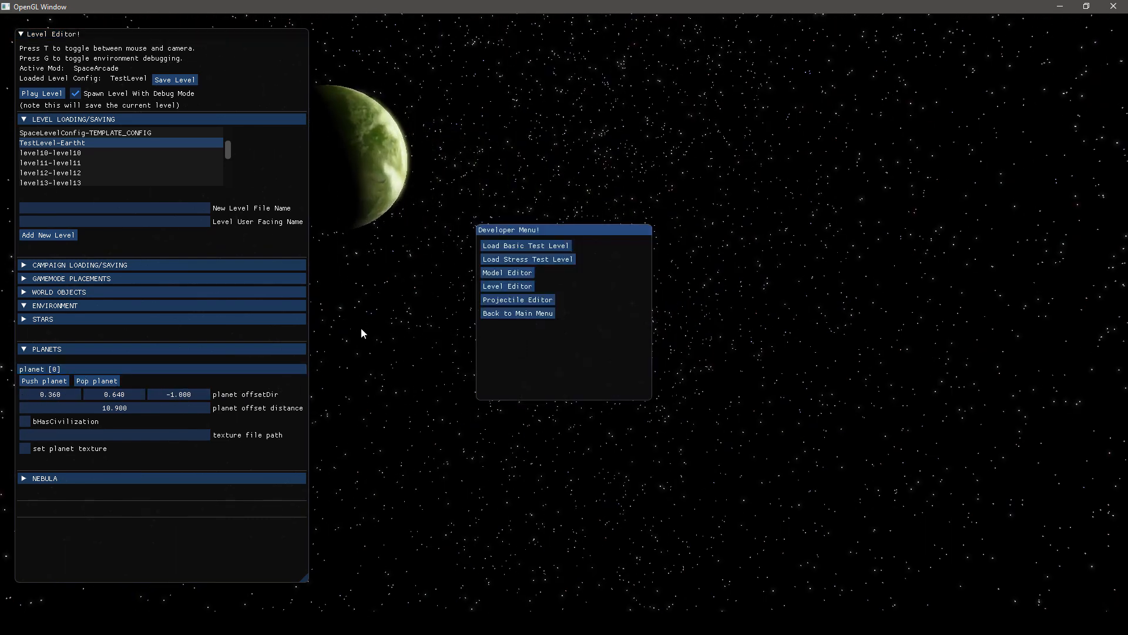
Move the planet by setting its offset direction to -0.27, 0.64, -1
key(Escape)
key(t)
key(t)
drag(79, 394, 26, 395)
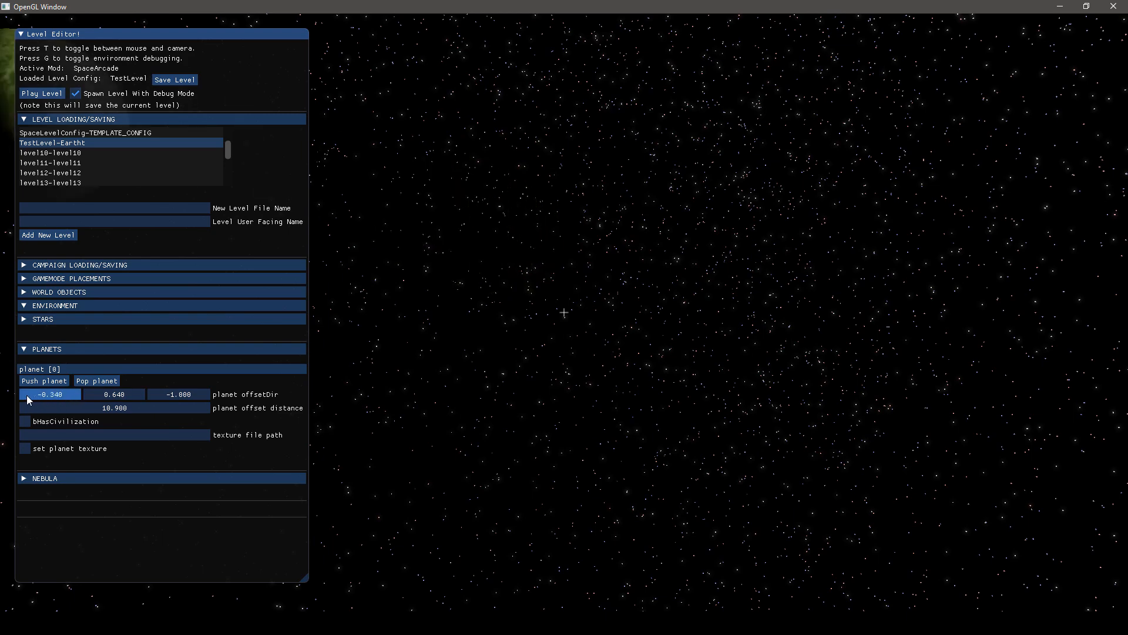
key(Escape)
key(Escape)
key(t)
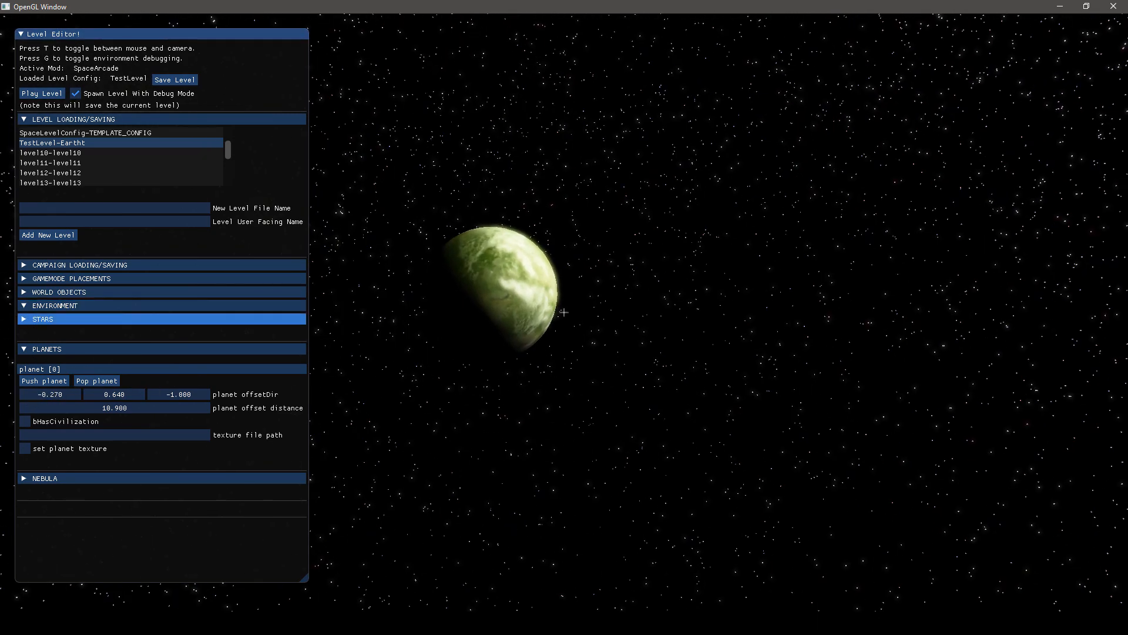
key(t)
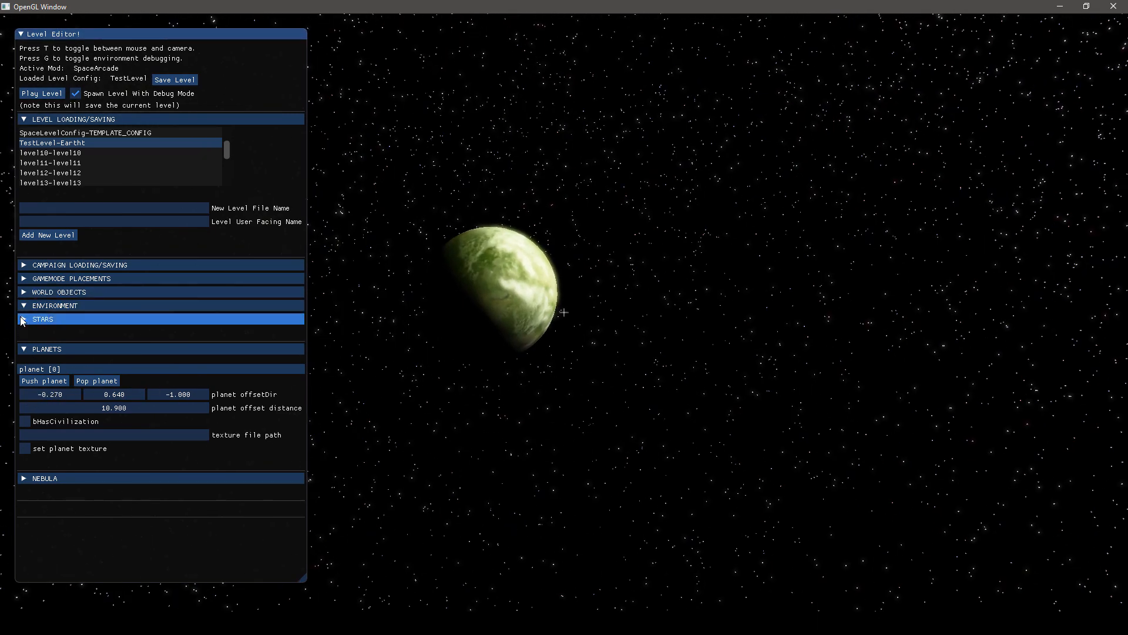
Remove the second star from the environment
click(21, 319)
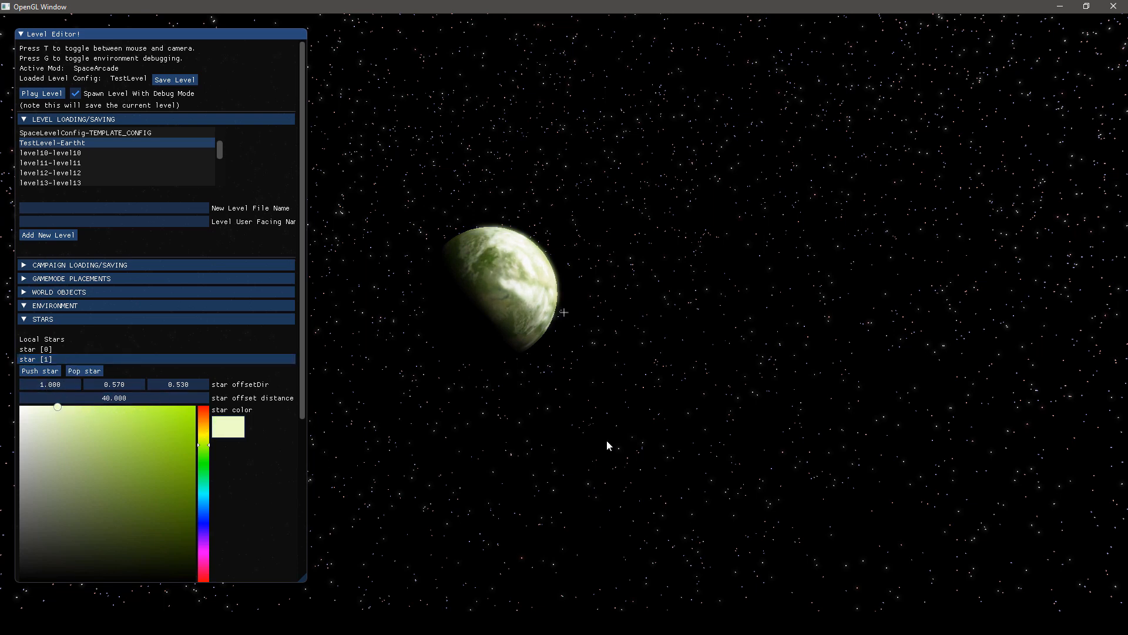
key(t)
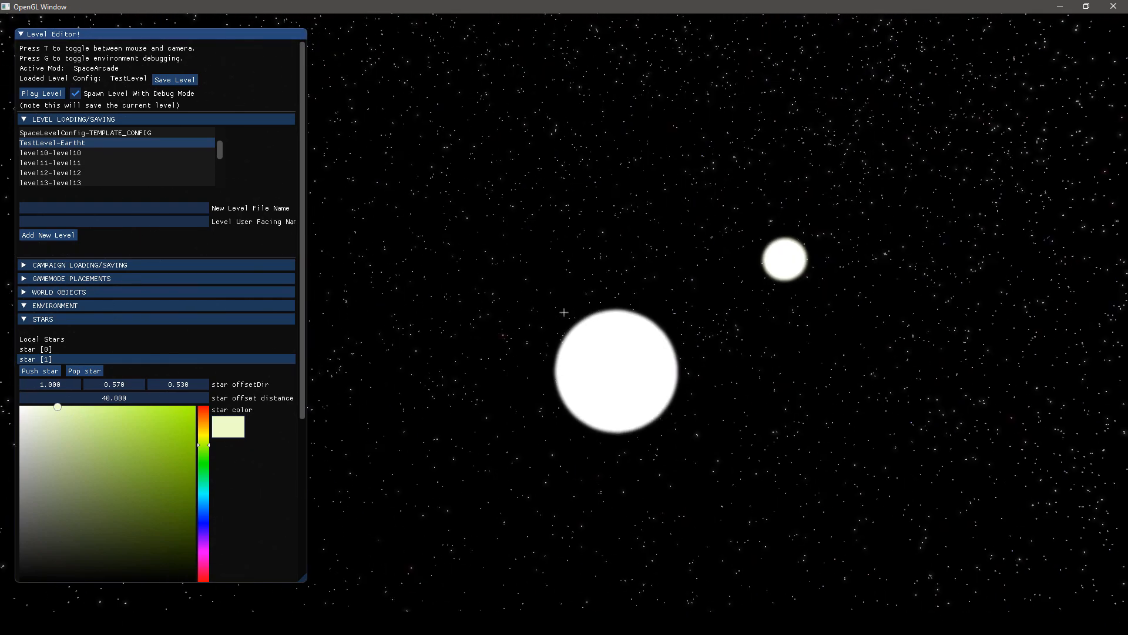
key(t)
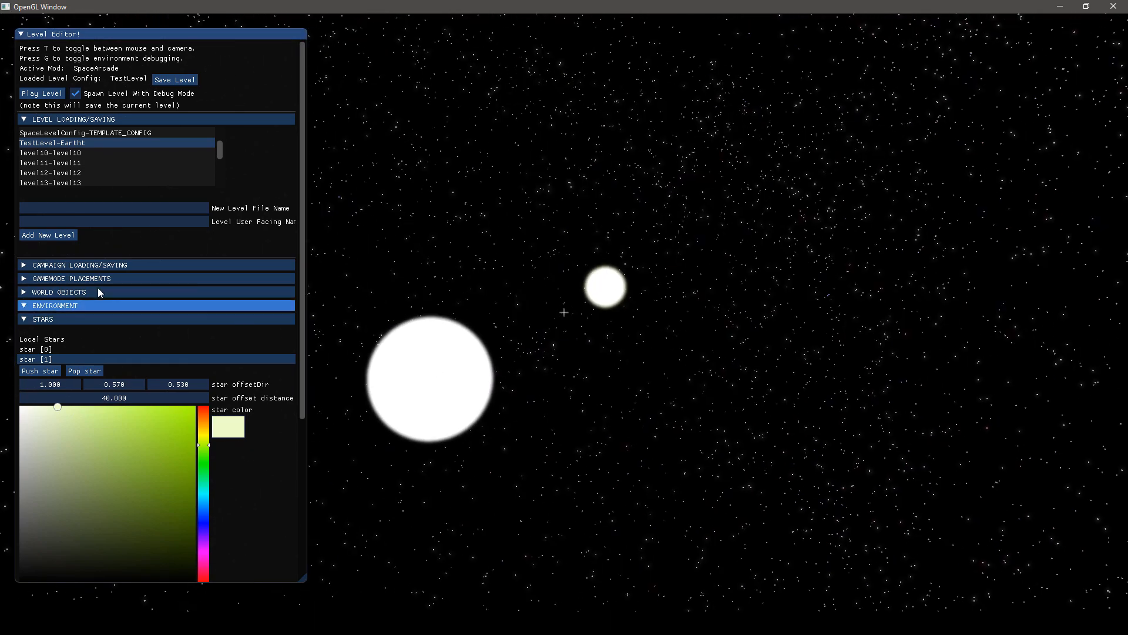
click(79, 371)
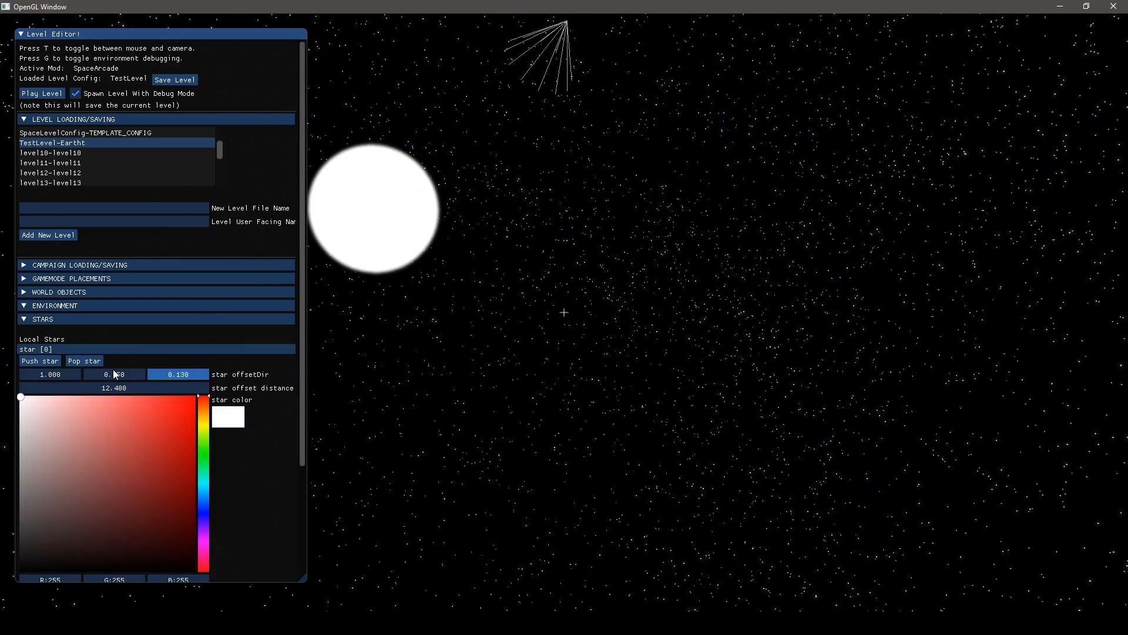
Set the remaining star's offset direction to 1, 0.85, -0.15
drag(113, 369, 96, 370)
key(t)
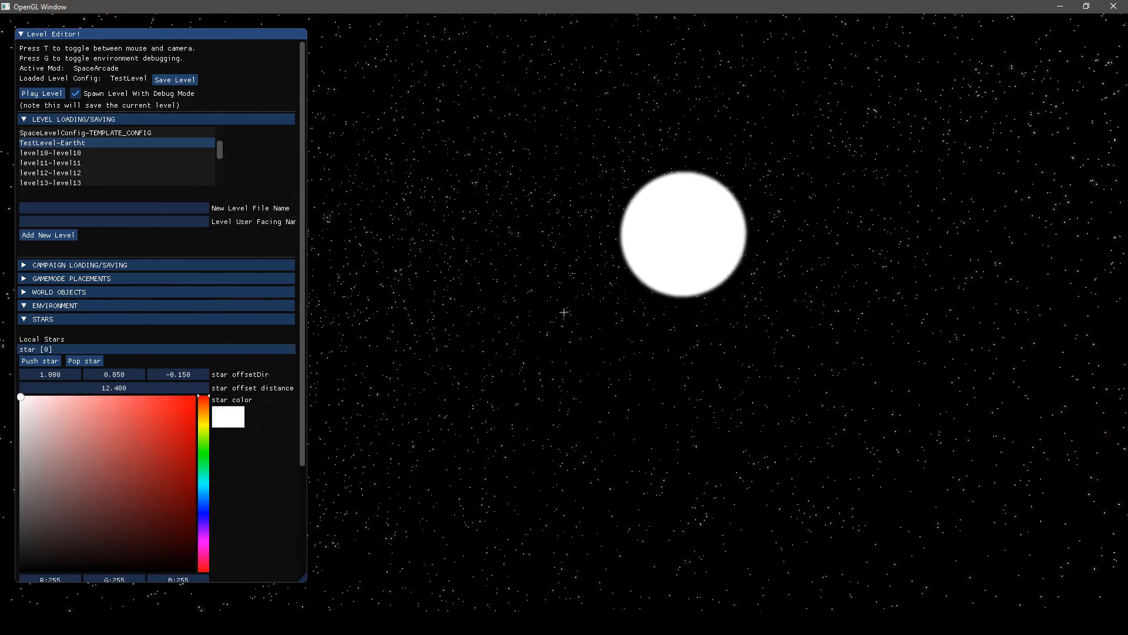
key(t)
Bring the planet closer with an offset distance of 7.4 and set its offset direction to -1, 0.3, -1
click(65, 319)
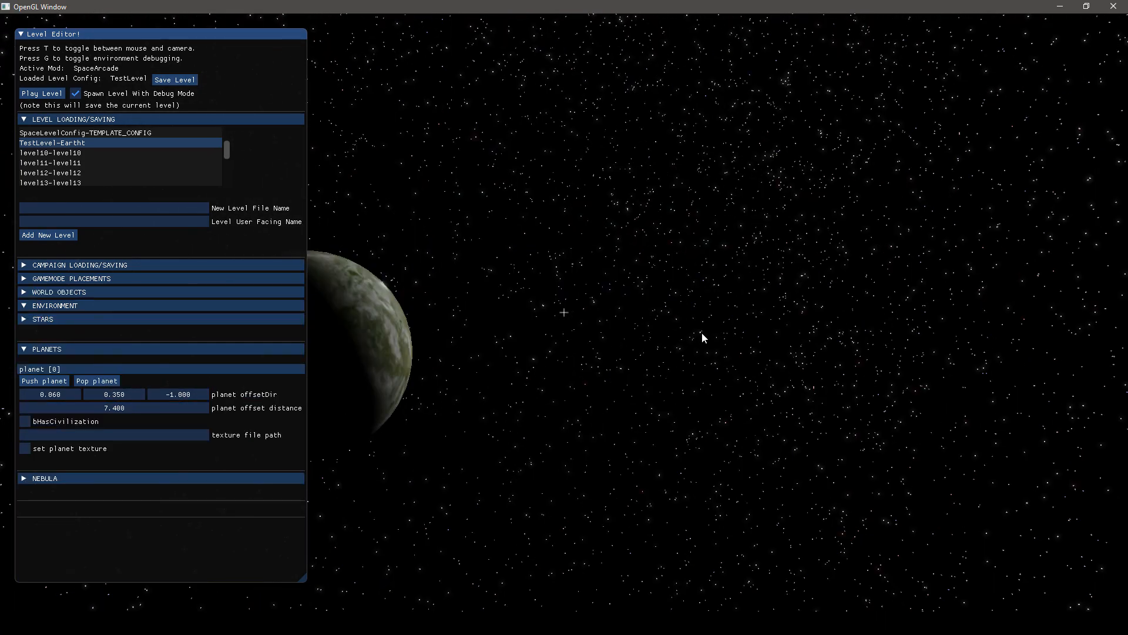
key(t)
key(t)
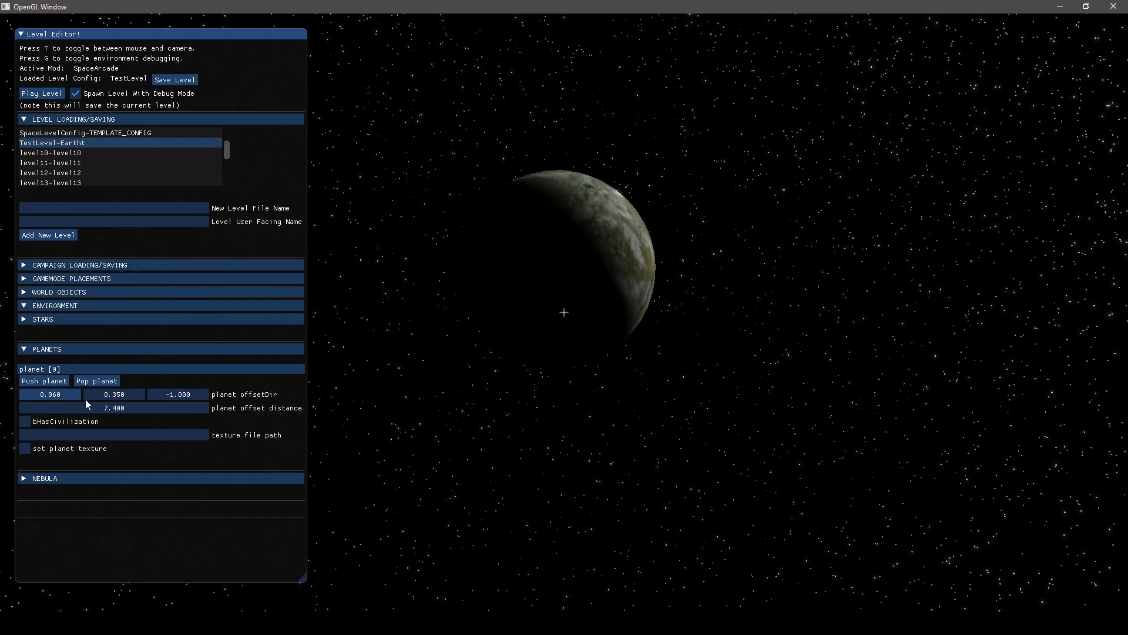
drag(86, 400, 125, 400)
drag(62, 395, 1, 403)
key(t)
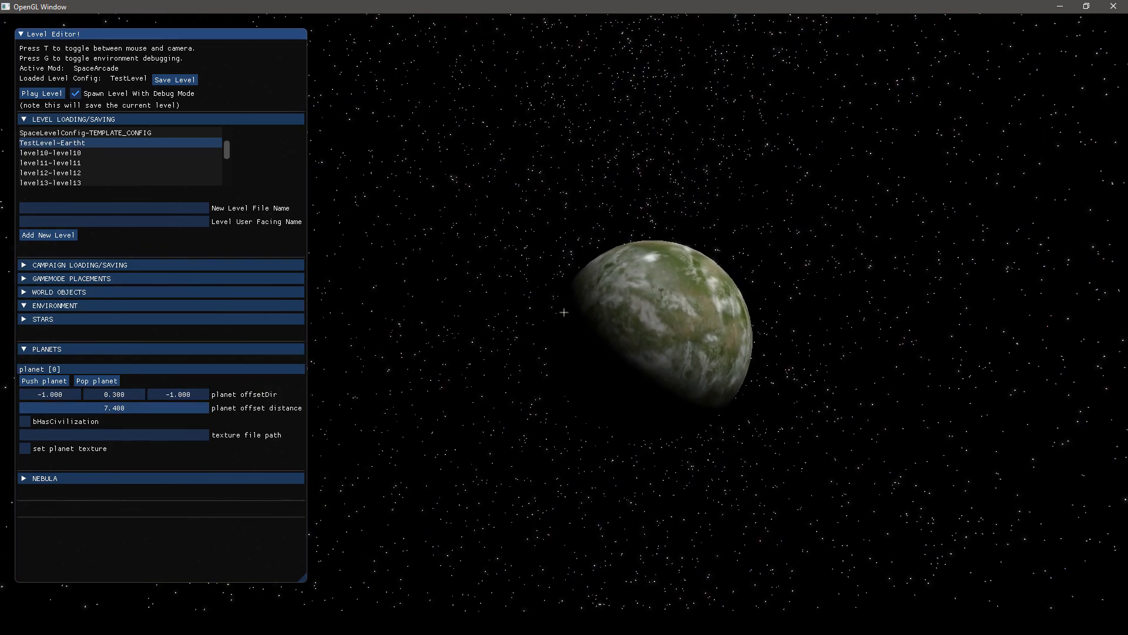
Lower the planet by setting its offset direction to -1, -1, -1
drag(114, 394, 33, 398)
key(t)
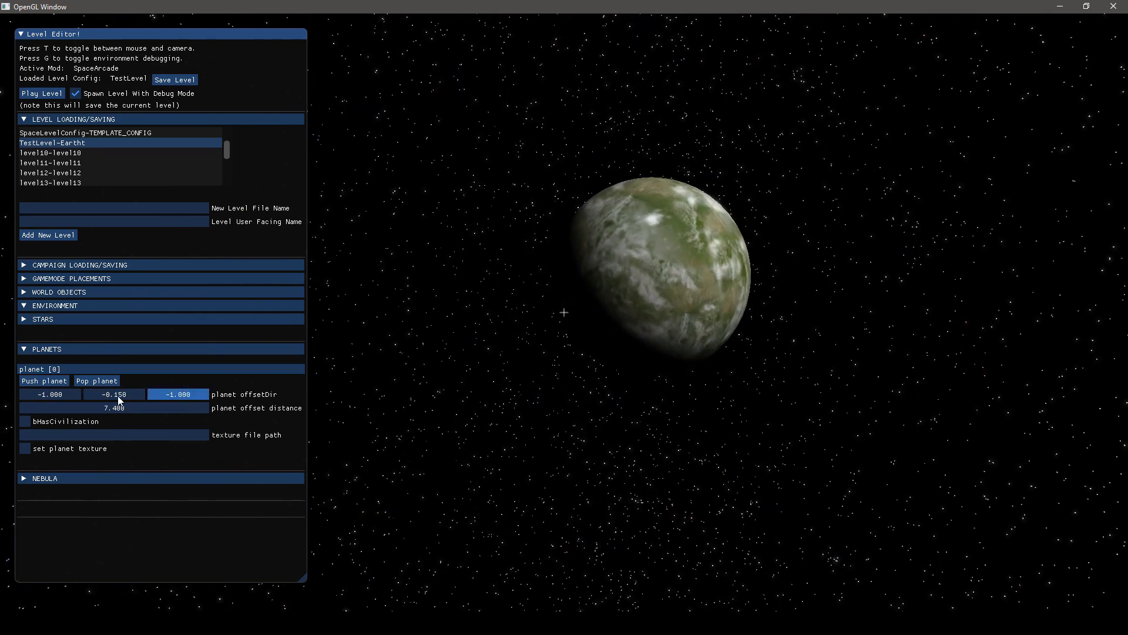
drag(118, 399, 87, 396)
key(t)
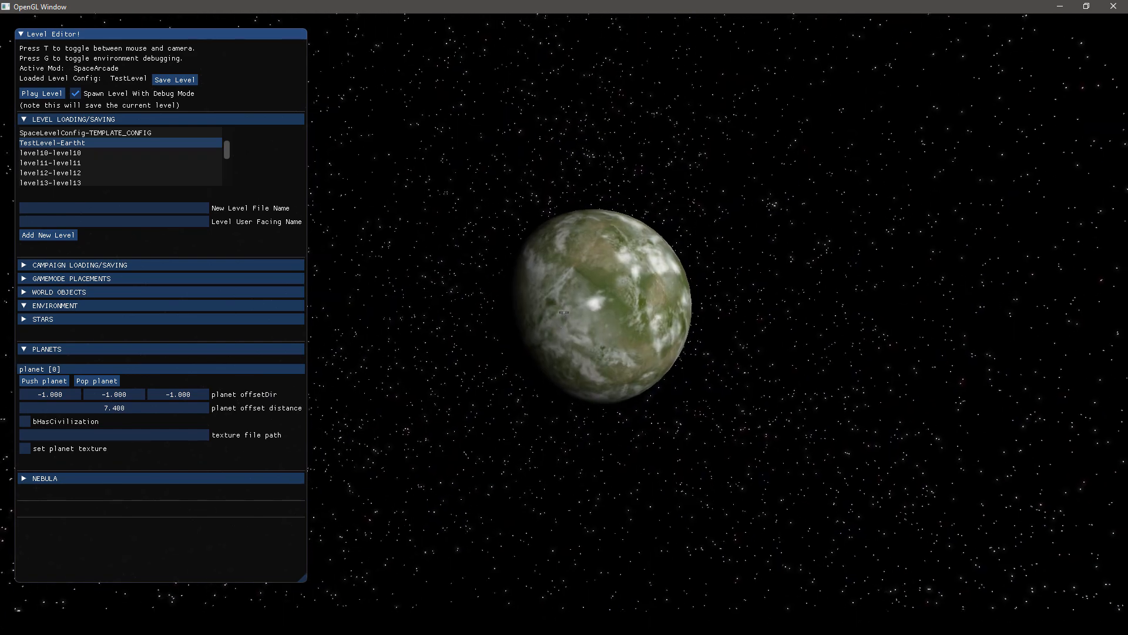
key(t)
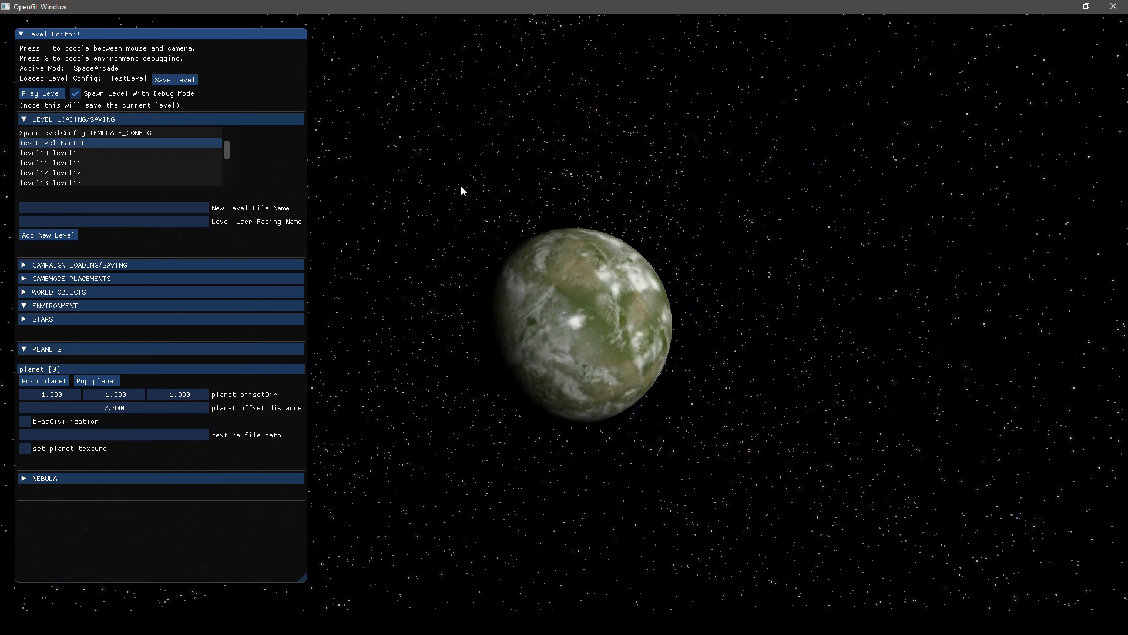
Enable setting the planet's texture from the default planet textures and apply albedo_2.png
click(25, 449)
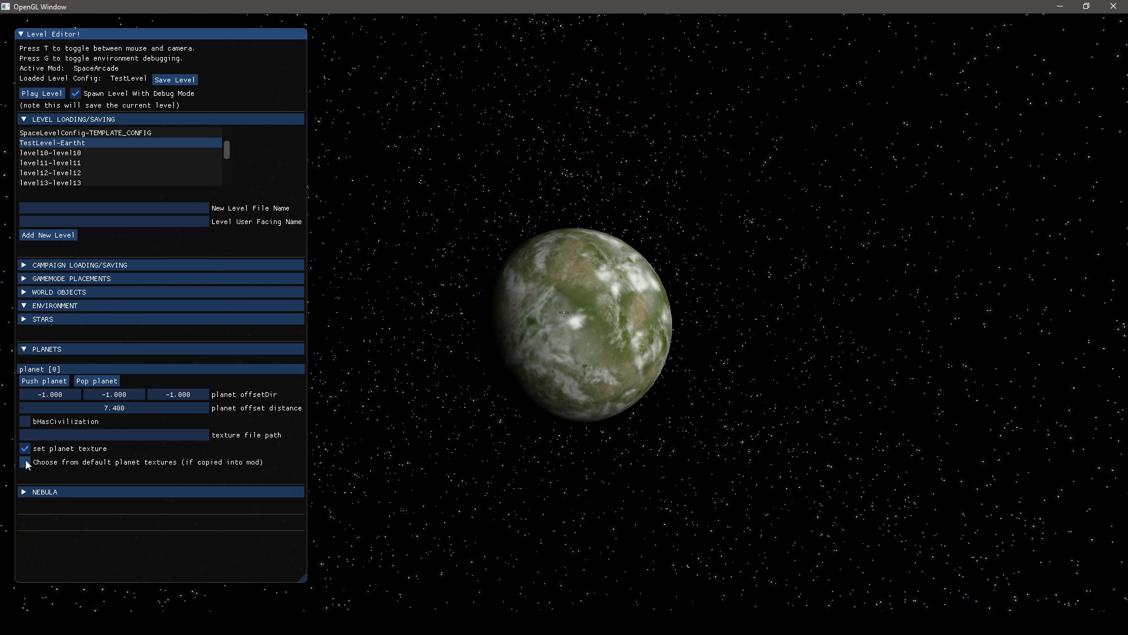
click(26, 463)
scroll(151, 423, down, 2)
click(197, 422)
click(207, 413)
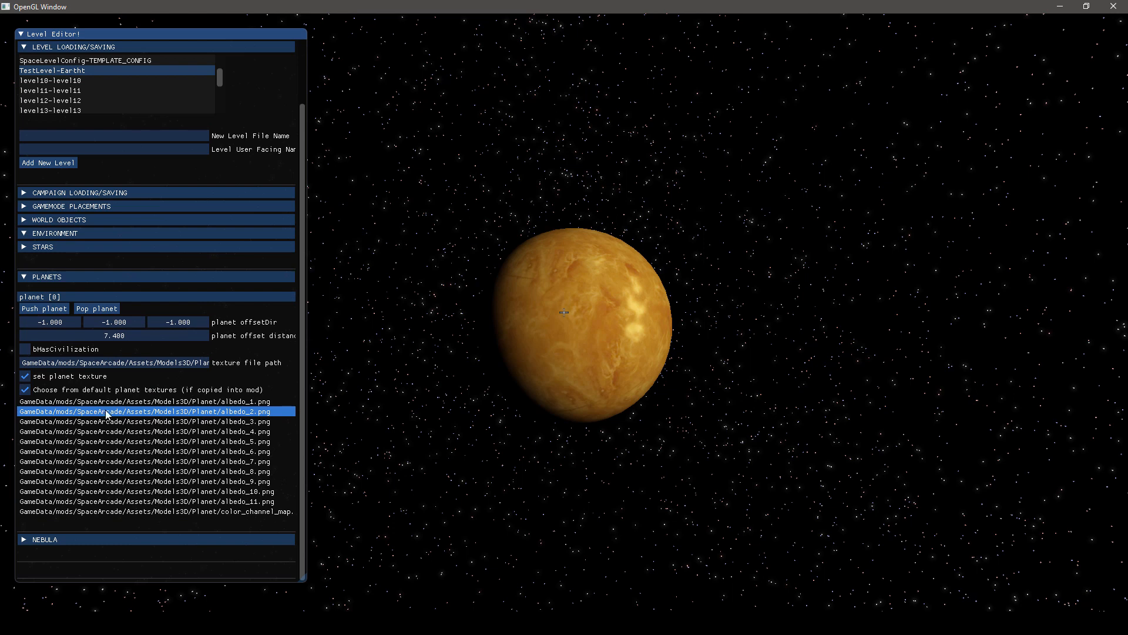
Try the other default textures on the planet, from albedo_4.png through color_channel_map
click(232, 432)
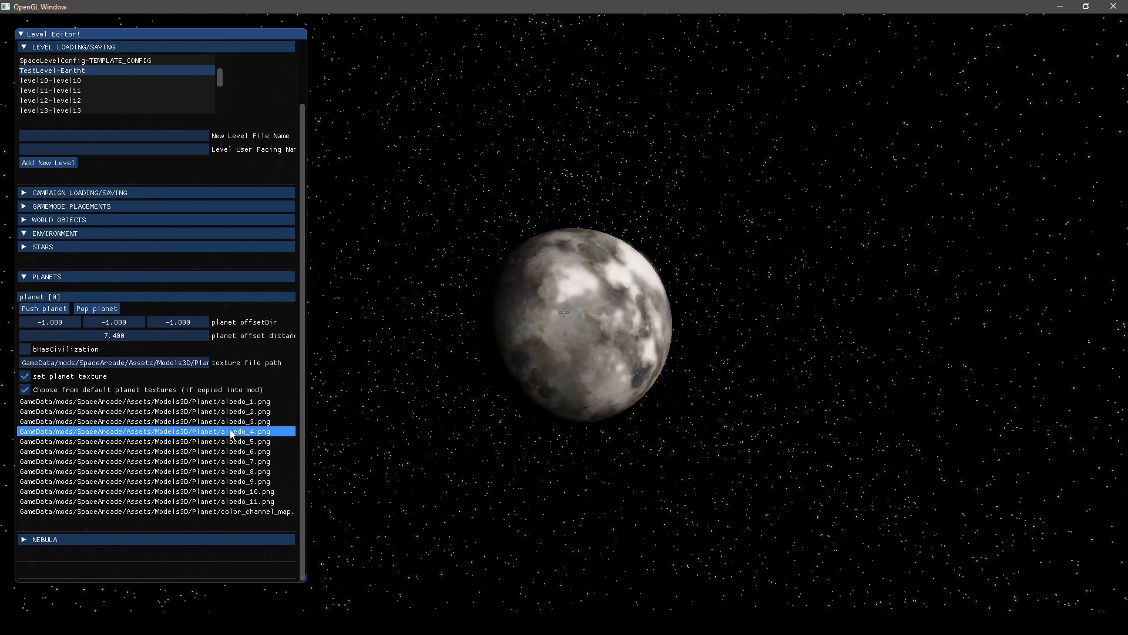
click(233, 442)
click(233, 451)
click(233, 462)
click(232, 472)
click(233, 482)
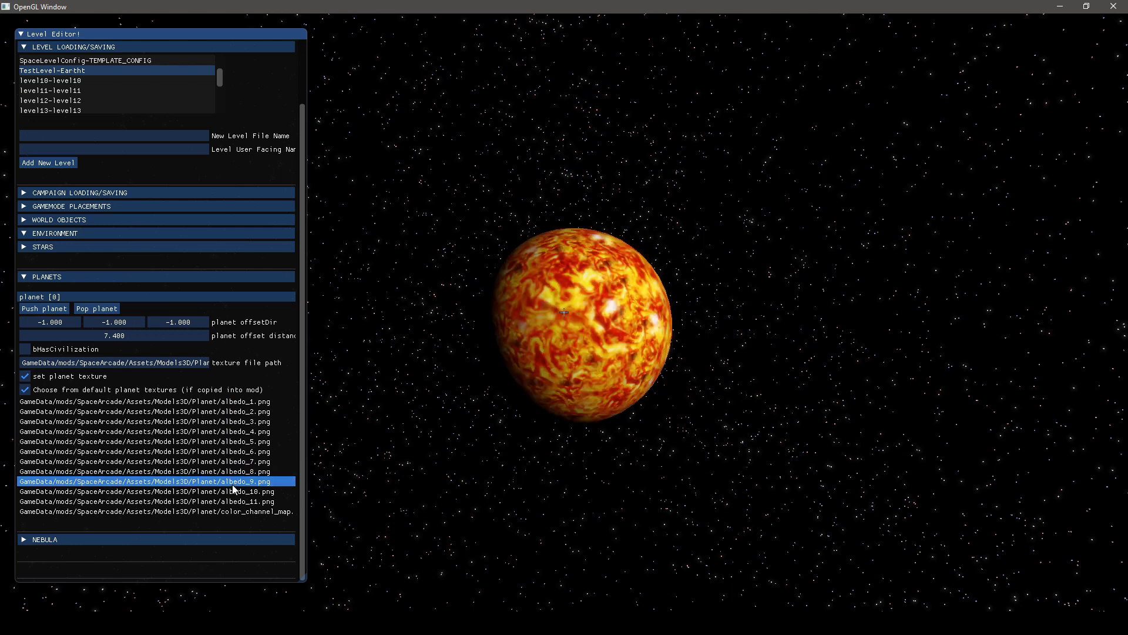
click(233, 492)
click(232, 502)
click(233, 512)
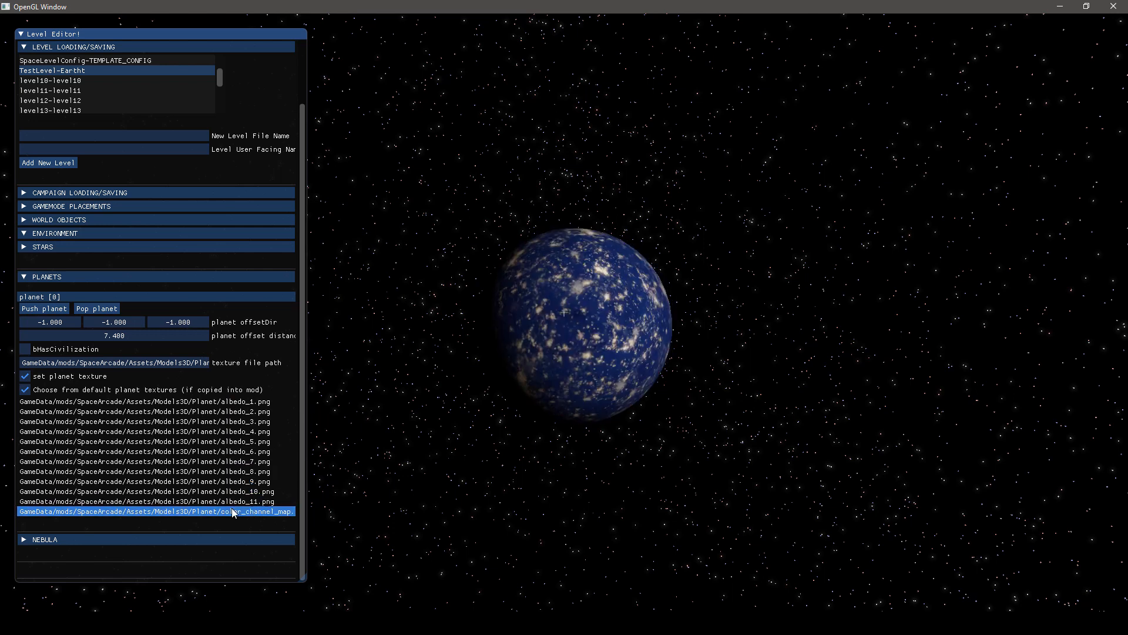
click(234, 501)
click(234, 491)
click(235, 481)
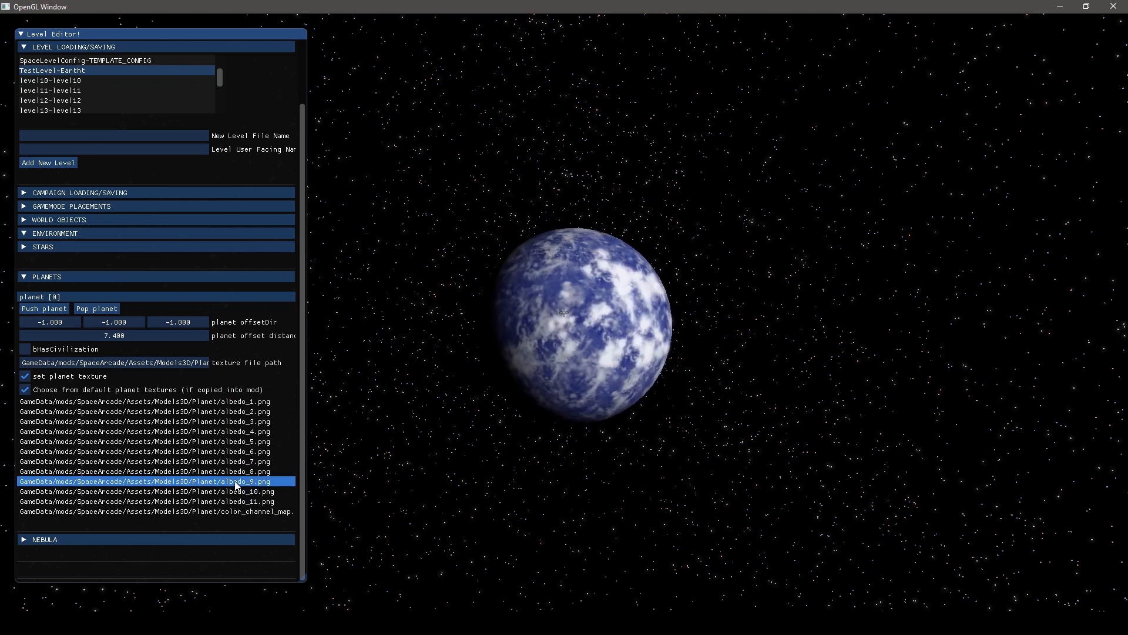
click(236, 491)
click(235, 501)
click(238, 472)
click(247, 462)
click(254, 451)
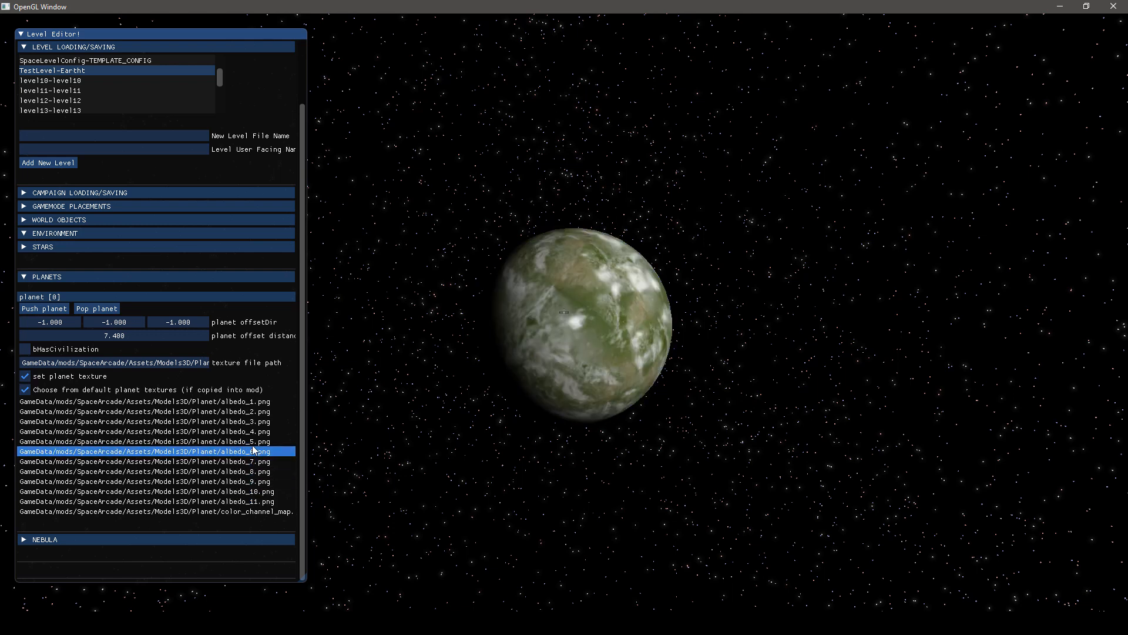
click(258, 432)
click(255, 461)
click(247, 491)
click(242, 501)
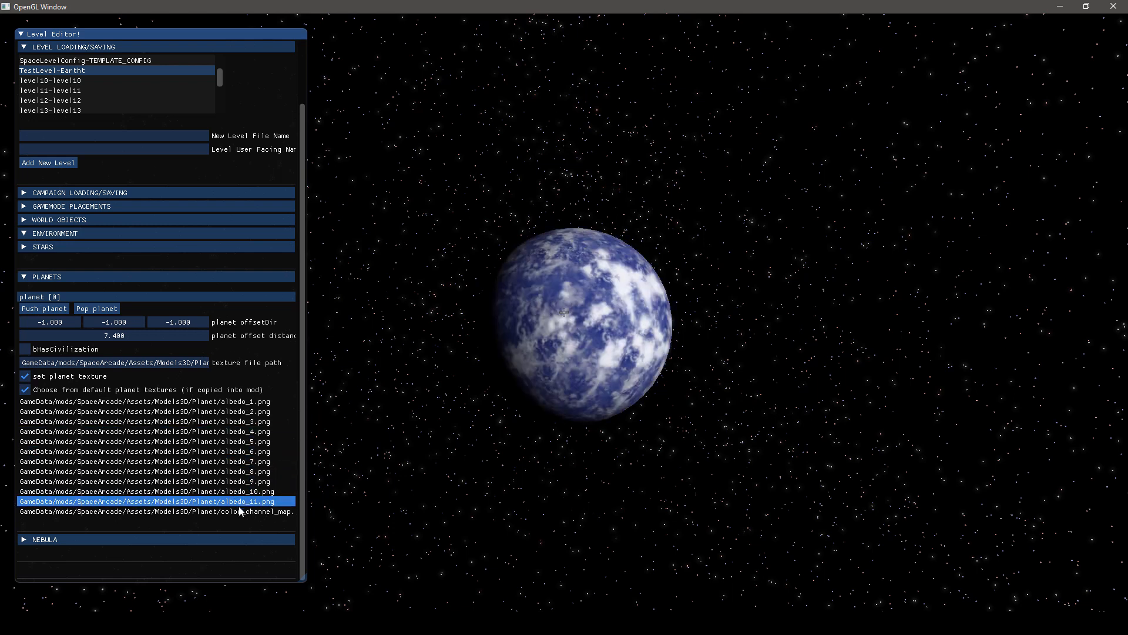
click(240, 511)
click(243, 491)
click(247, 482)
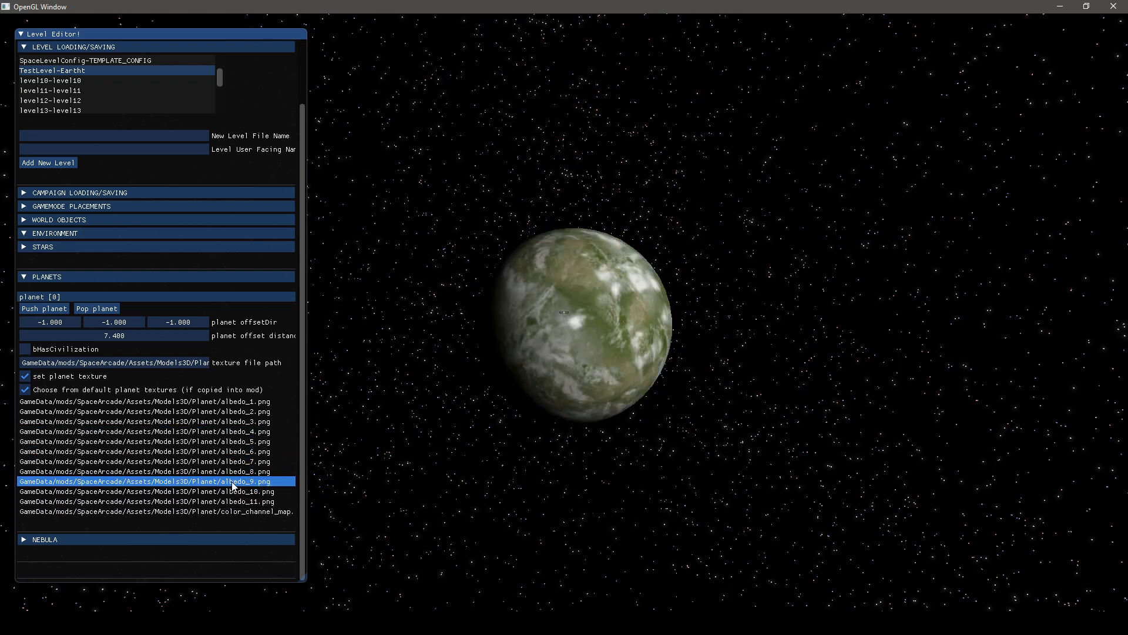
Compare the albedo_8, albedo_7, albedo_5 and albedo_3 textures on the planet, and apply albedo_2.png
click(235, 471)
click(241, 461)
click(239, 441)
click(238, 421)
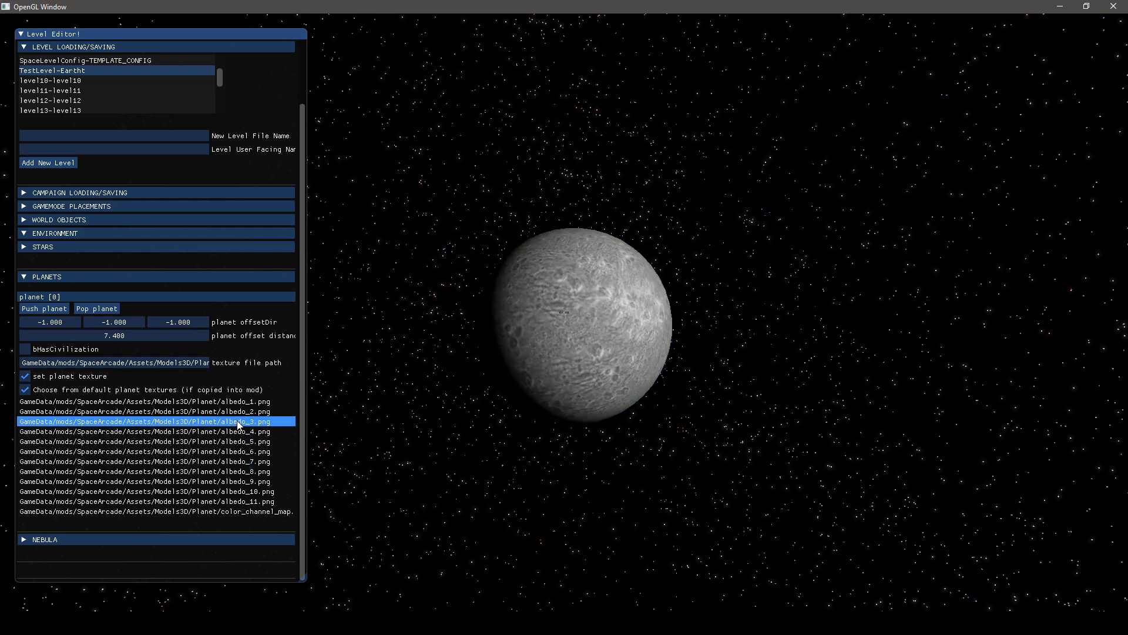
click(238, 412)
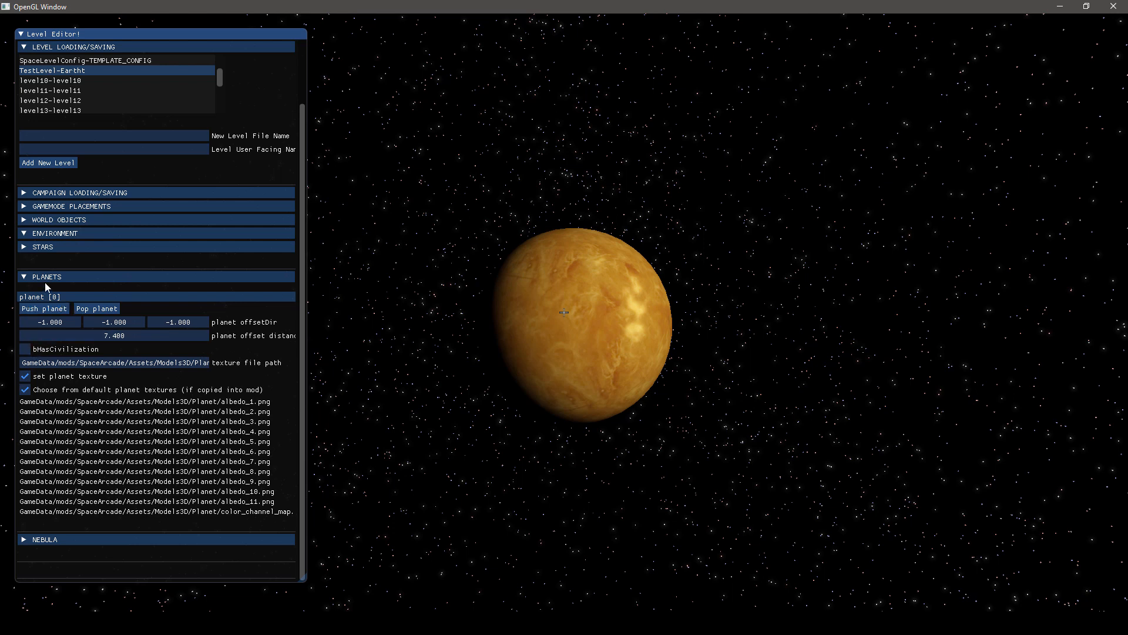
Set the star's offset distance to 30.9, its offset direction to 1, 0.85, -0.36 and its colour to pale pink RGB 255, 233, 233
click(26, 277)
click(25, 306)
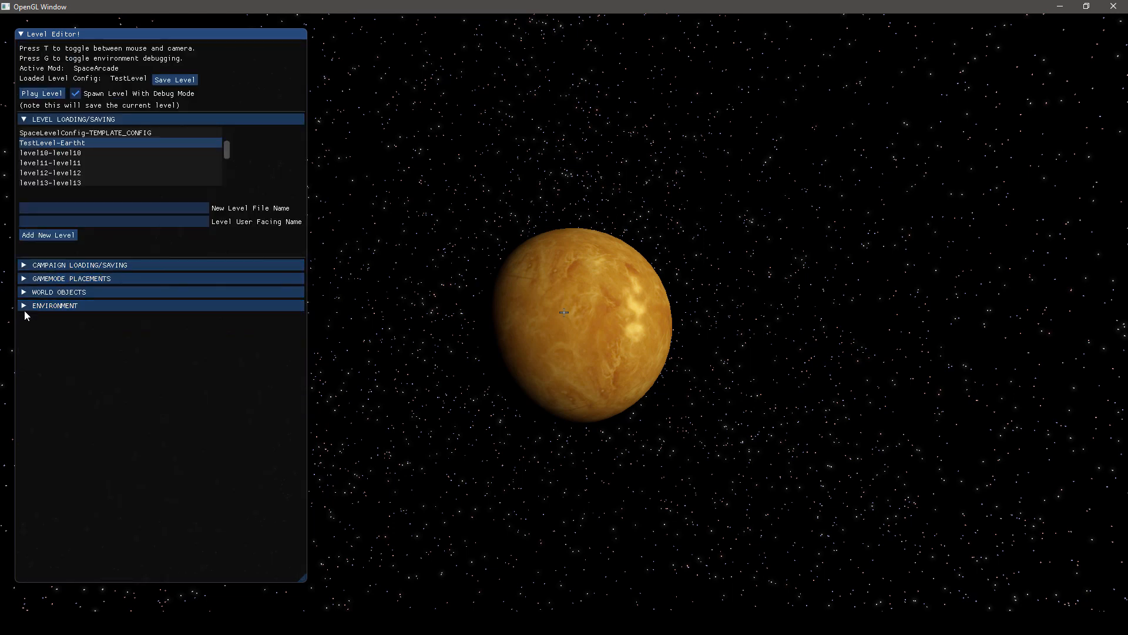
click(24, 309)
click(27, 319)
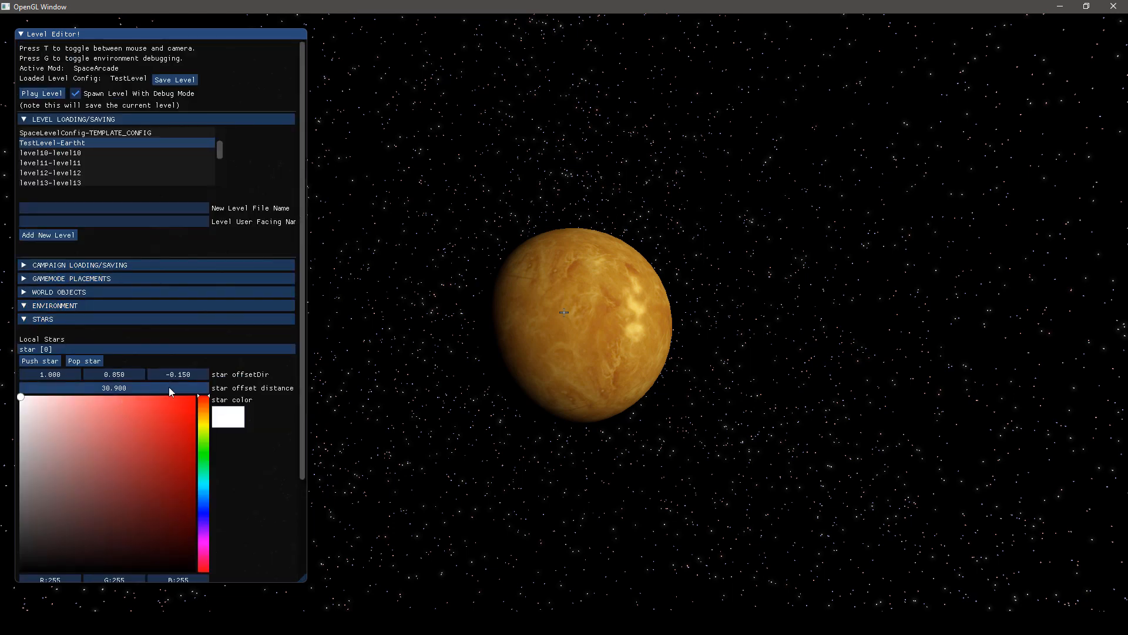
drag(160, 375, 244, 394)
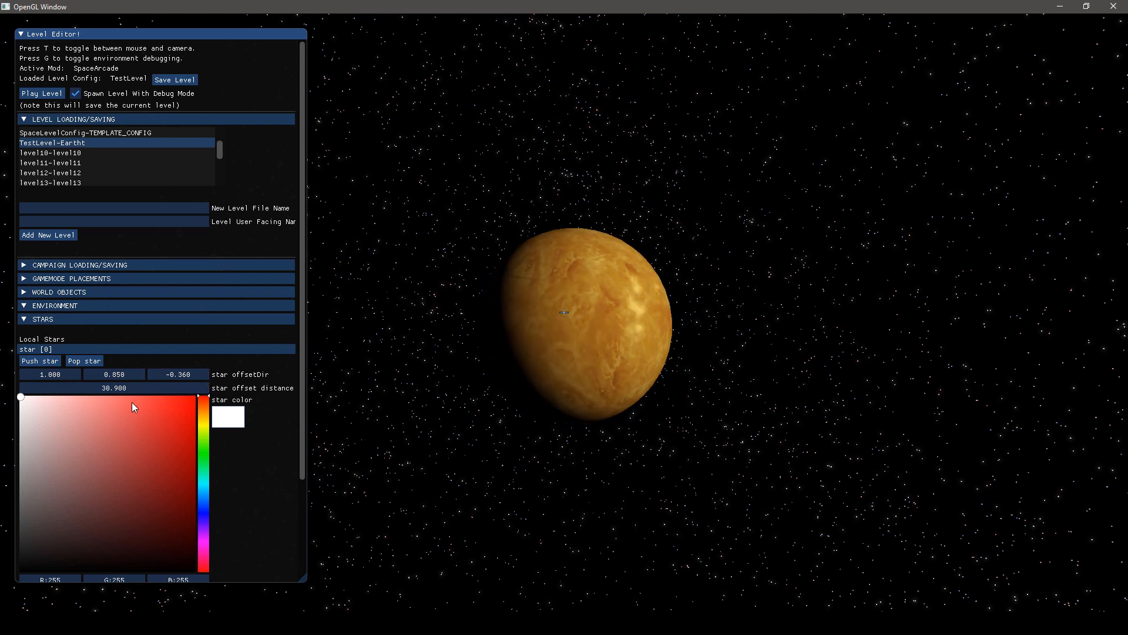
mouse_move(134, 407)
mouse_down()
mouse_move(206, 461)
mouse_move(17, 410)
mouse_move(148, 386)
mouse_move(130, 413)
mouse_move(20, 396)
mouse_move(35, 396)
mouse_up()
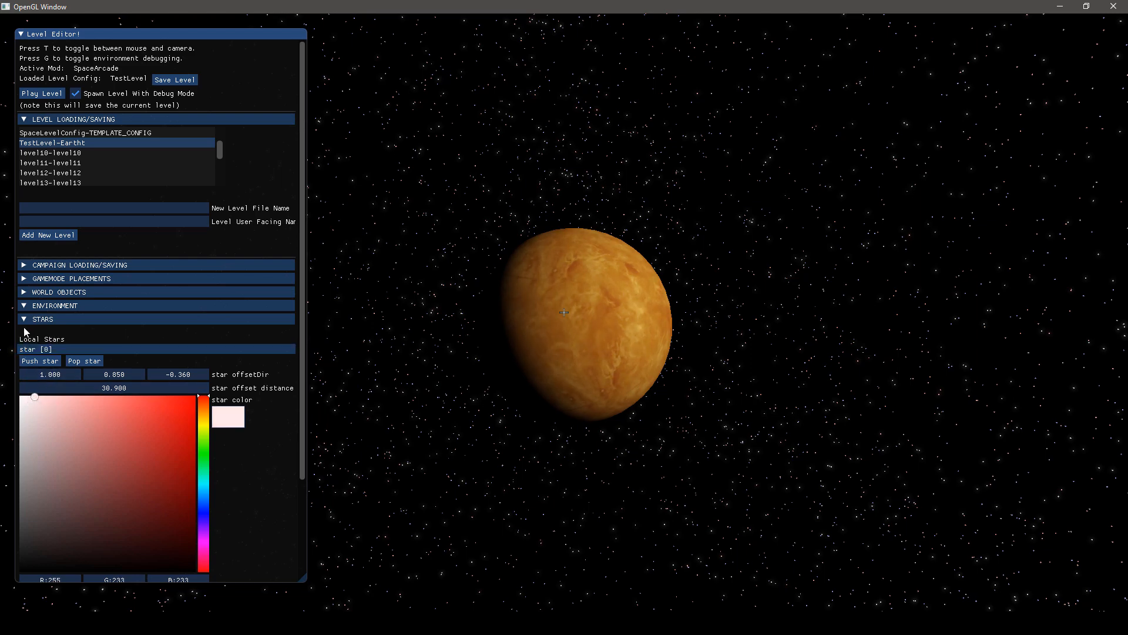
Add a nebula to the environment and enlarge its scale to about 3.08, 3.74, 1
click(23, 321)
click(26, 379)
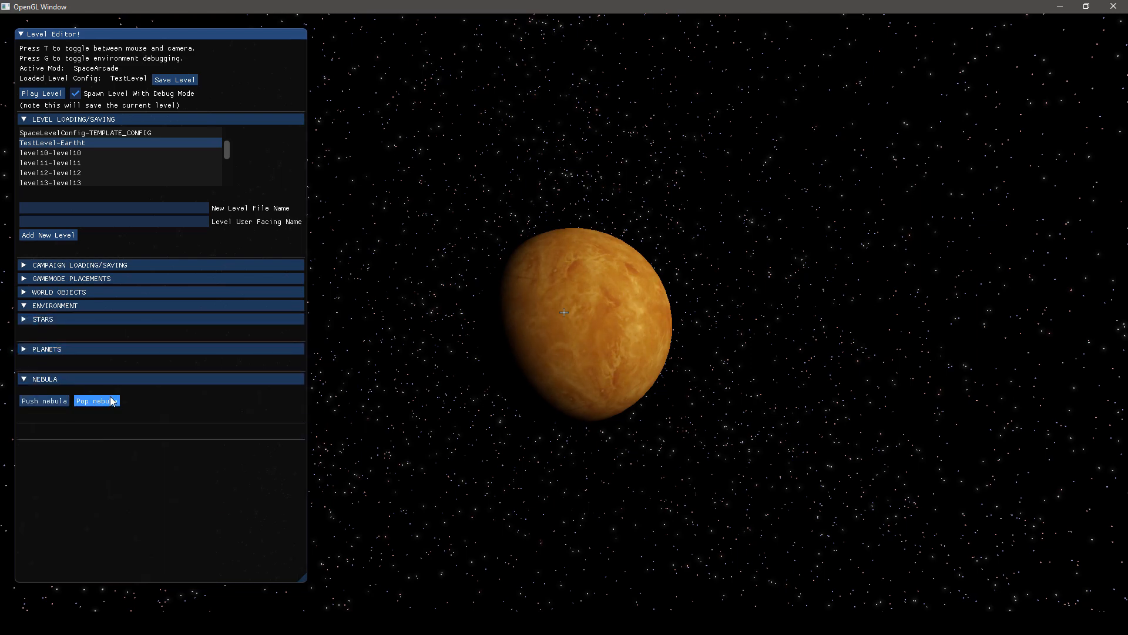
key(Escape)
key(Escape)
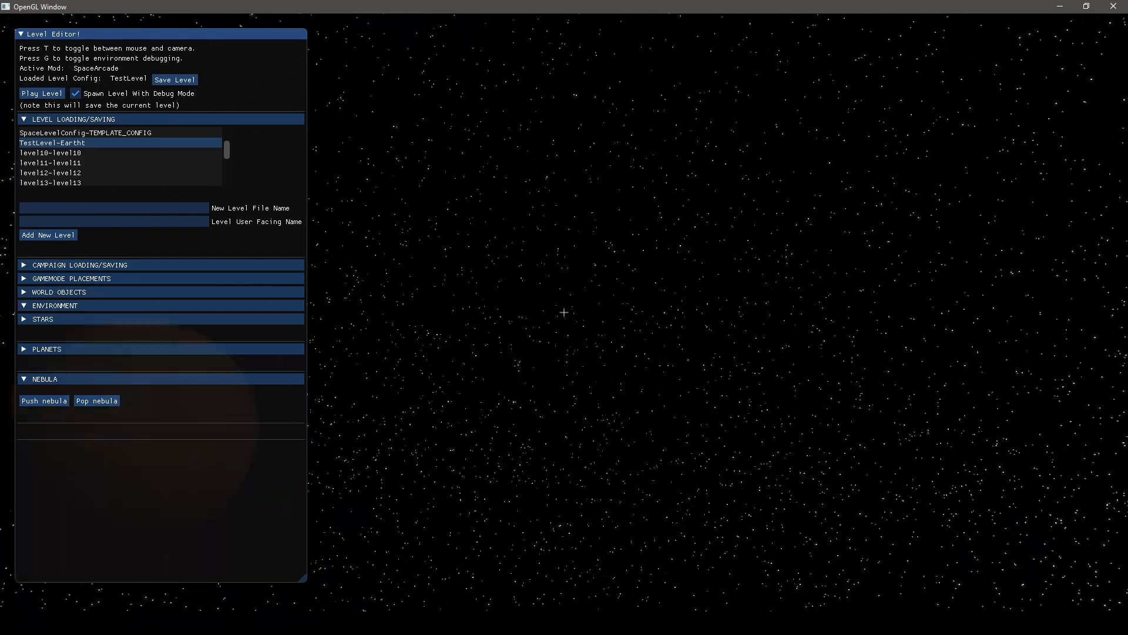
key(t)
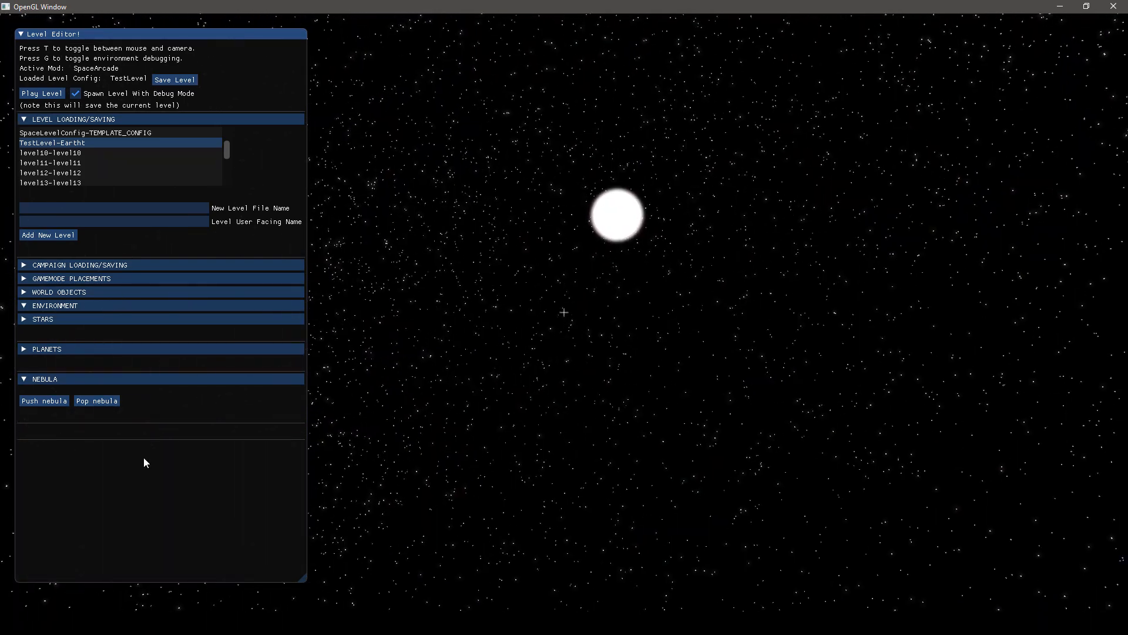
click(40, 400)
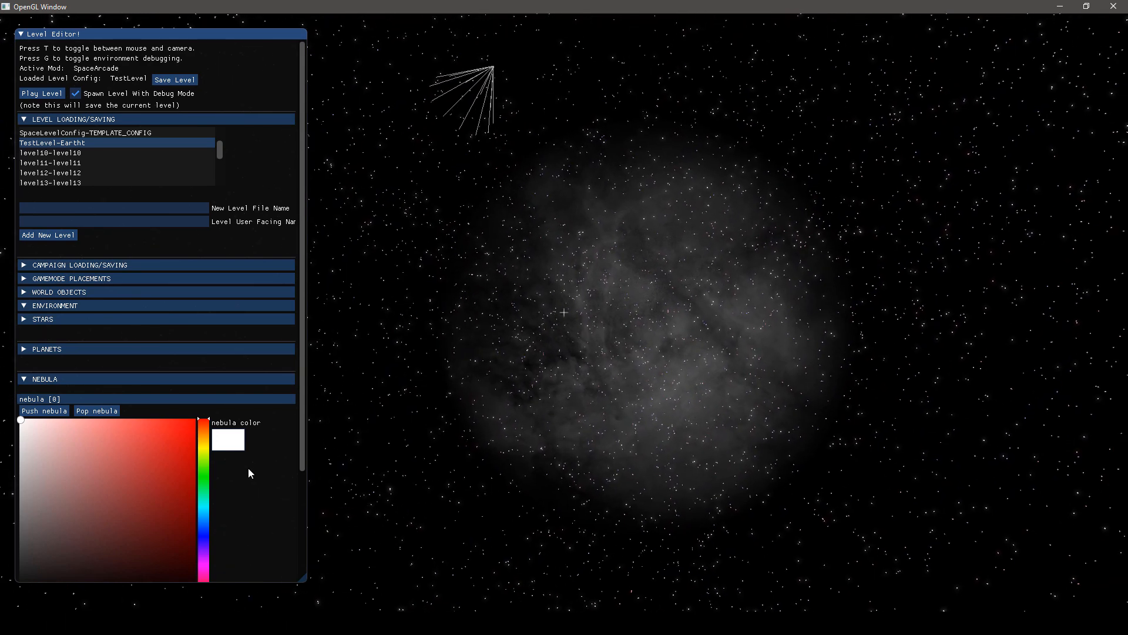
scroll(121, 451, down, 3)
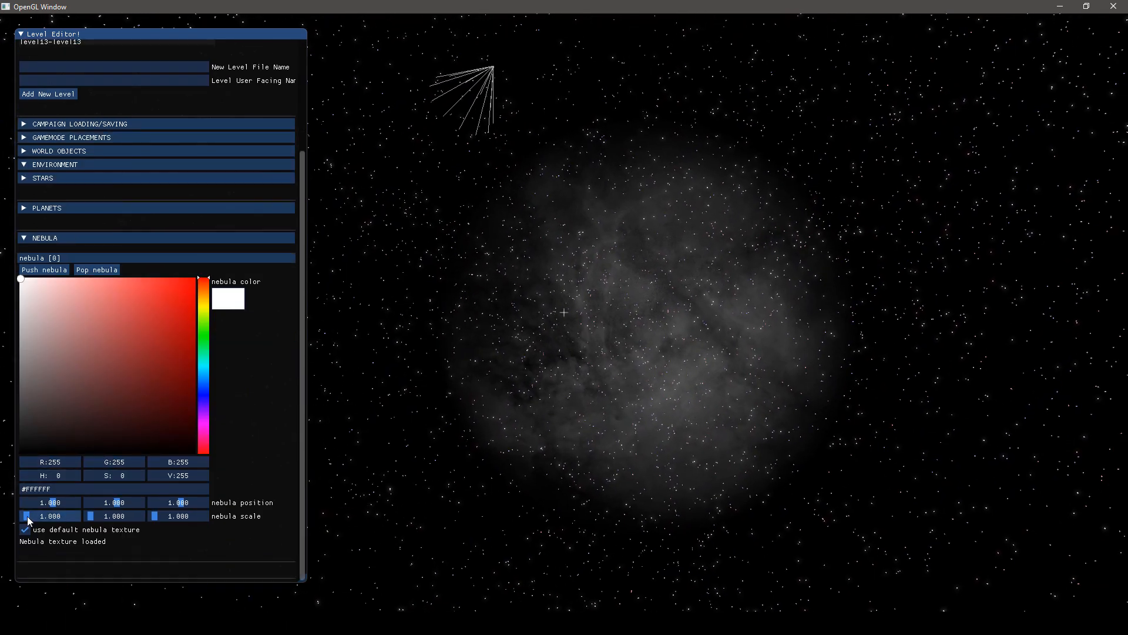
drag(27, 516, 96, 517)
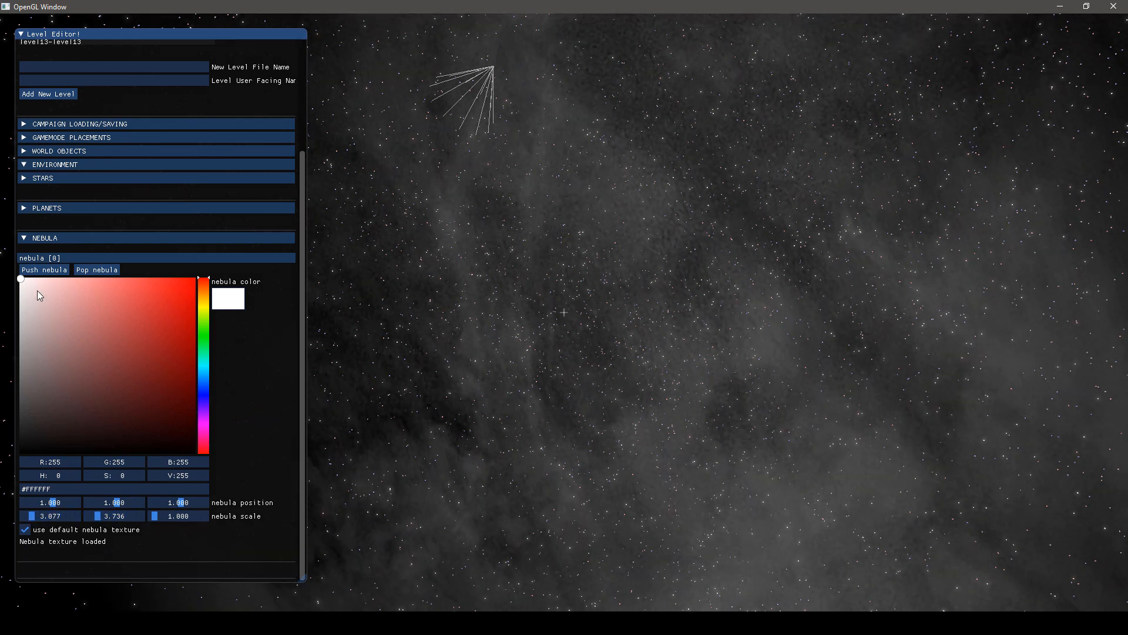
Try grey RGB 131, 131, 131, then salmon pink and purple colours on the nebula, checking it from different angles
drag(23, 280, 19, 316)
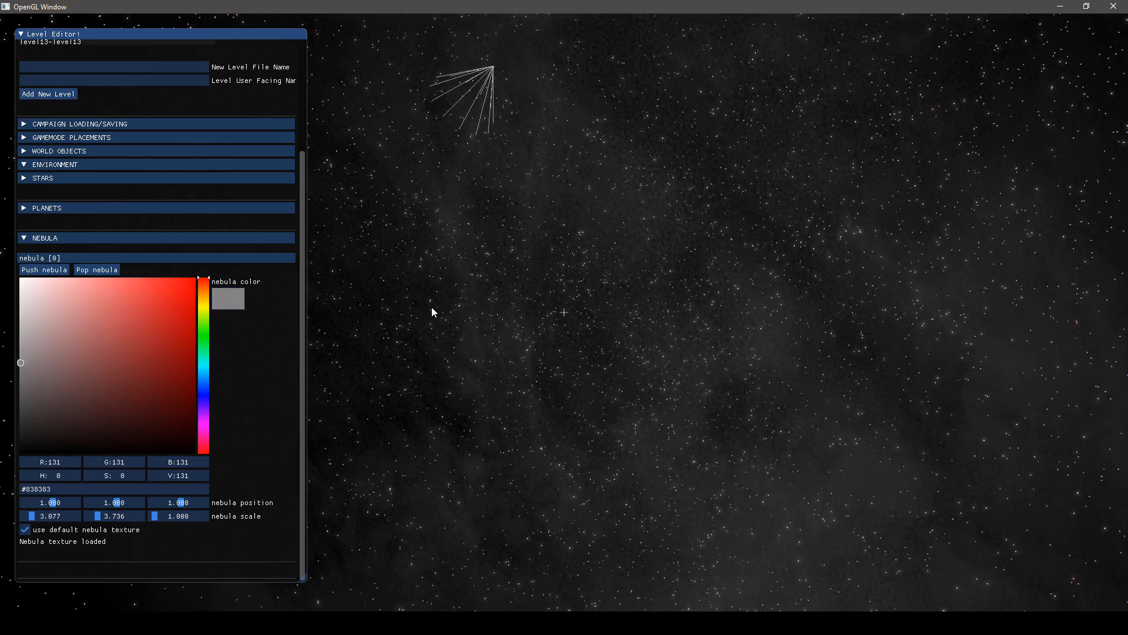
right_drag(434, 312, 482, 317)
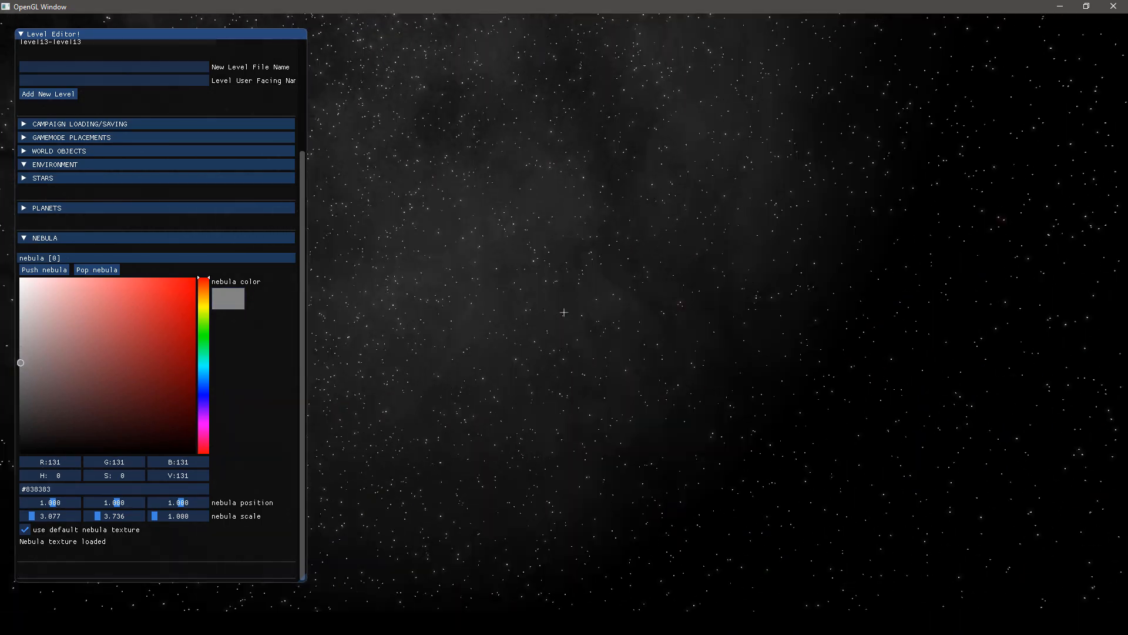
right_drag(564, 312, 464, 277)
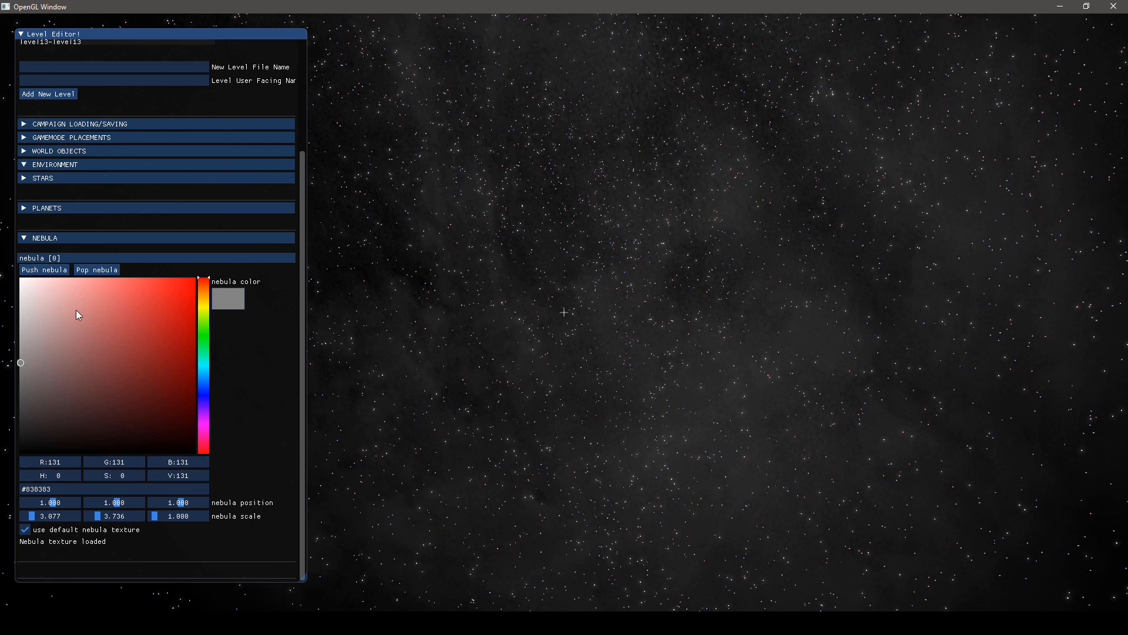
drag(130, 285, 98, 283)
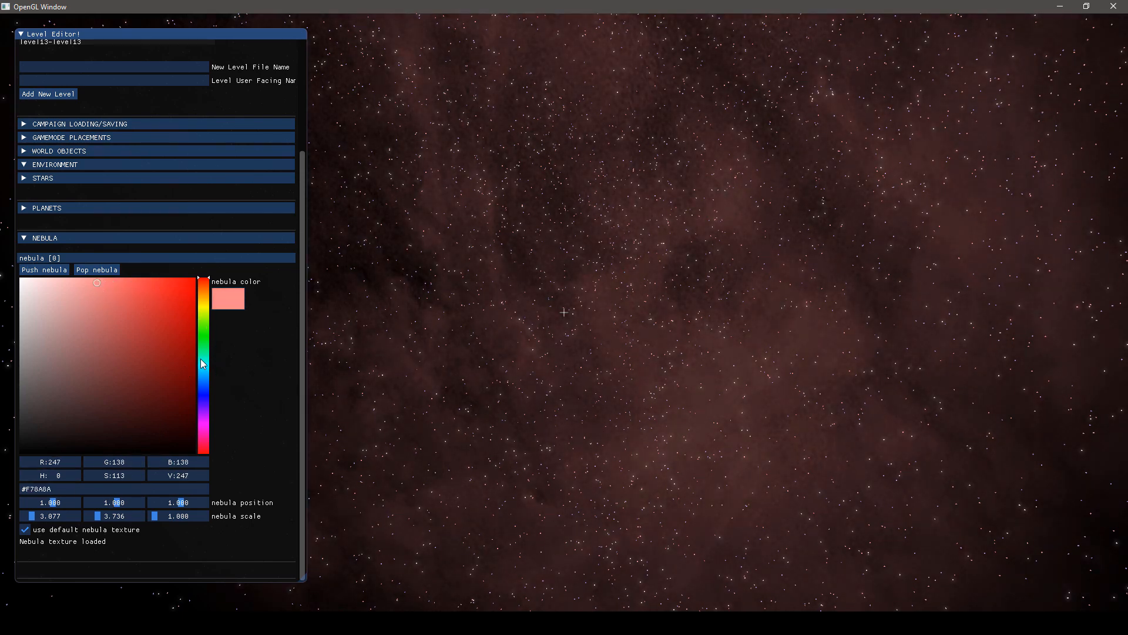
mouse_move(203, 364)
mouse_down()
mouse_move(205, 340)
mouse_move(197, 407)
mouse_up()
drag(174, 300, 148, 281)
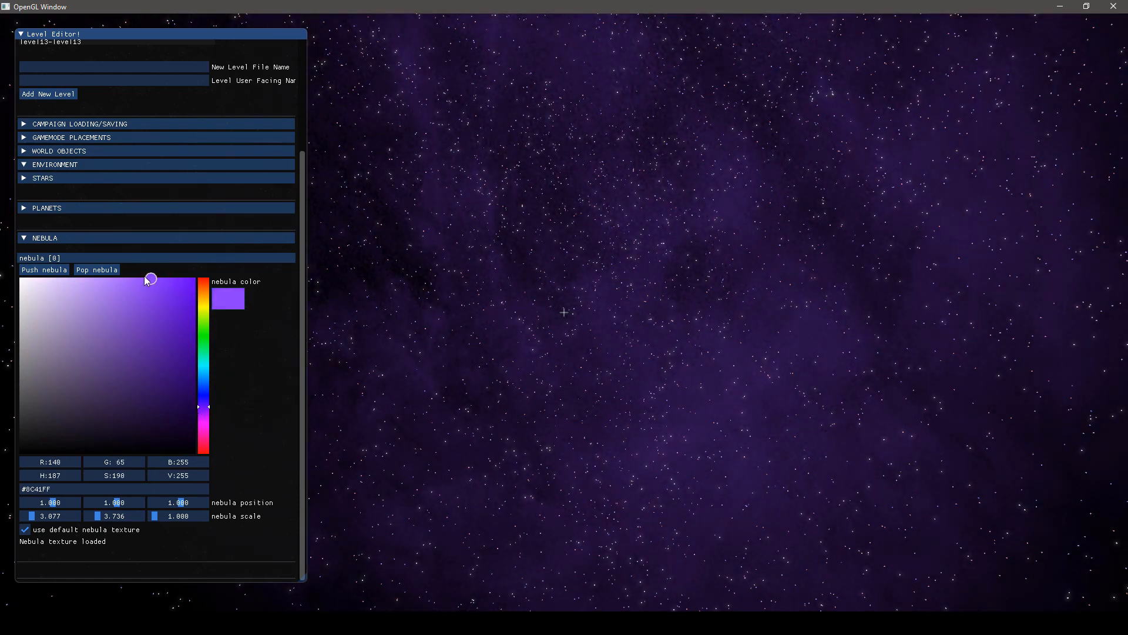
right_drag(147, 298, 100, 370)
Add a second nebula and recolour the first nebula yellow, RGB 226, 252, 97
click(52, 270)
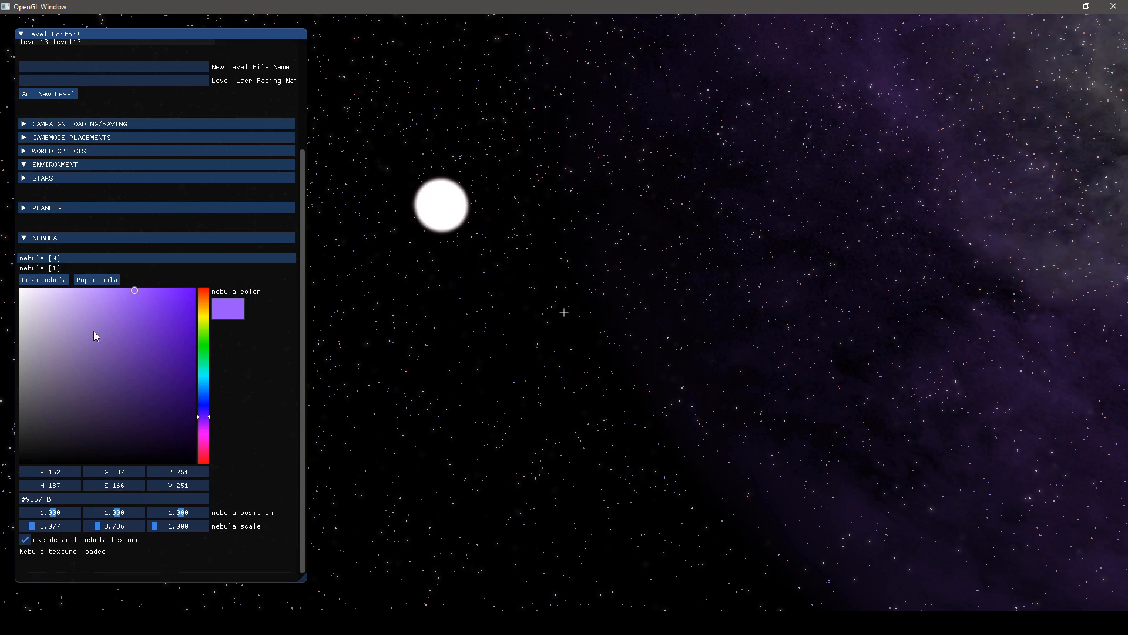
drag(150, 310, 202, 323)
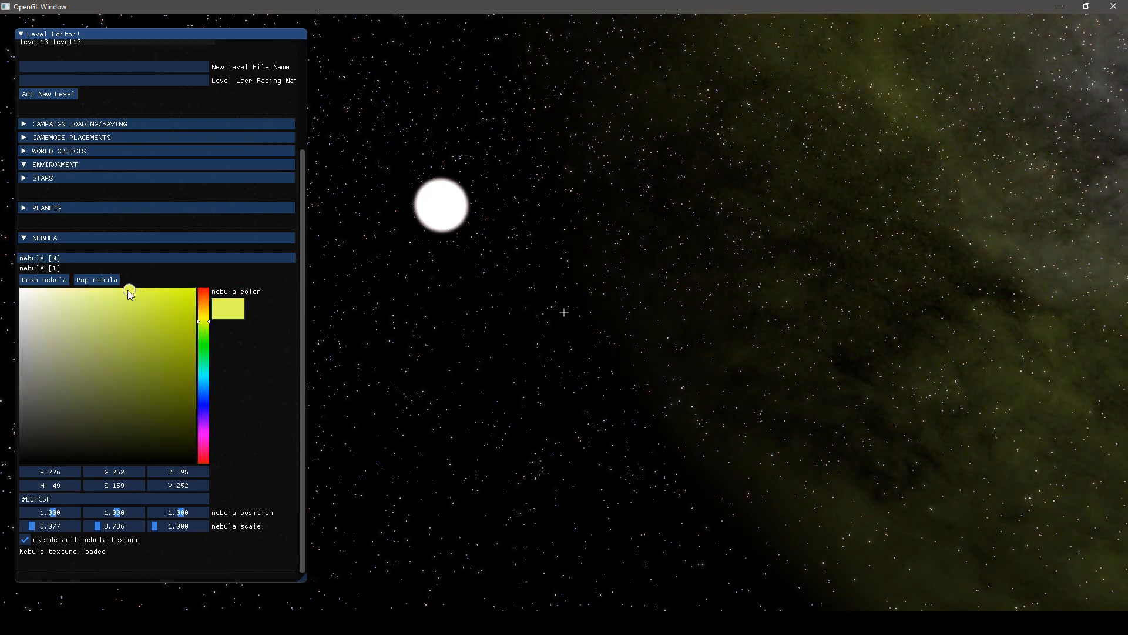
drag(128, 290, 128, 289)
right_drag(203, 297, 182, 298)
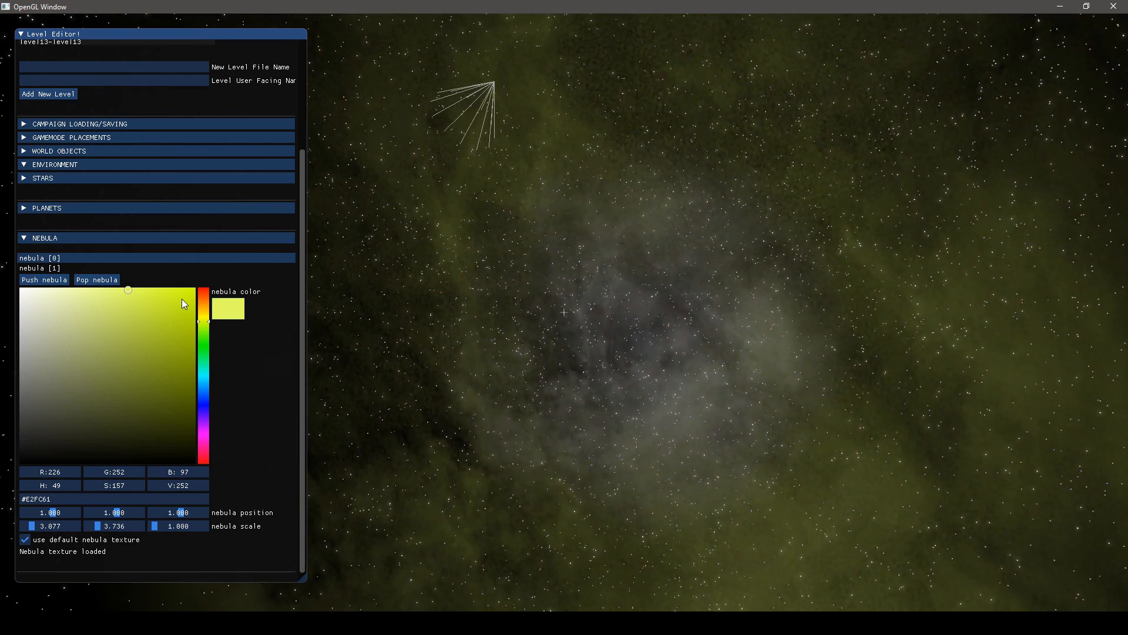
Colour the second nebula blue, RGB 113, 113, 244
click(34, 266)
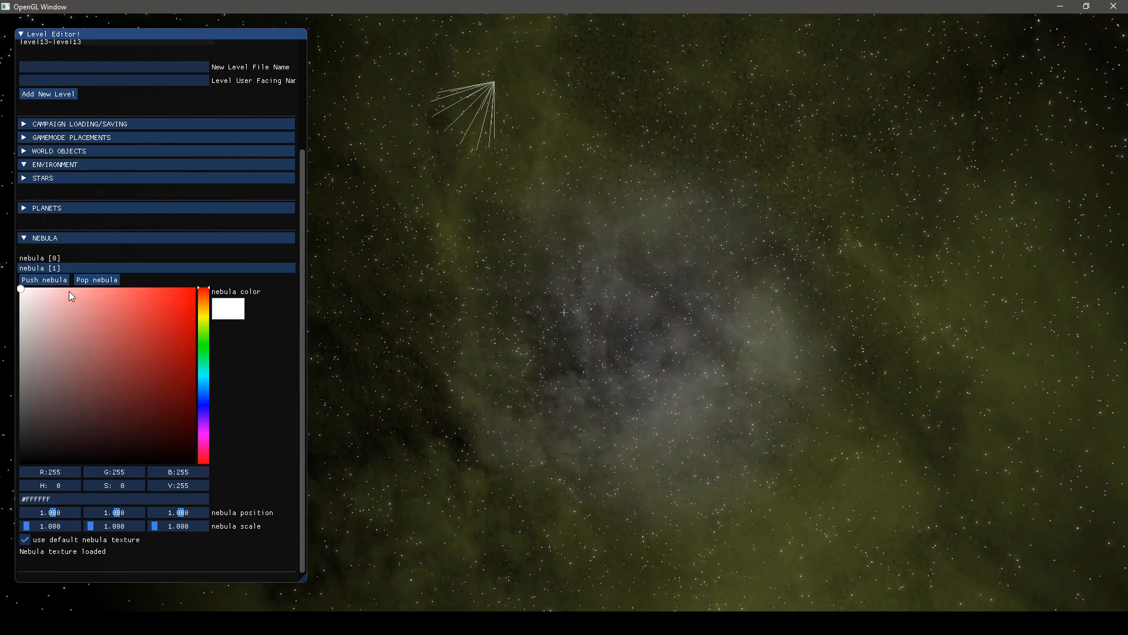
click(204, 412)
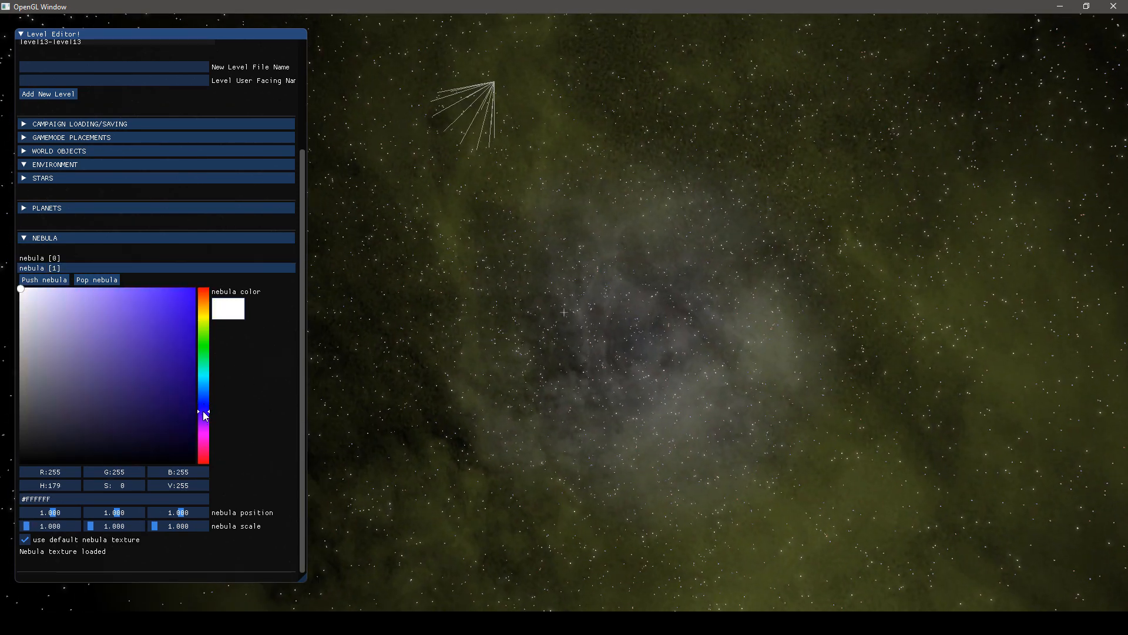
drag(205, 415, 204, 419)
click(135, 307)
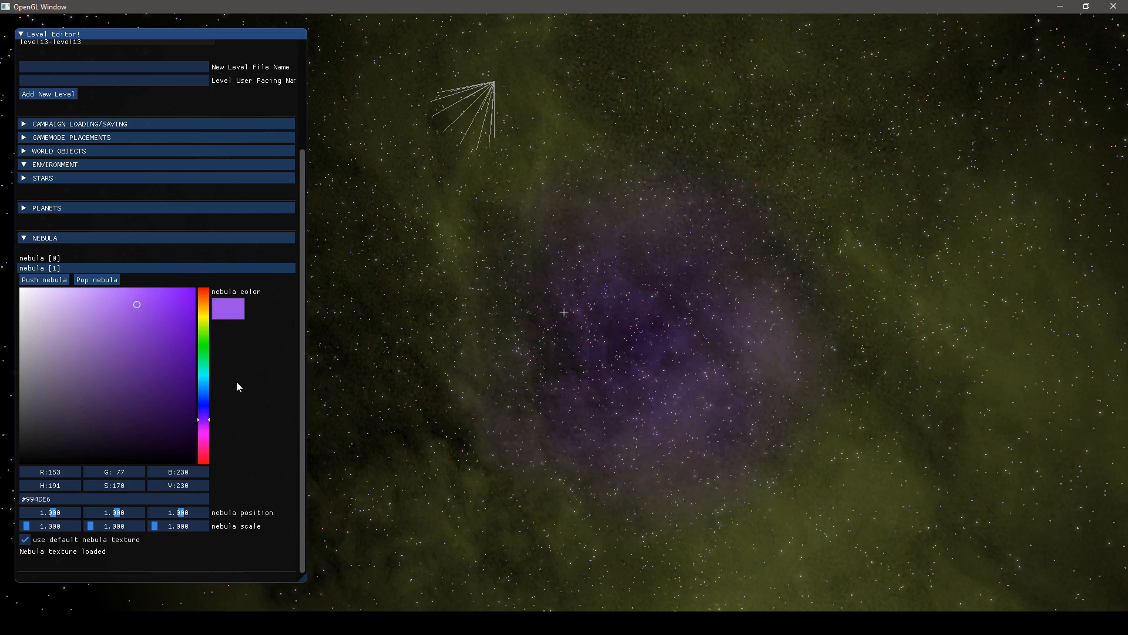
click(205, 405)
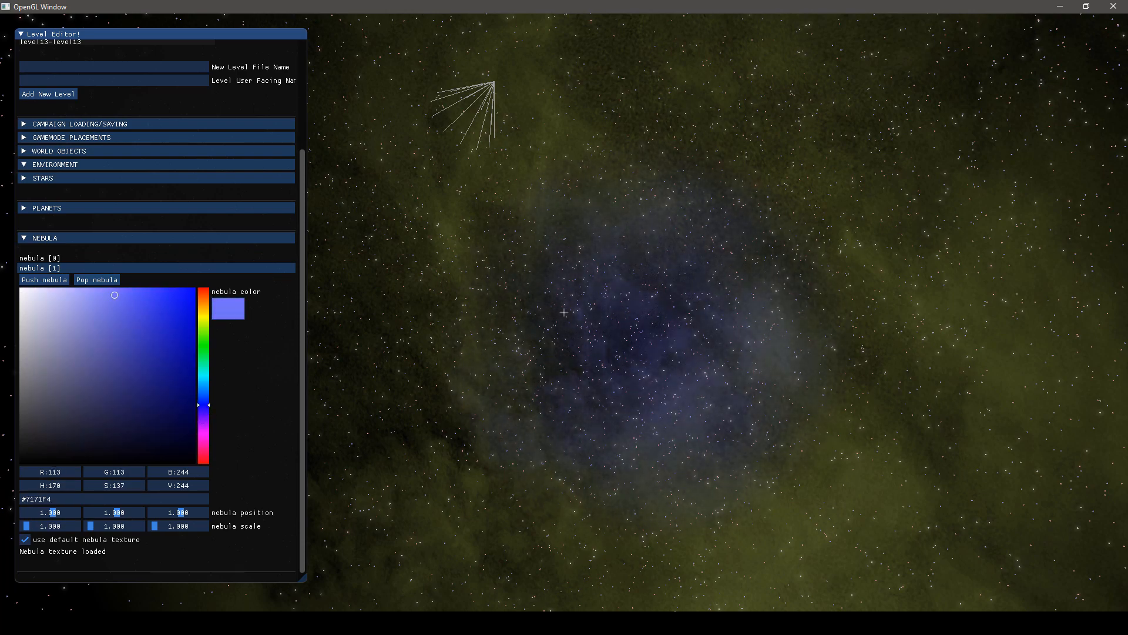
key(alt)
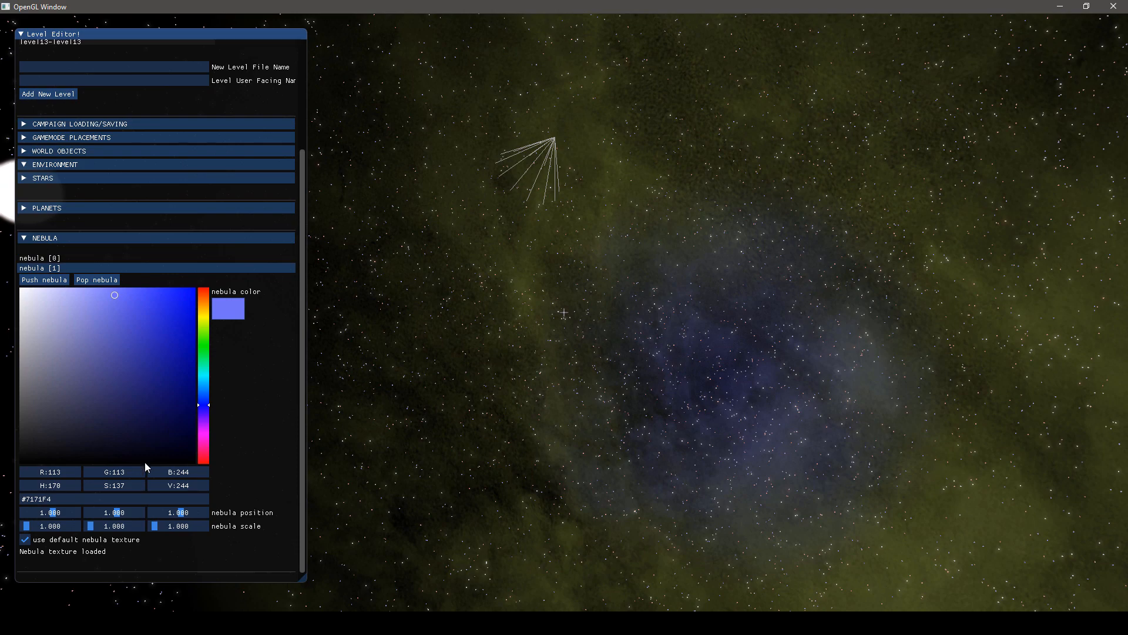
Adjust the second nebula's position along the third axis, trying about 0.769, and check the placement from a distance
right_drag(506, 428, 386, 472)
drag(176, 512, 176, 512)
right_drag(166, 512, 116, 499)
mouse_move(175, 512)
mouse_down()
mouse_move(185, 512)
mouse_move(164, 516)
mouse_move(180, 512)
mouse_up()
right_drag(181, 511, 247, 307)
key(s)
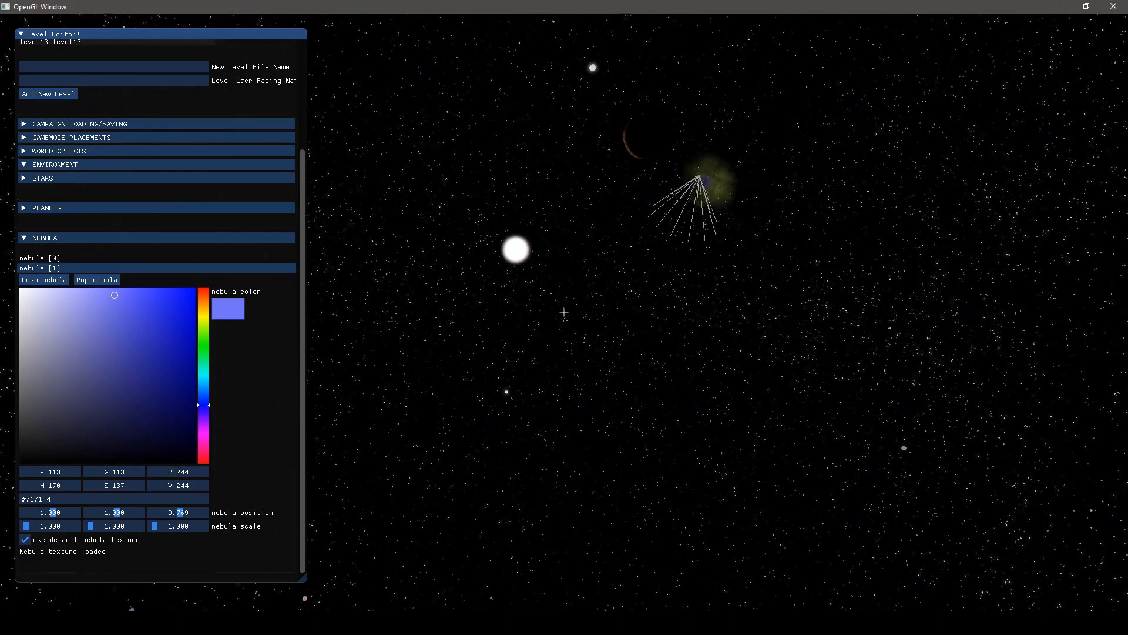
key(w)
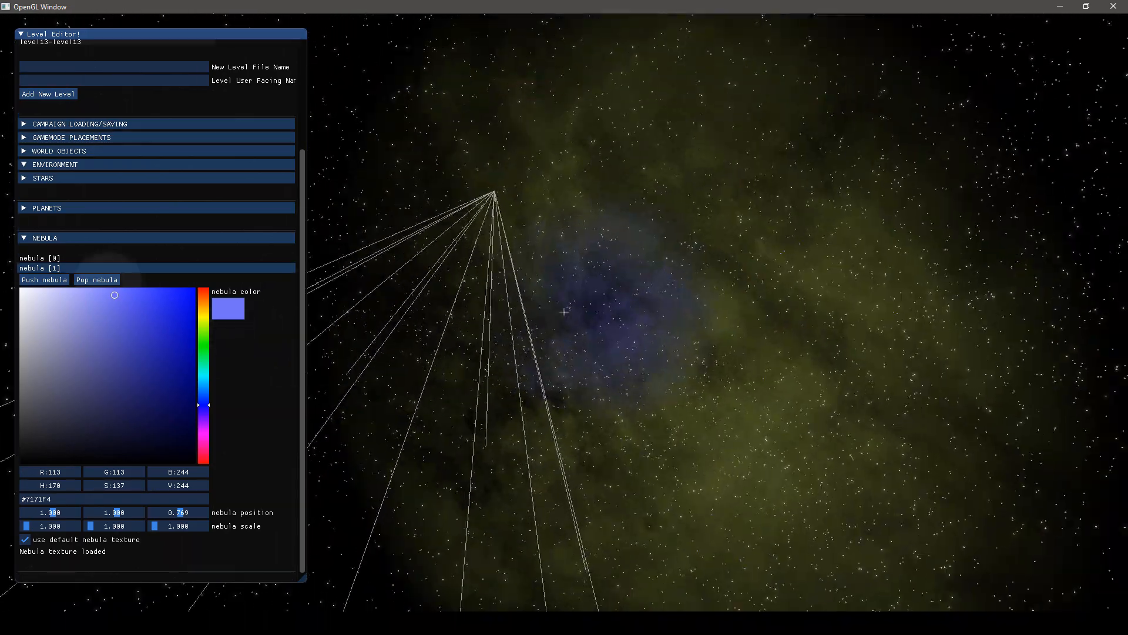
key(s)
key(Escape)
key(Escape)
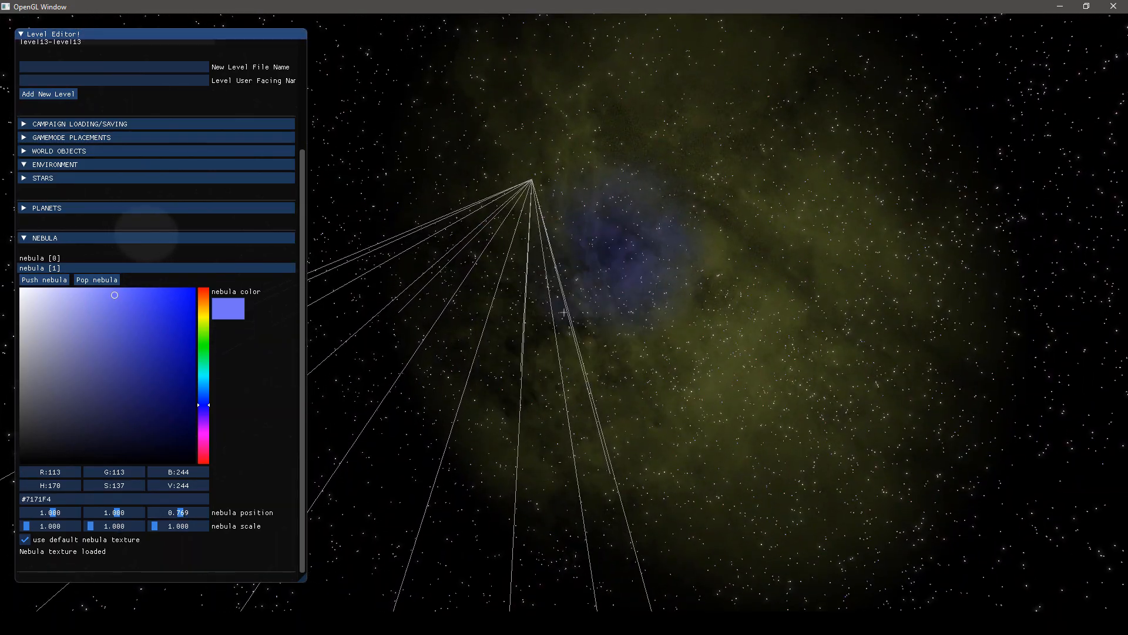
drag(172, 515, 180, 512)
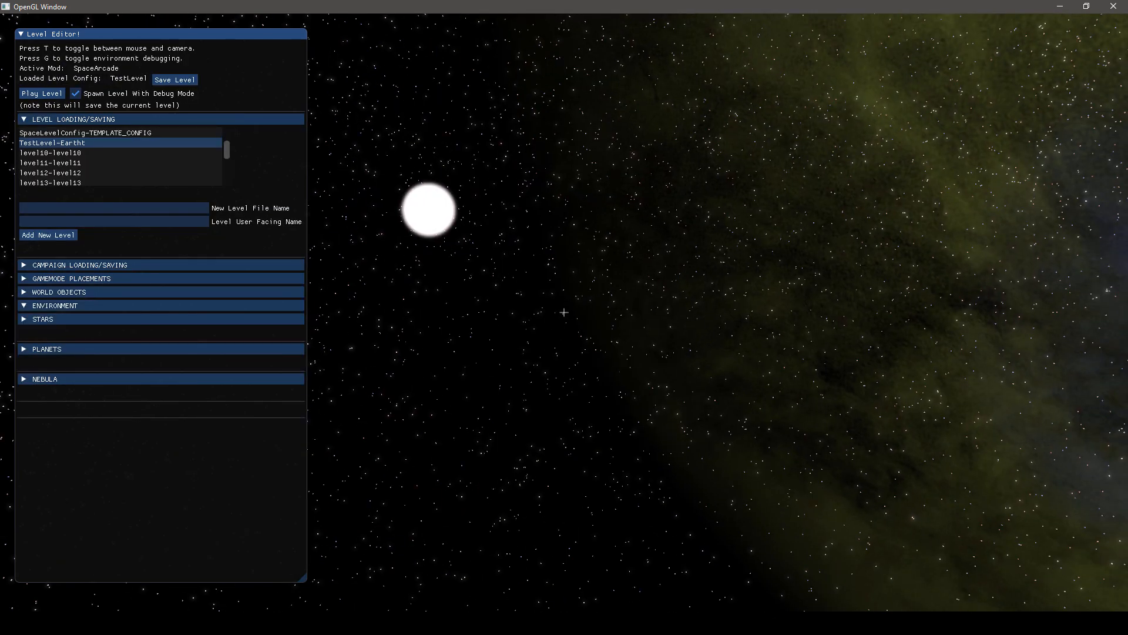
Add an avoid mesh to the world objects and assign it the asteroid_plain model
click(25, 293)
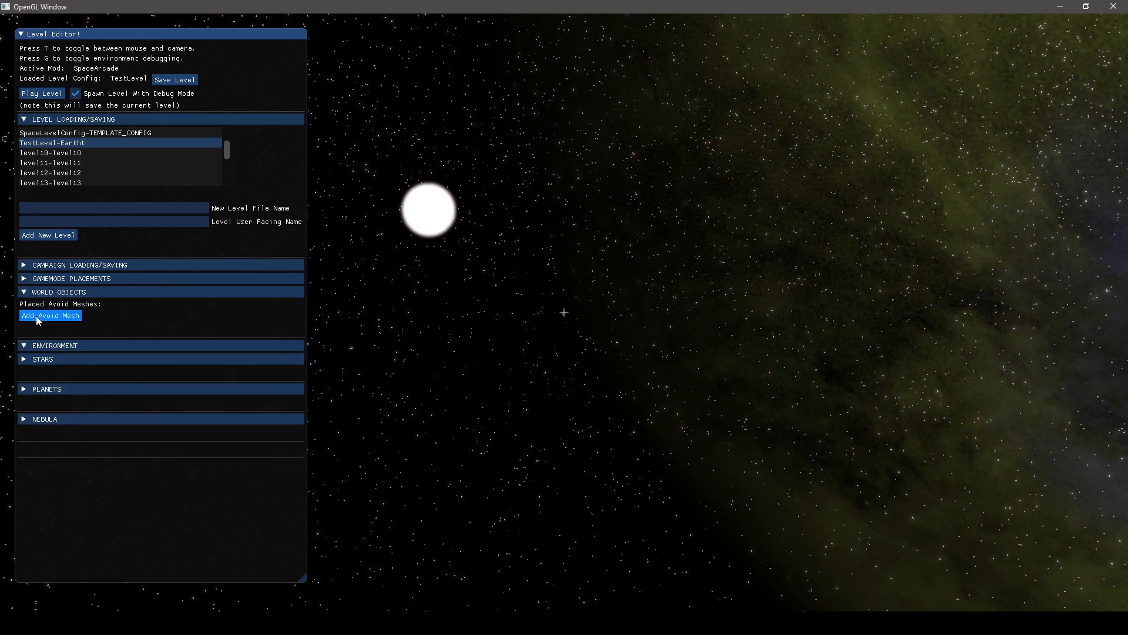
click(40, 317)
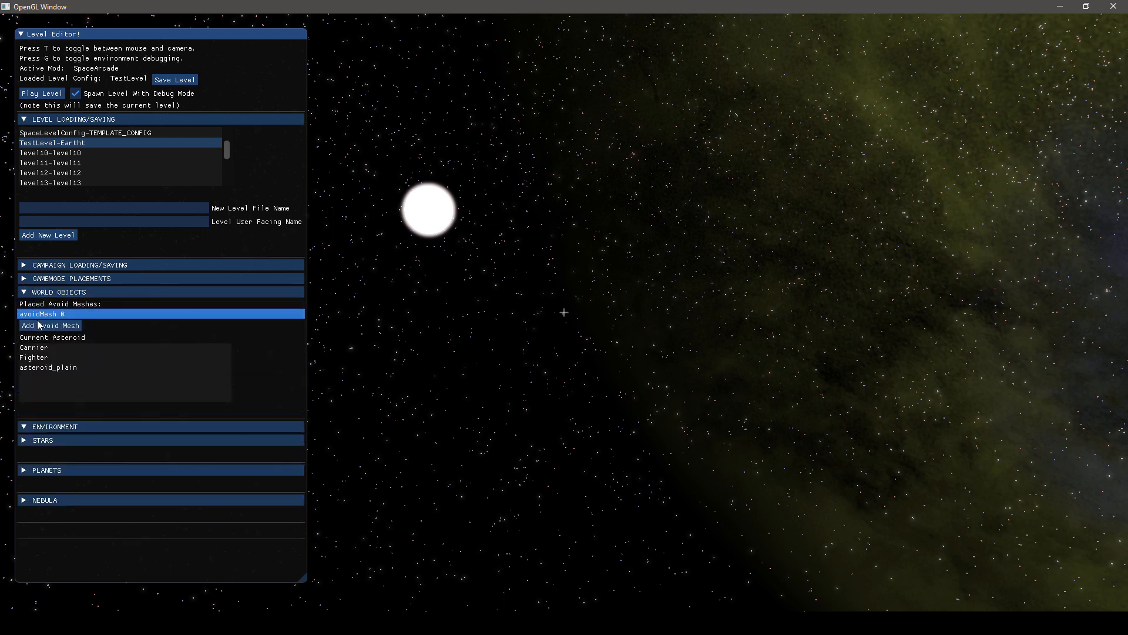
click(37, 368)
key(t)
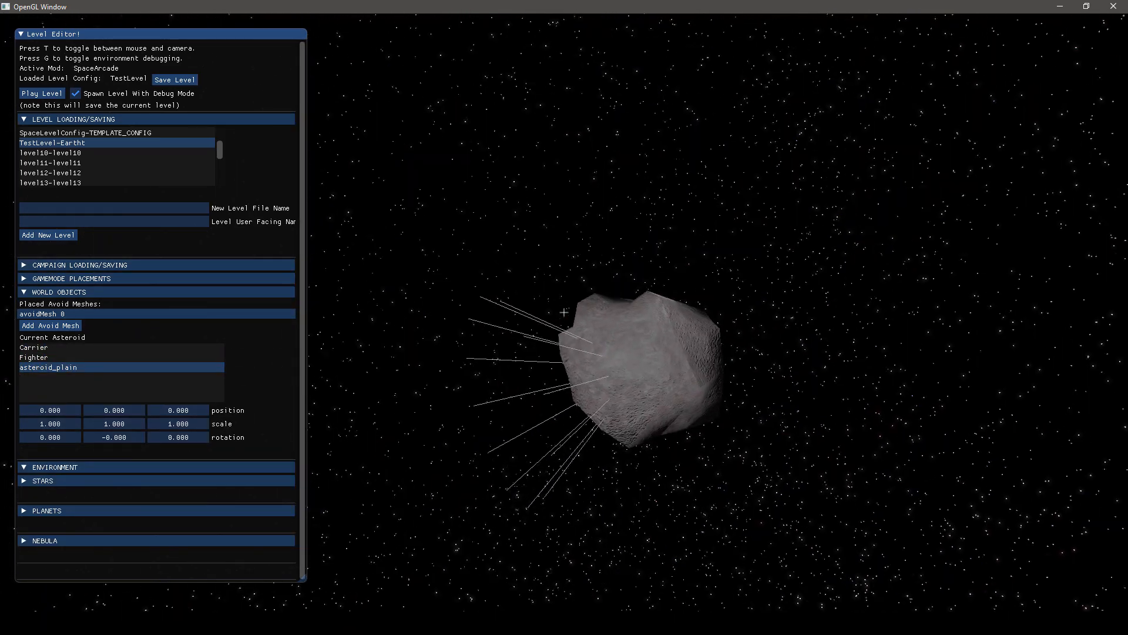
Set the asteroid's Y position to 3, its scale to 3, -2, 1 and its X rotation to 6
drag(140, 412, 110, 410)
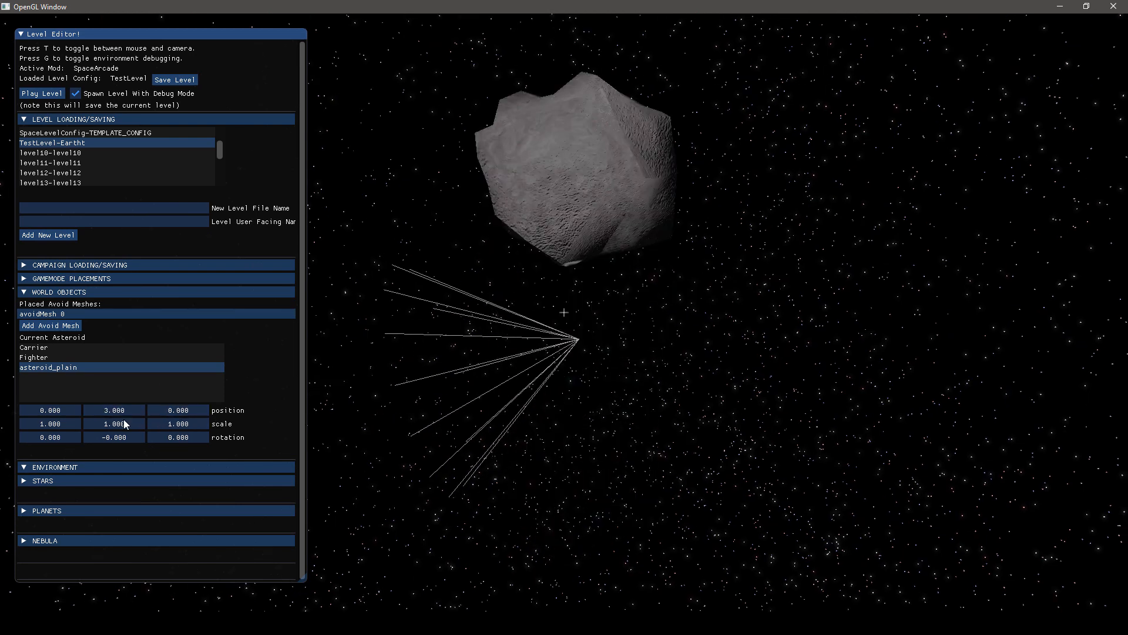
drag(48, 438, 94, 423)
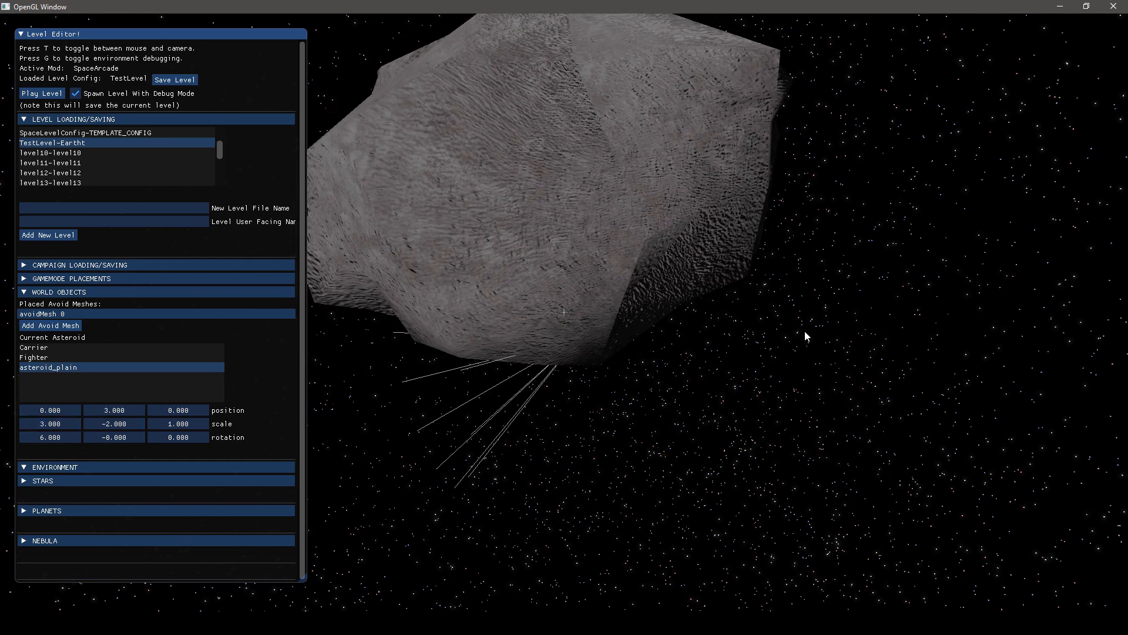
key(t)
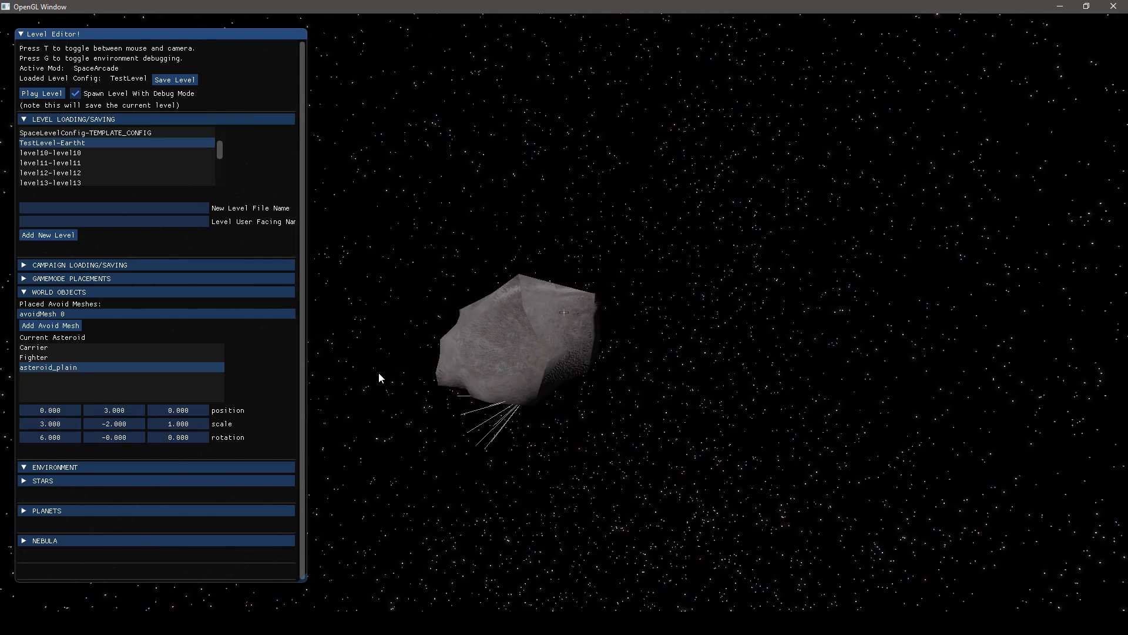
Set the asteroid's X position to 13 and inspect it from several sides
drag(61, 411, 70, 413)
key(s)
key(d)
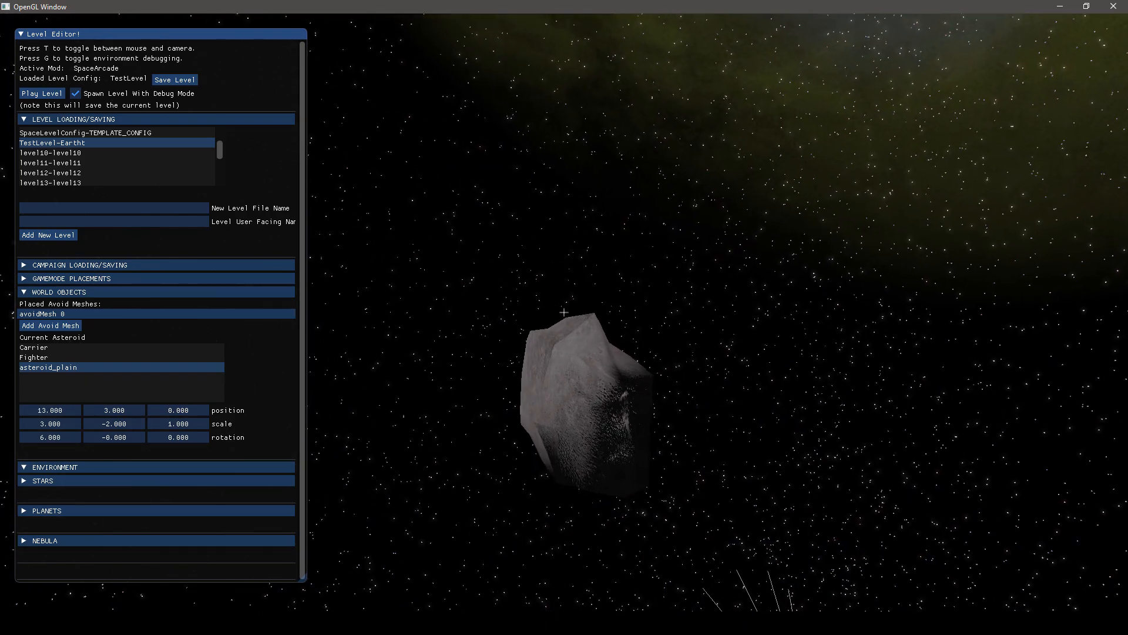
key(d)
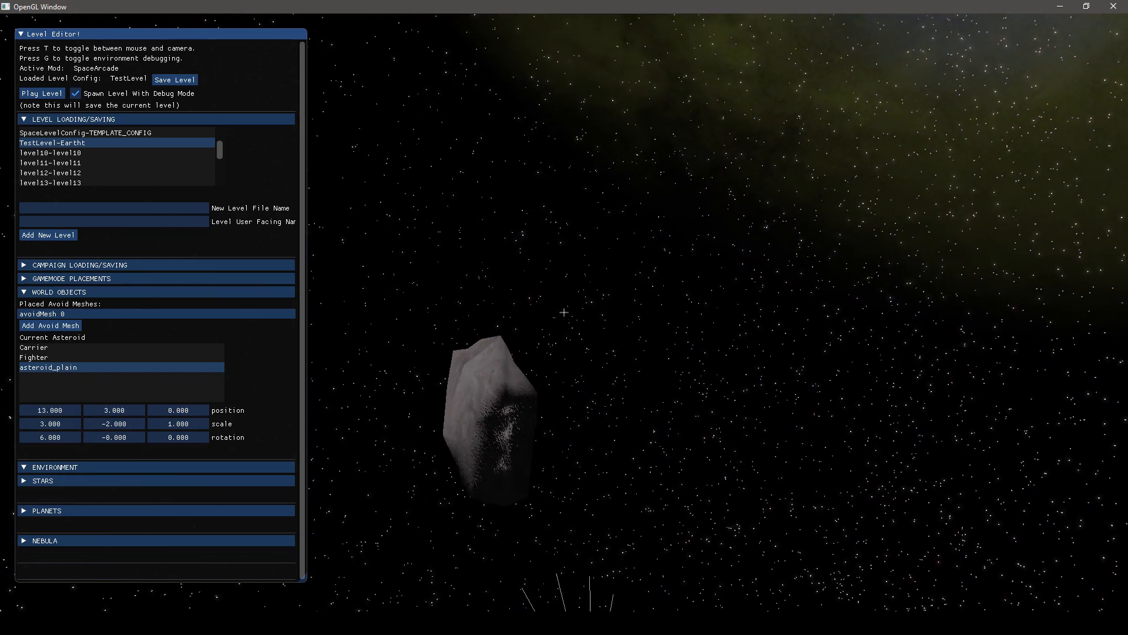
key(w)
key(d)
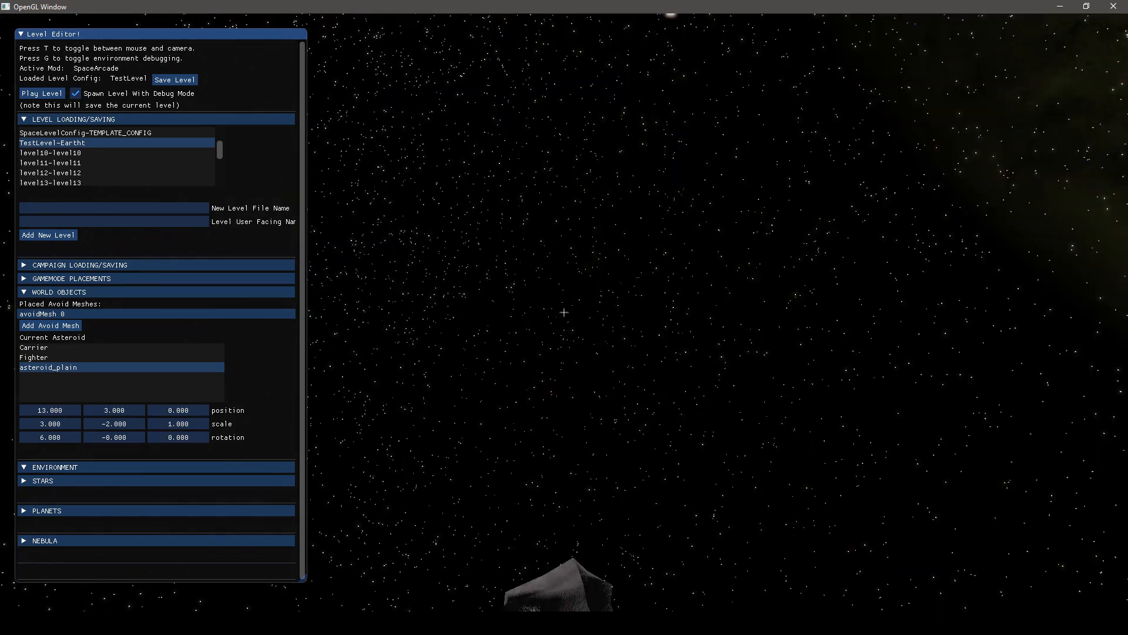
key(t)
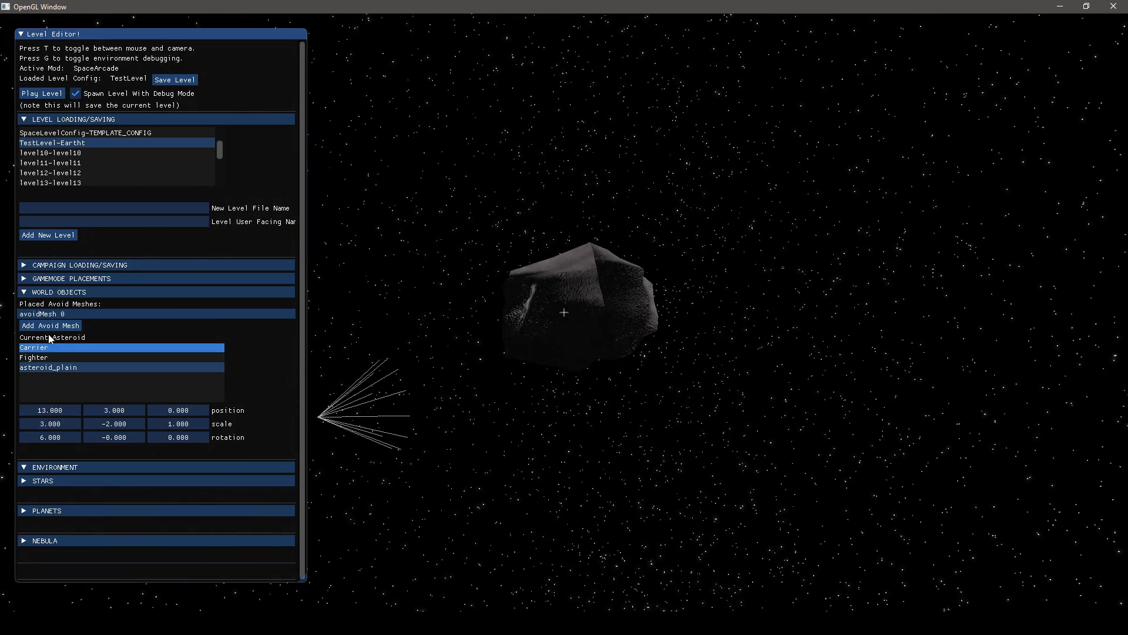
Show the gamemode placement settings and set team 0's player spawn to the current camera position and direction
click(23, 291)
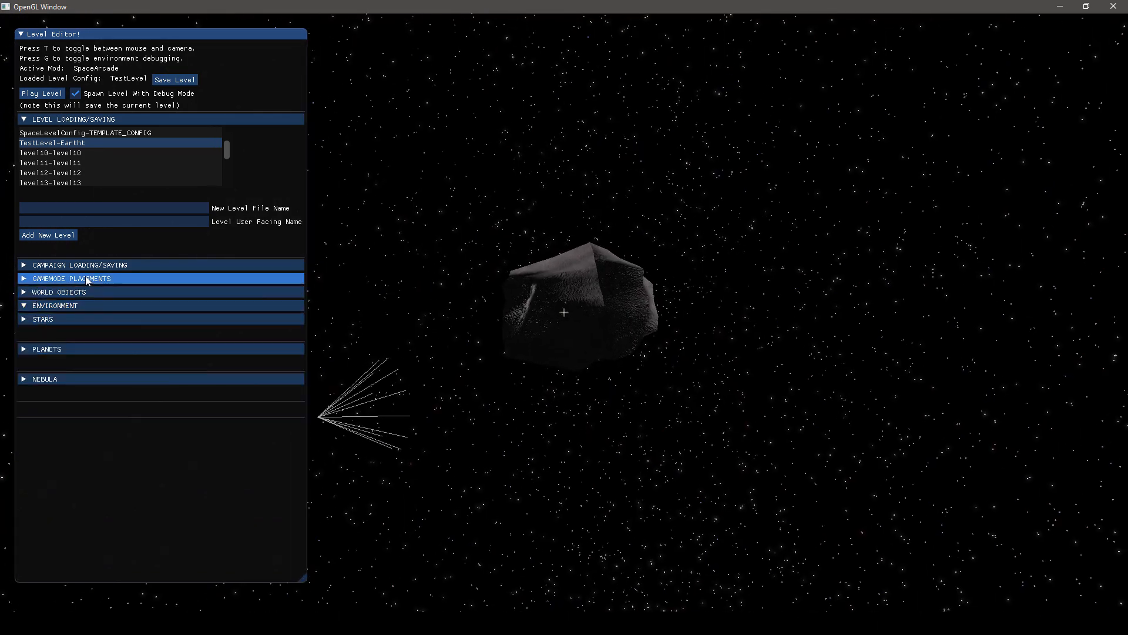
click(41, 279)
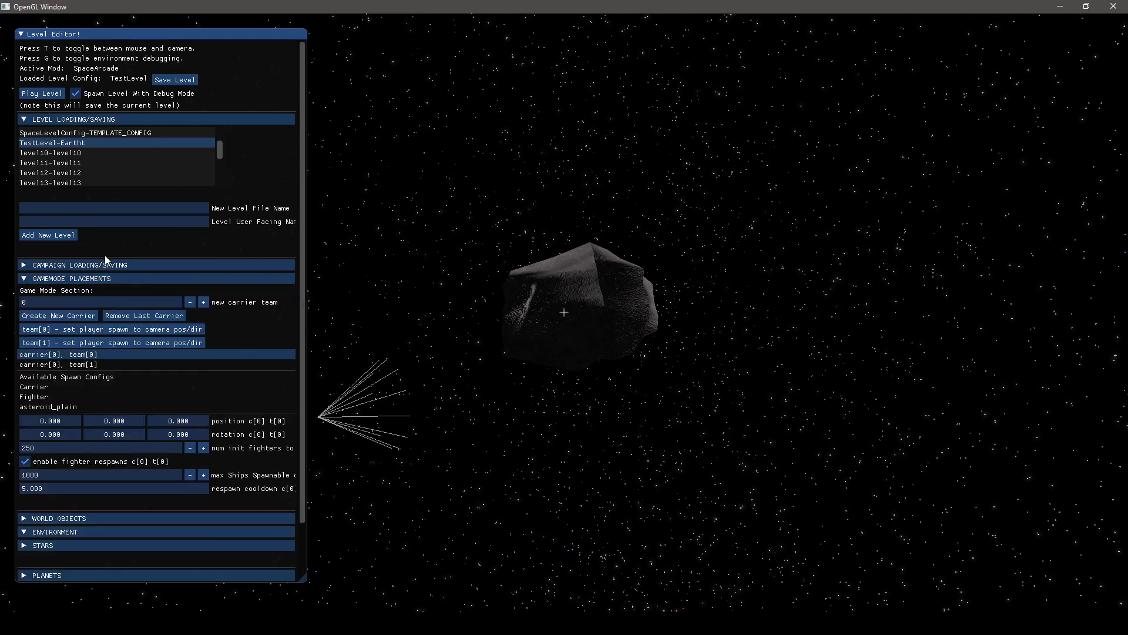
key(t)
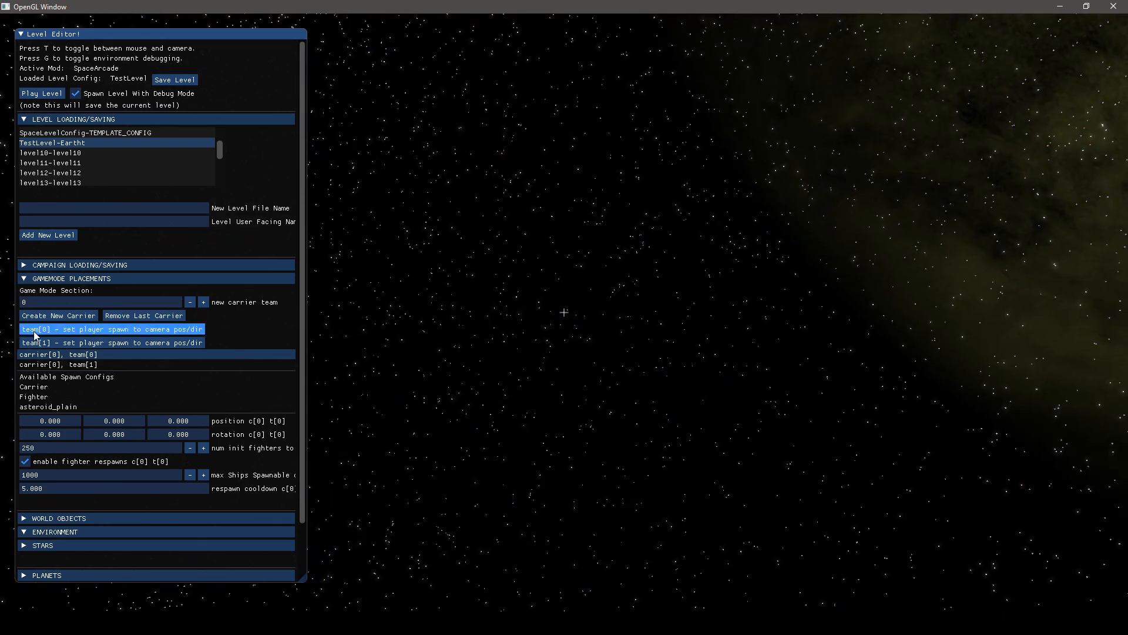
key(a)
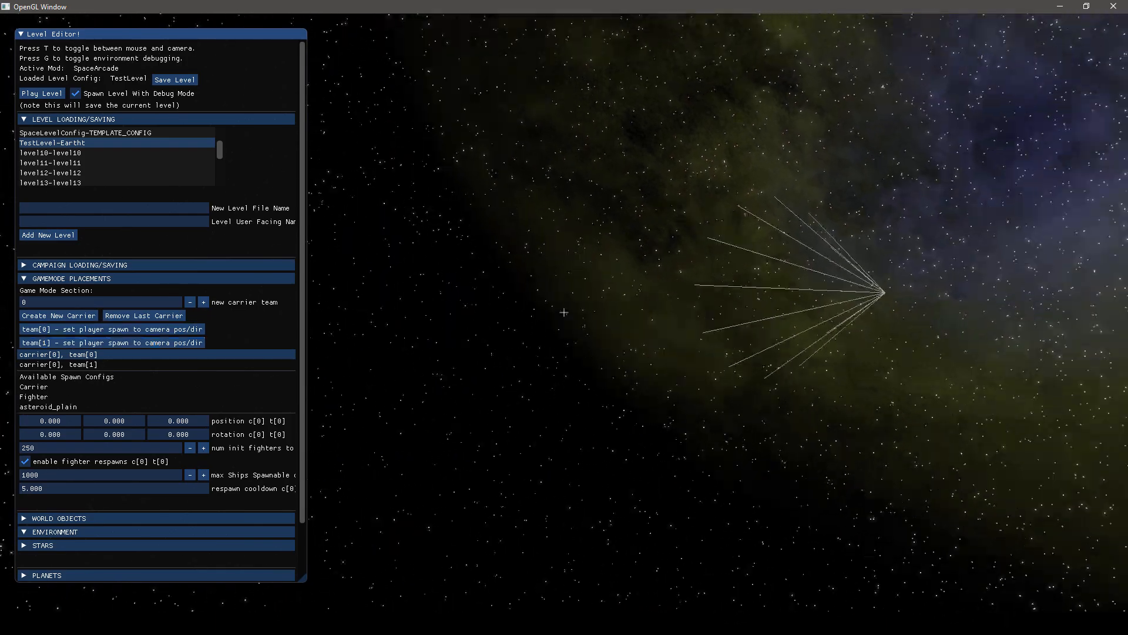
key(d)
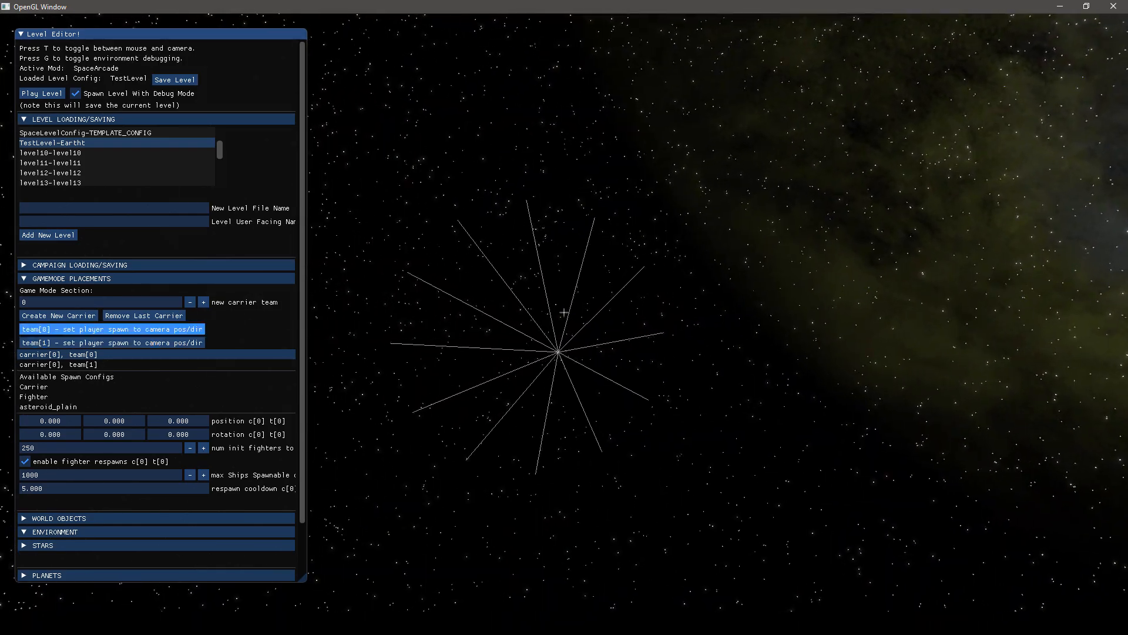
Fly to another spot and set team 1's player spawn to the camera position and direction
key(w)
key(s)
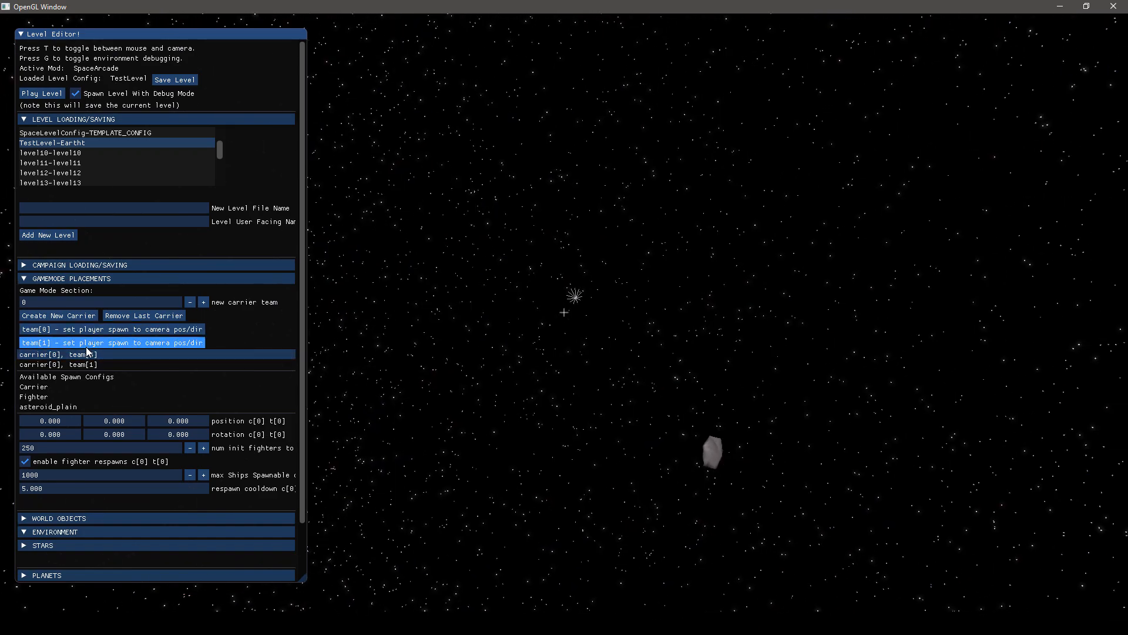
key(t)
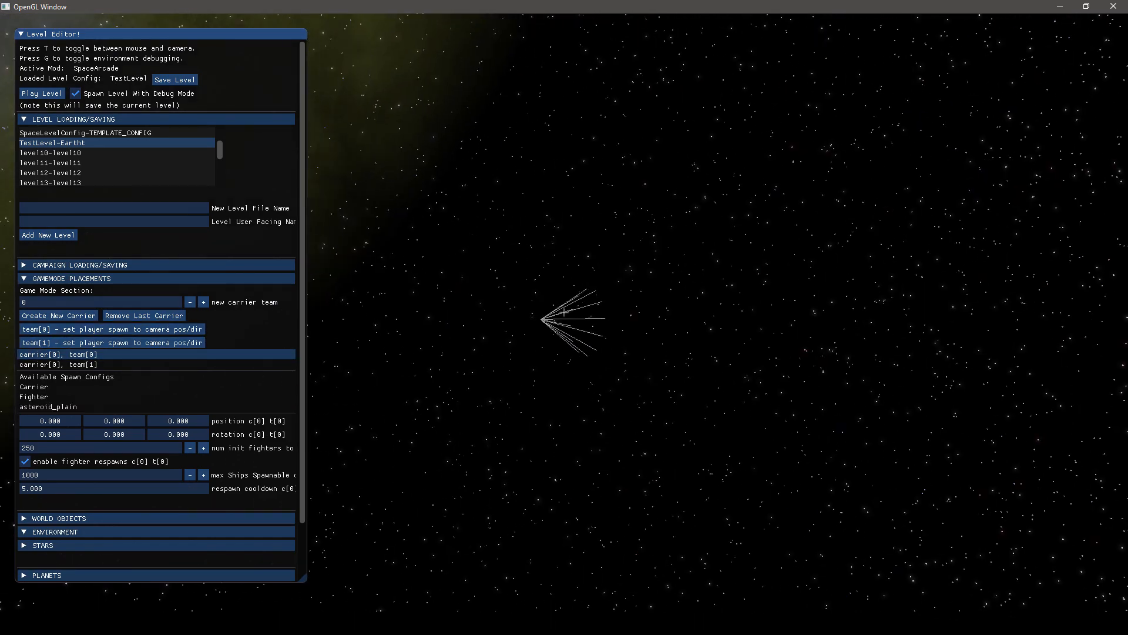
key(d)
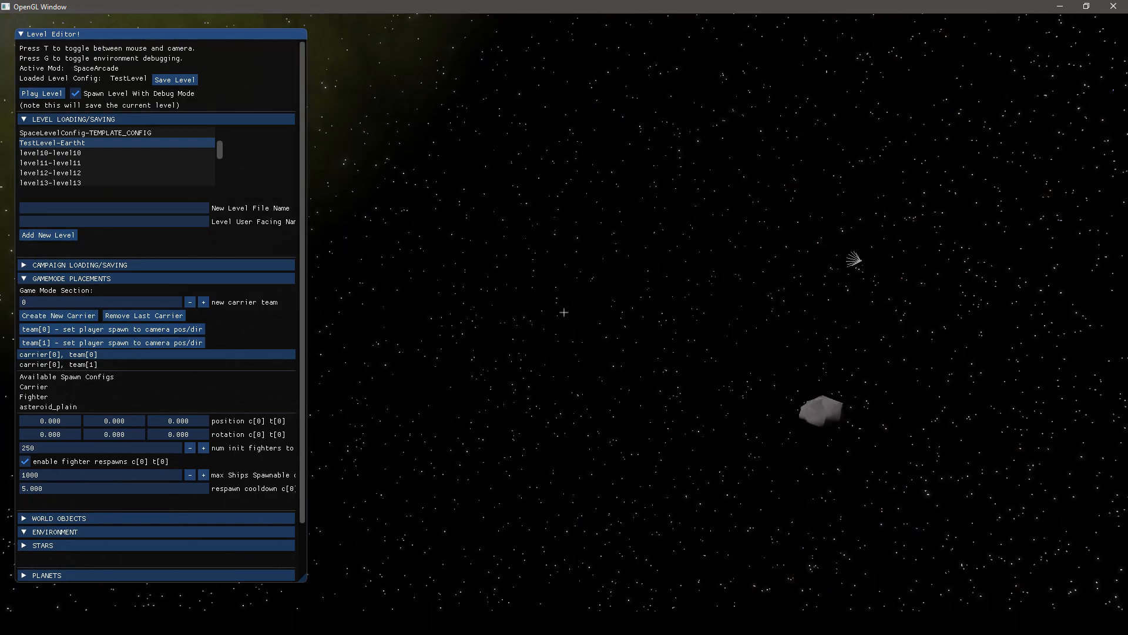
Assign the Carrier spawn config to team 0's carrier in the gamemode placements
key(t)
click(46, 365)
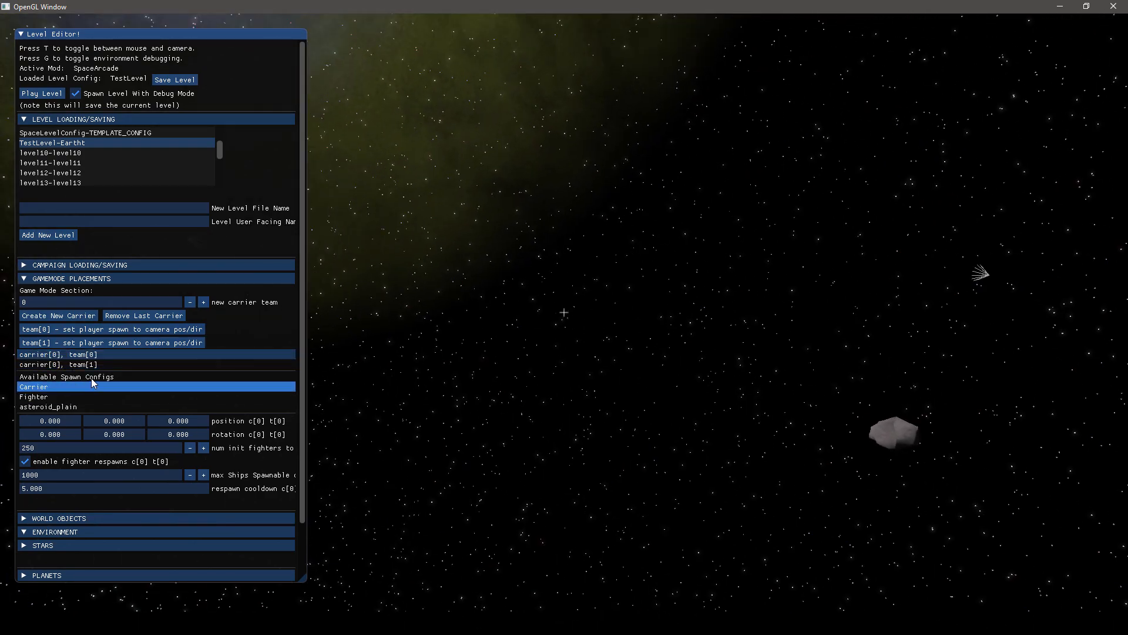
scroll(92, 383, down, 2)
key(t)
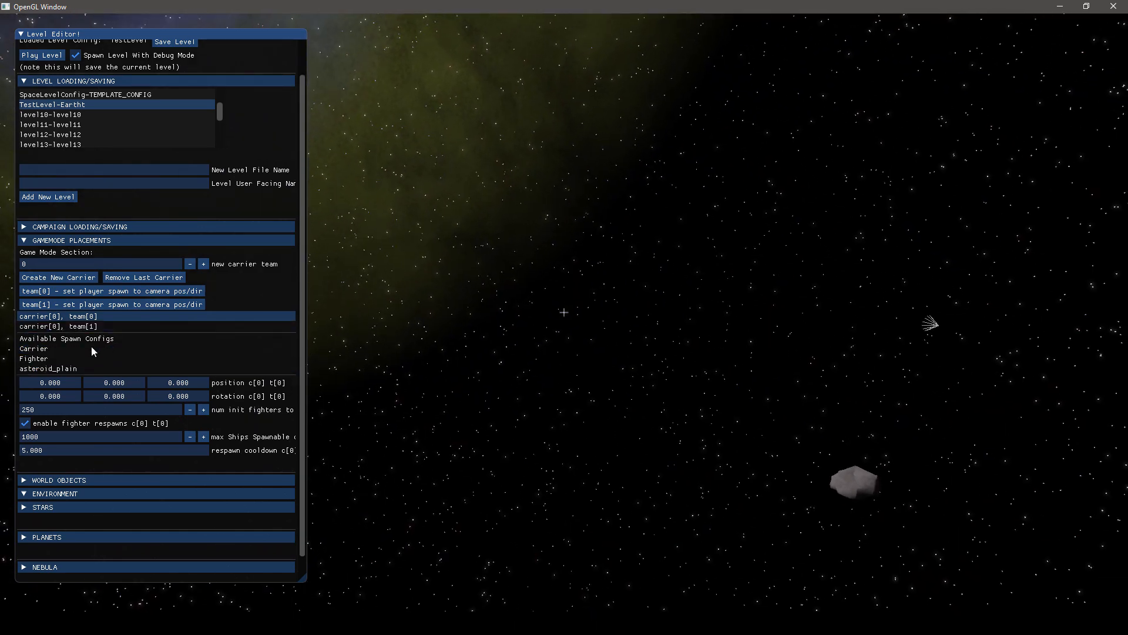
scroll(90, 347, down, 2)
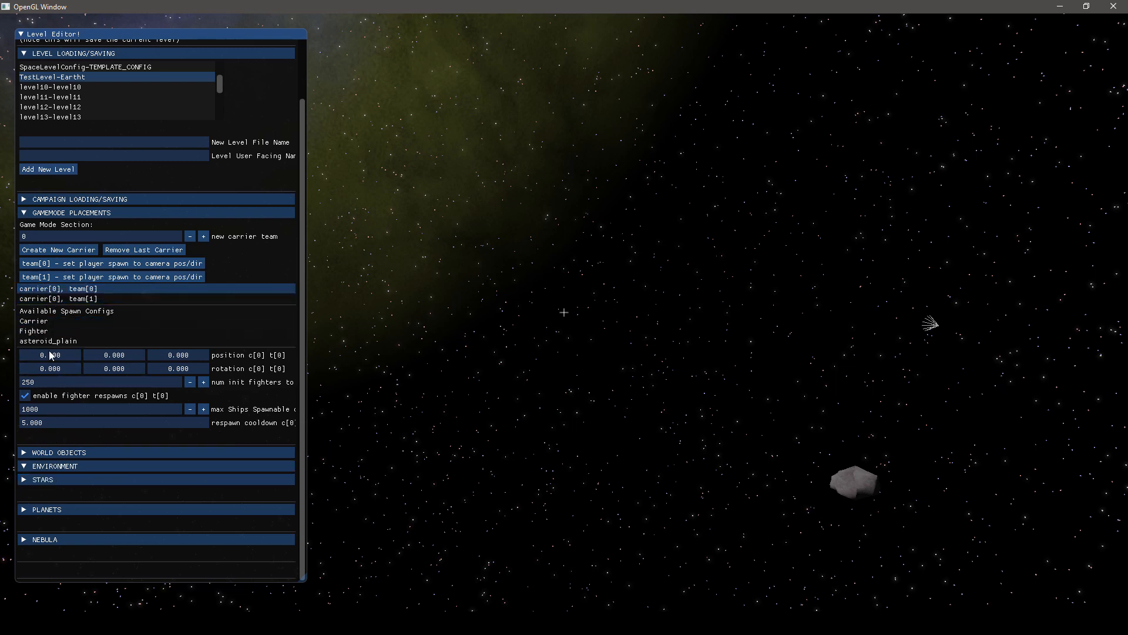
click(36, 323)
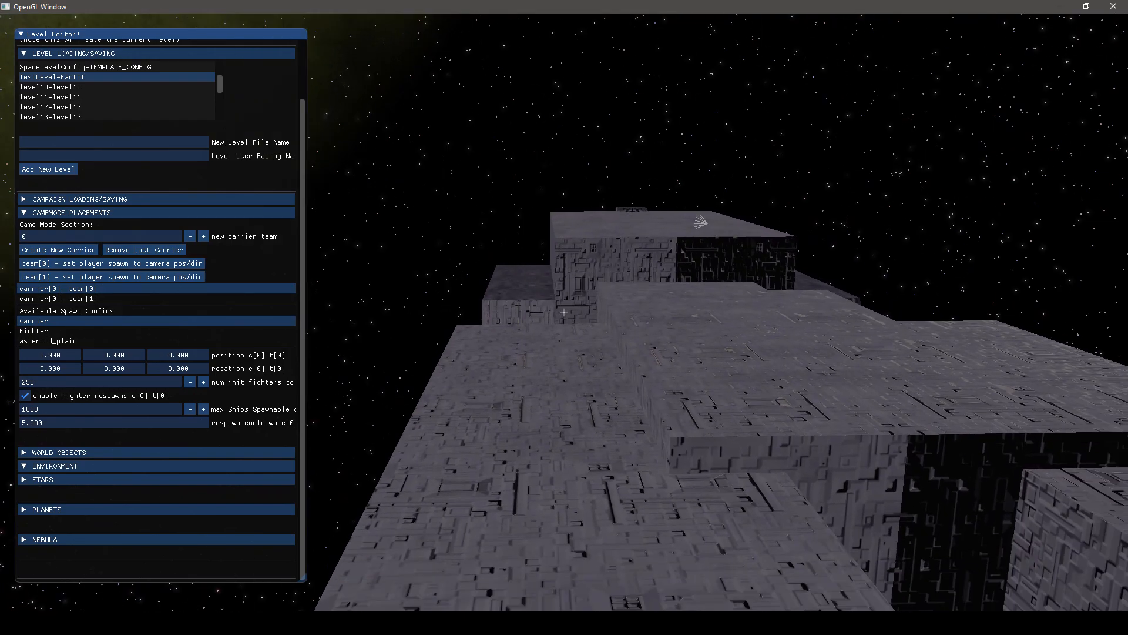
Move team 0's carrier to X position -107 and Y position 1, and check it from further away
key(s)
key(a)
key(Escape)
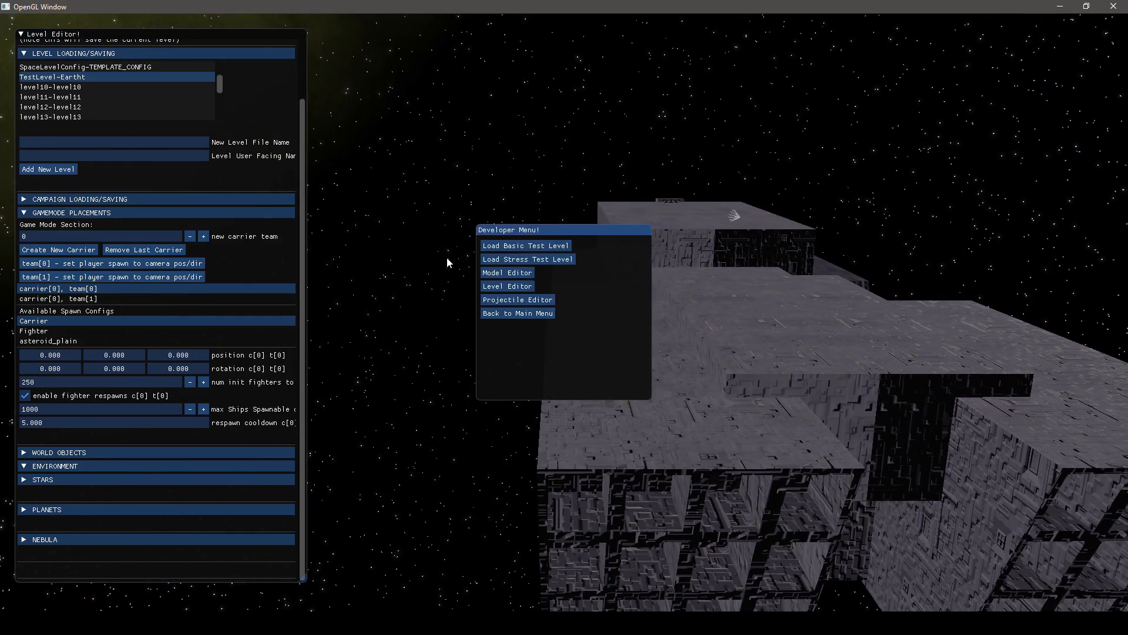
click(508, 286)
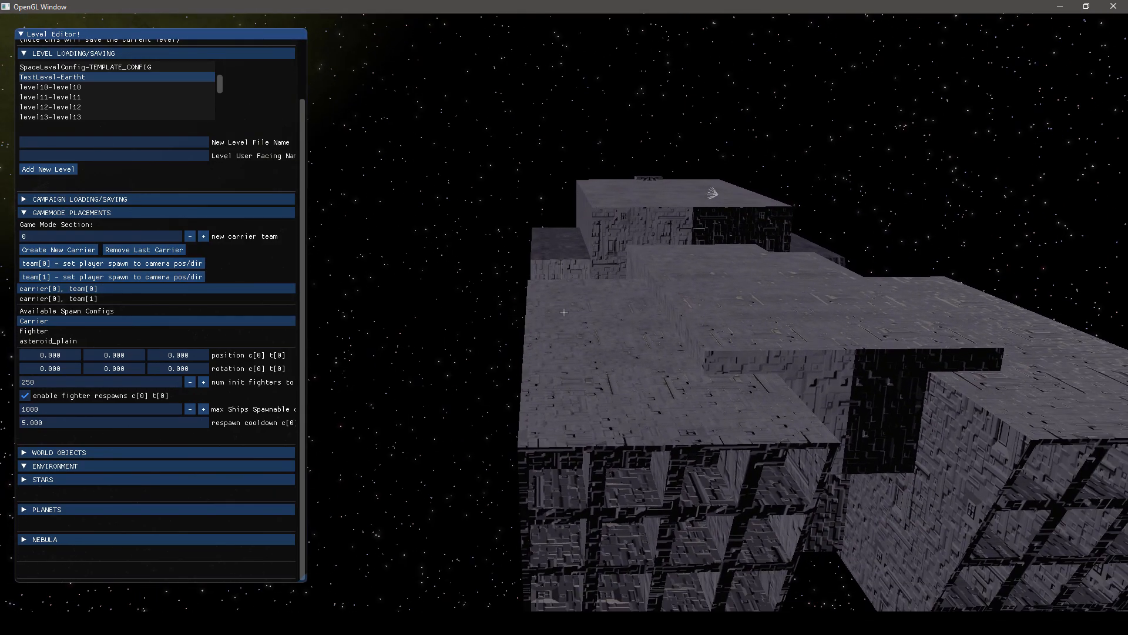
drag(116, 355, 3, 379)
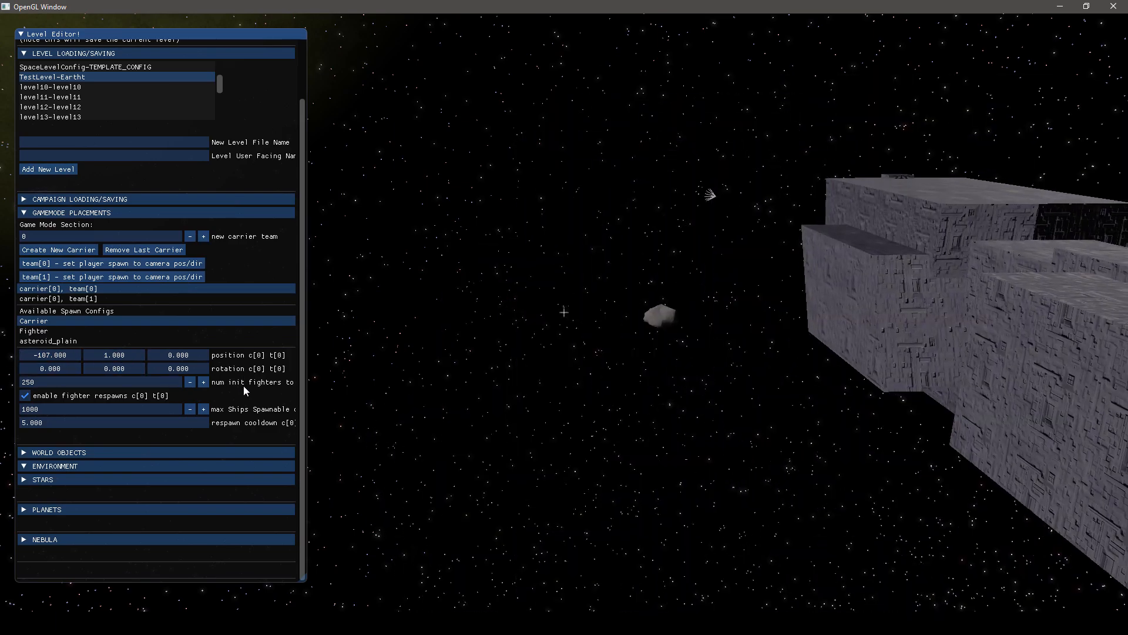
key(s)
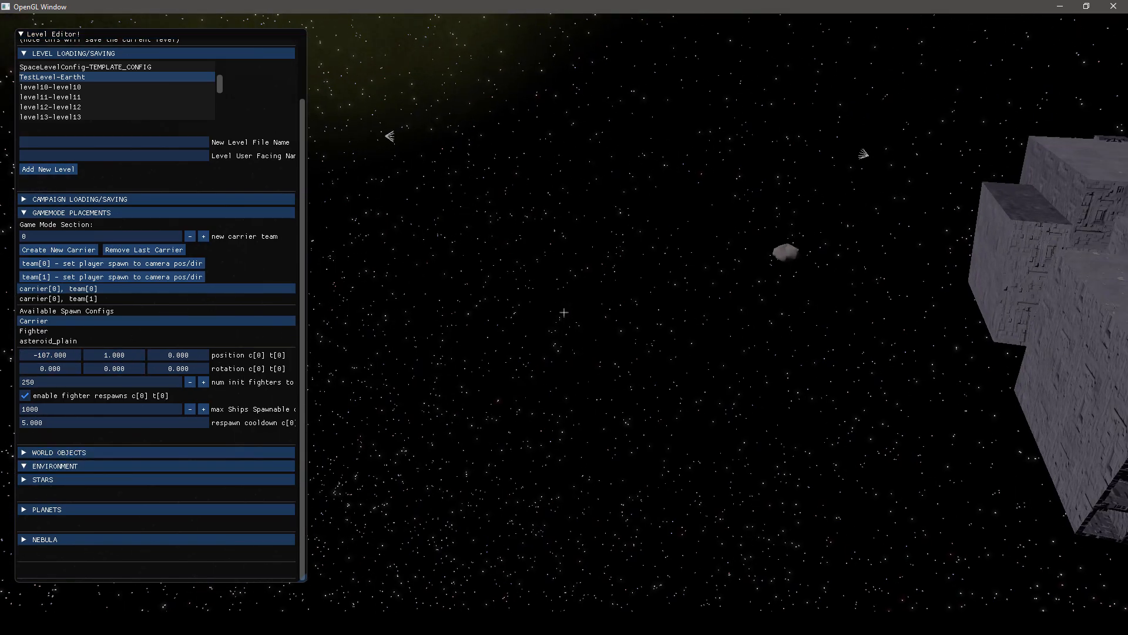
key(a)
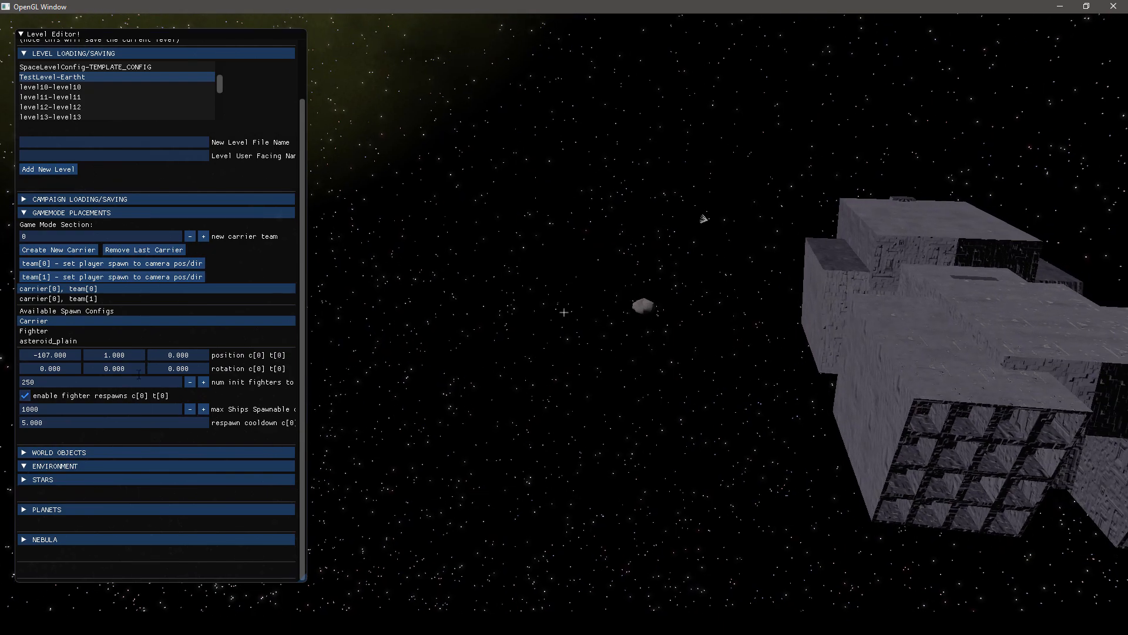
Set team 0's carrier Y rotation to 107, Y position to -6 and Z position to 181
drag(107, 370, 208, 351)
key(a)
key(w)
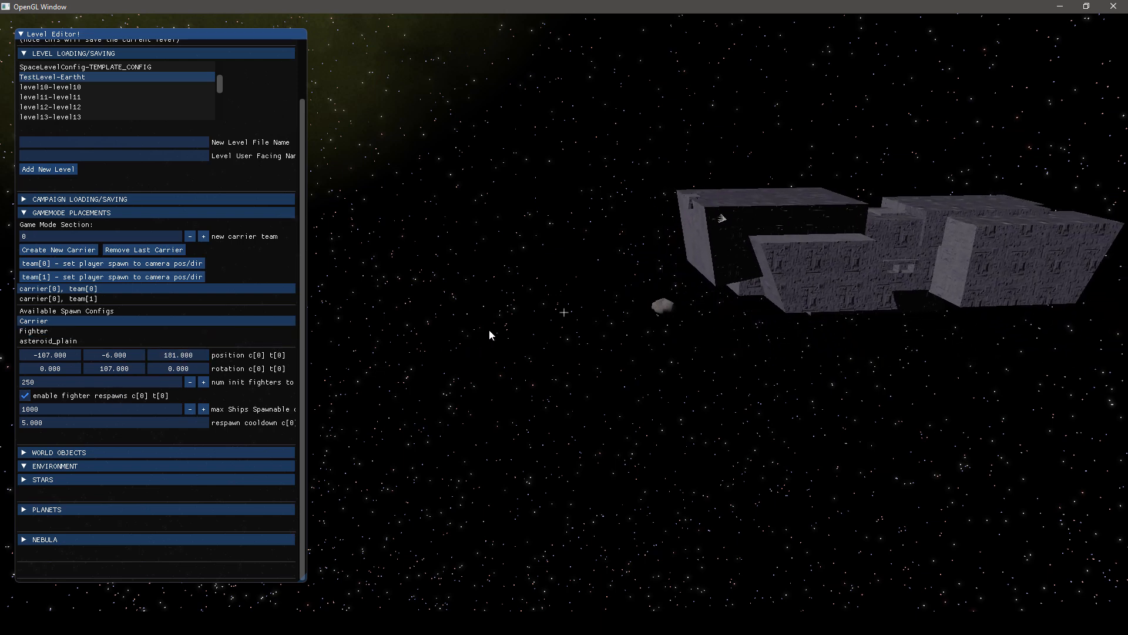
key(s)
key(d)
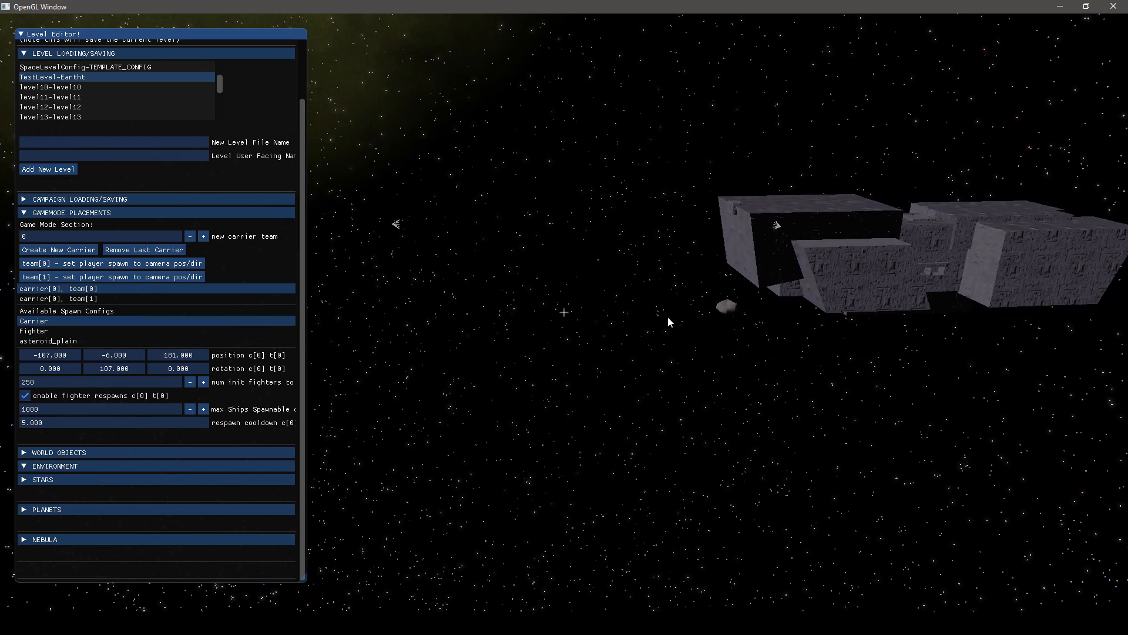
key(w)
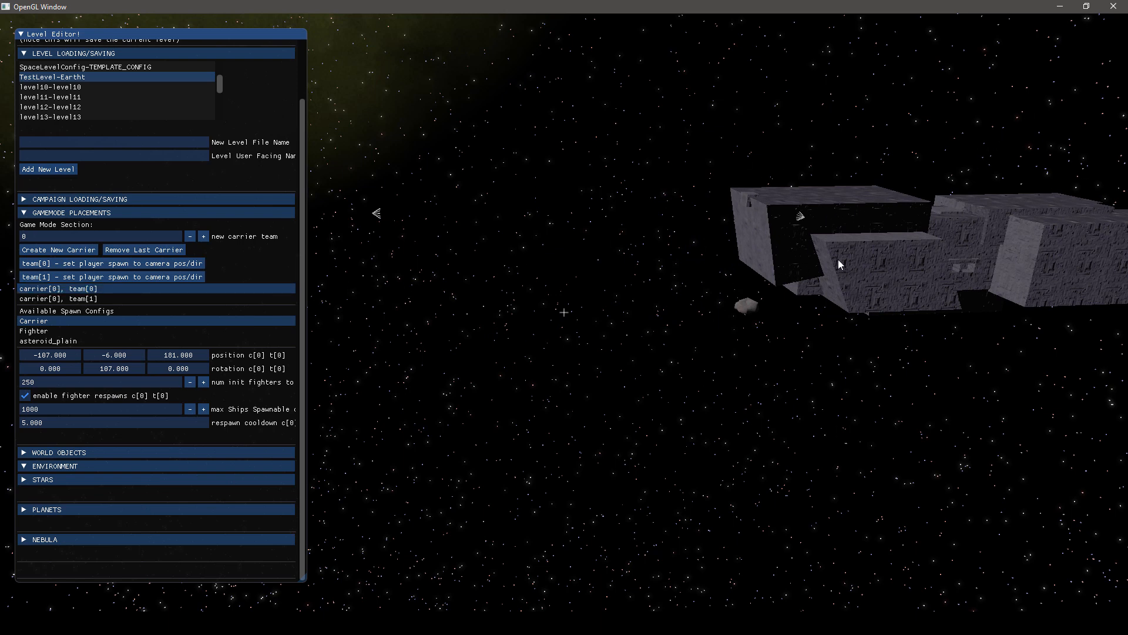
Assign the Carrier spawn config to team 1's carrier and set its Y position to 5 and Z position to -49
click(78, 299)
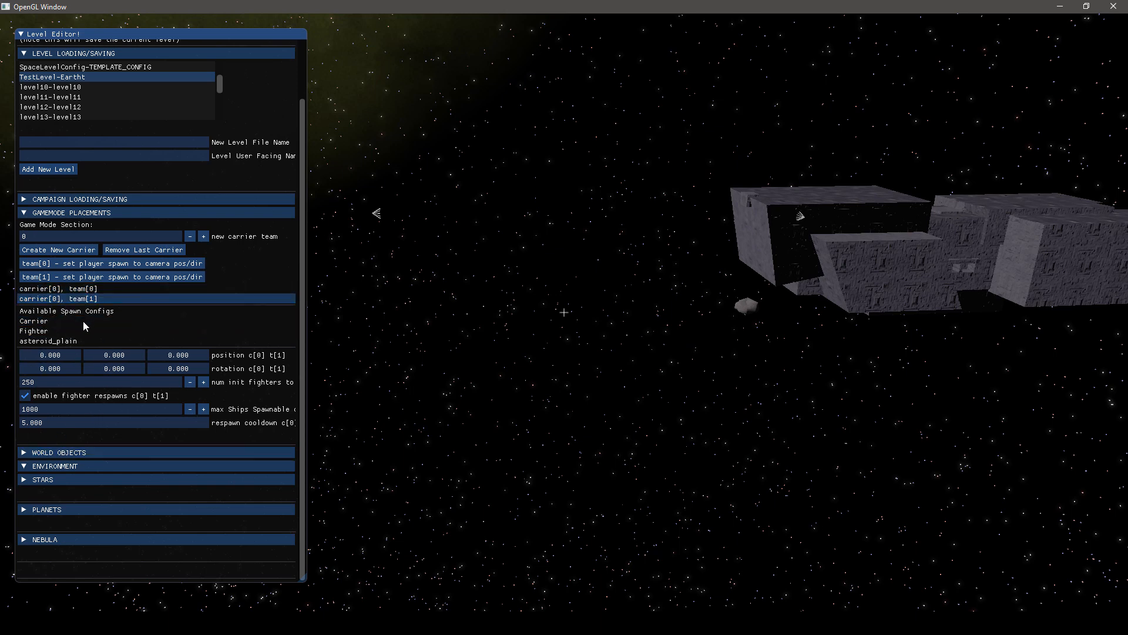
click(47, 322)
drag(128, 359, 170, 355)
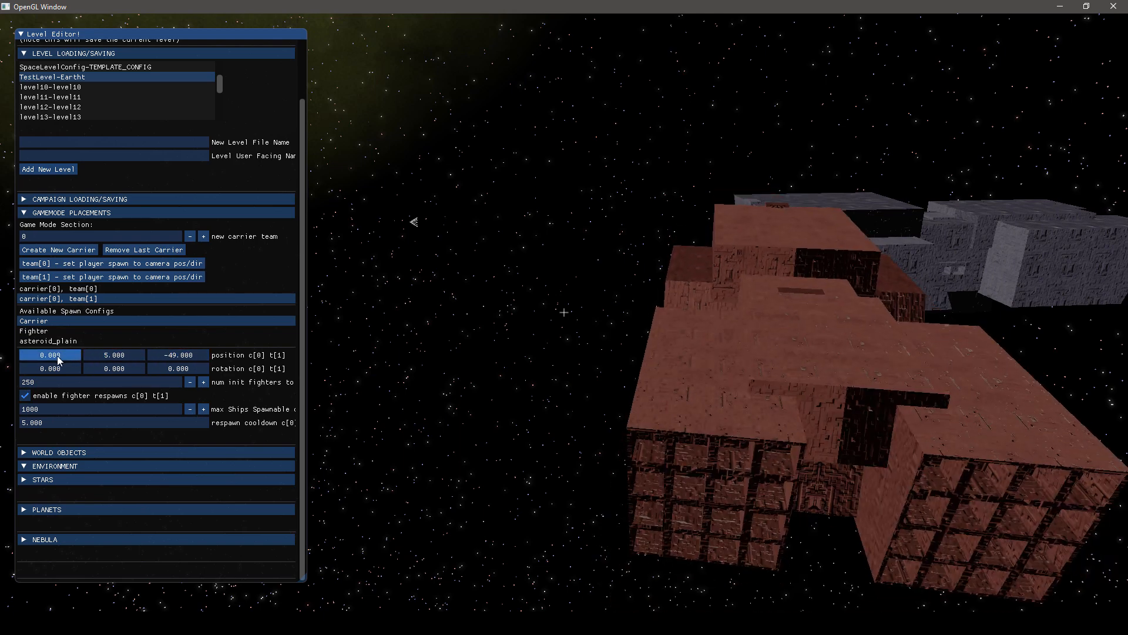
Move team 1's carrier to position 314, -4, -51 and set its Y rotation to -56
drag(58, 355, 95, 370)
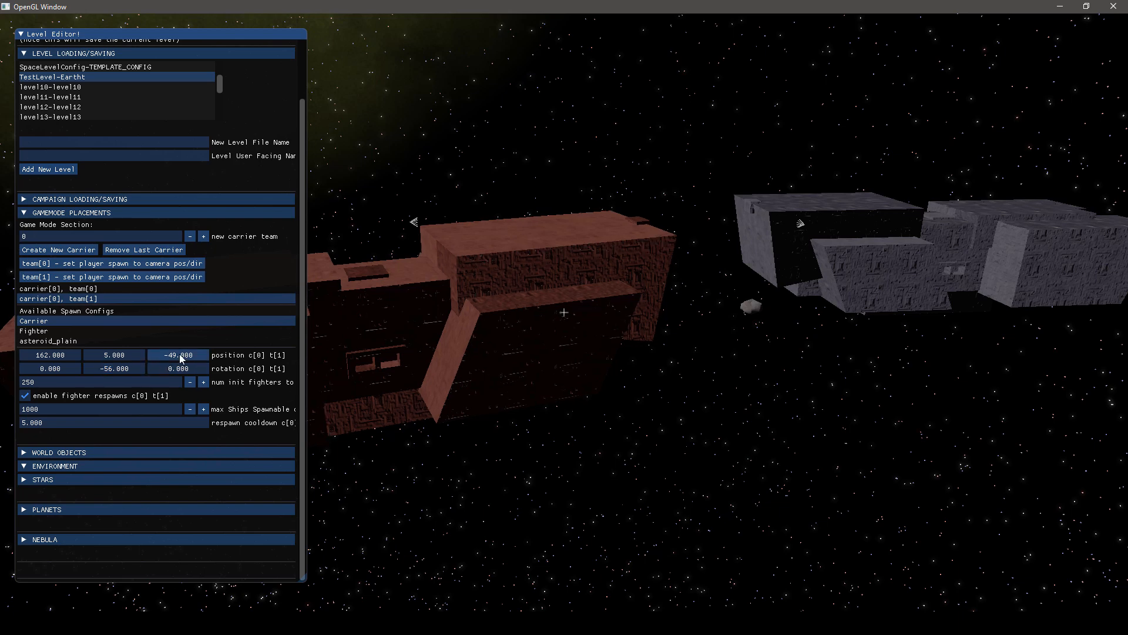
drag(178, 354, 152, 355)
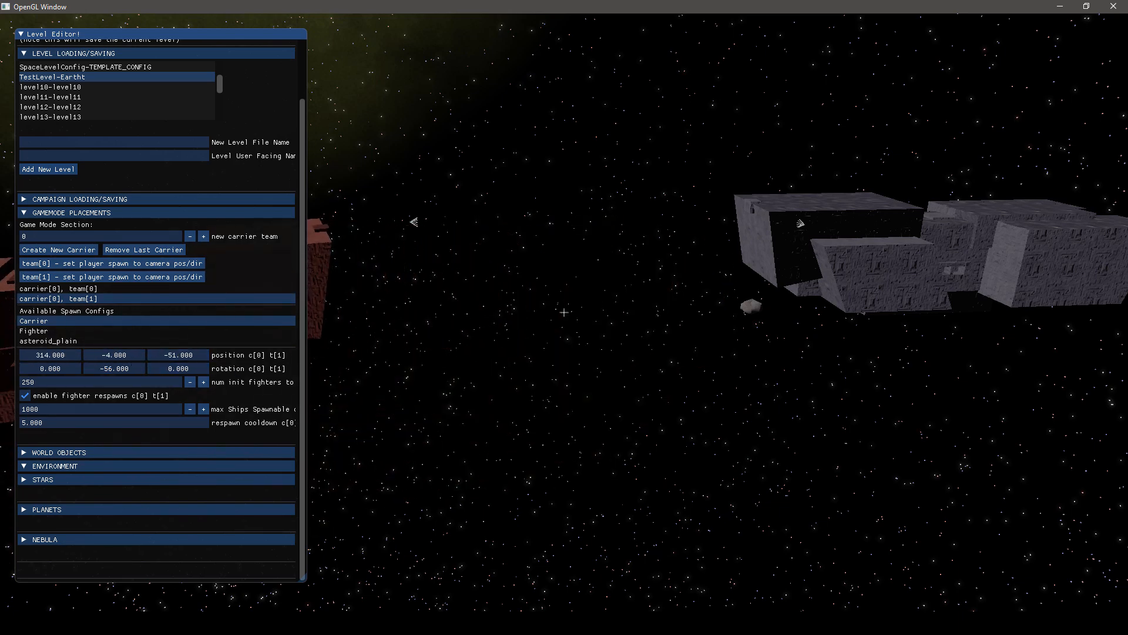
right_drag(153, 355, 530, 300)
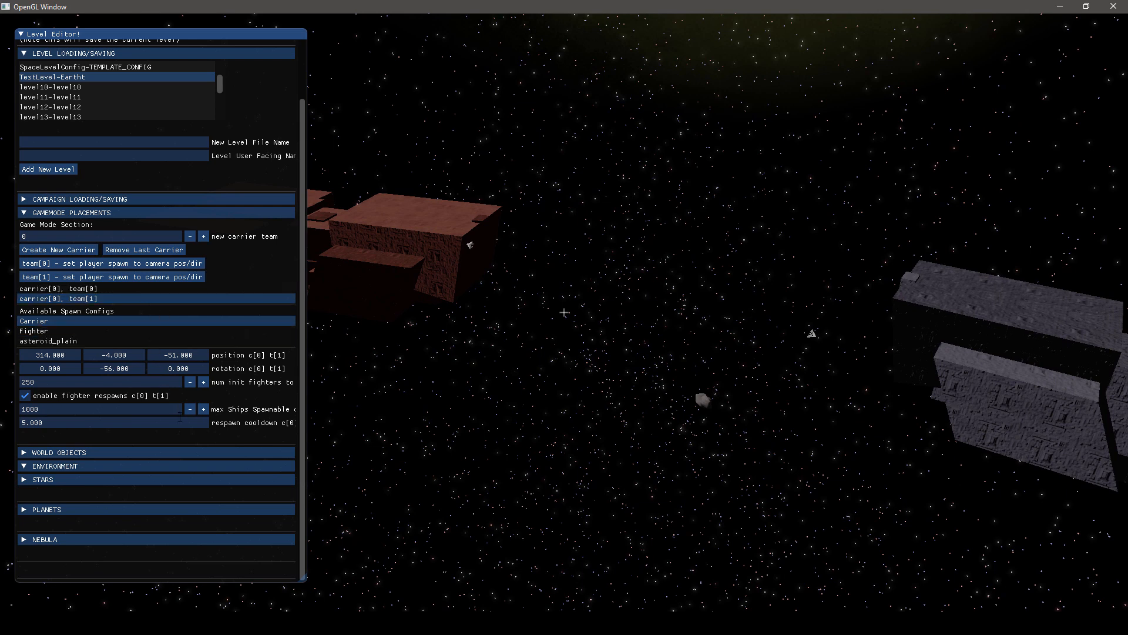
Load the existing levels level6, level8 and level11 in turn to examine their carrier placements and environments
scroll(88, 376, up, 1)
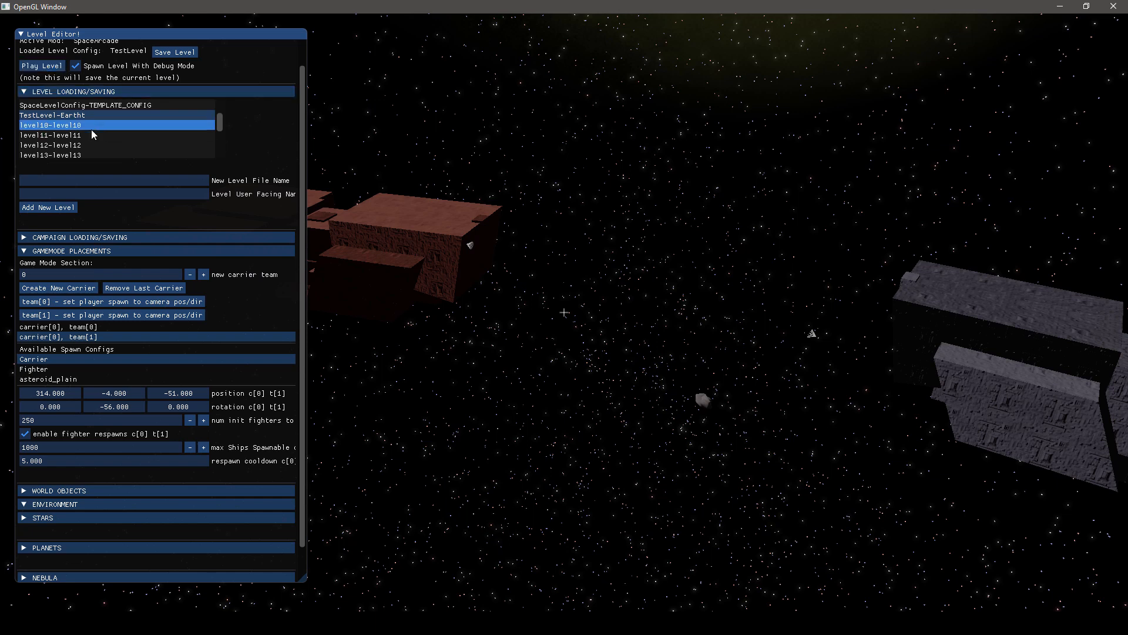
scroll(94, 114, down, 3)
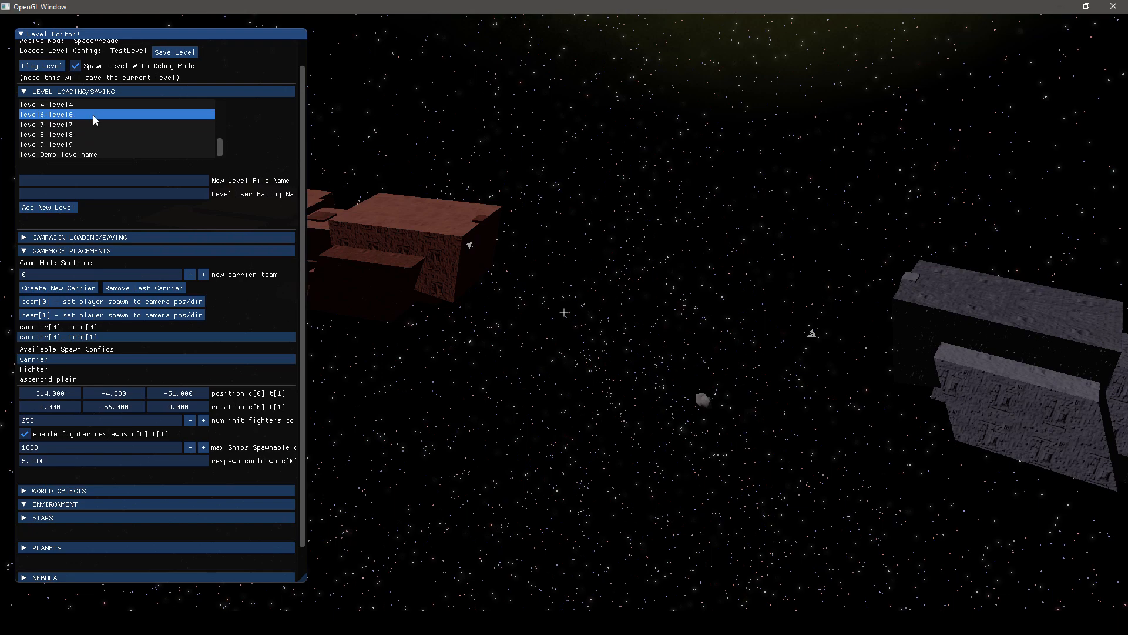
click(78, 115)
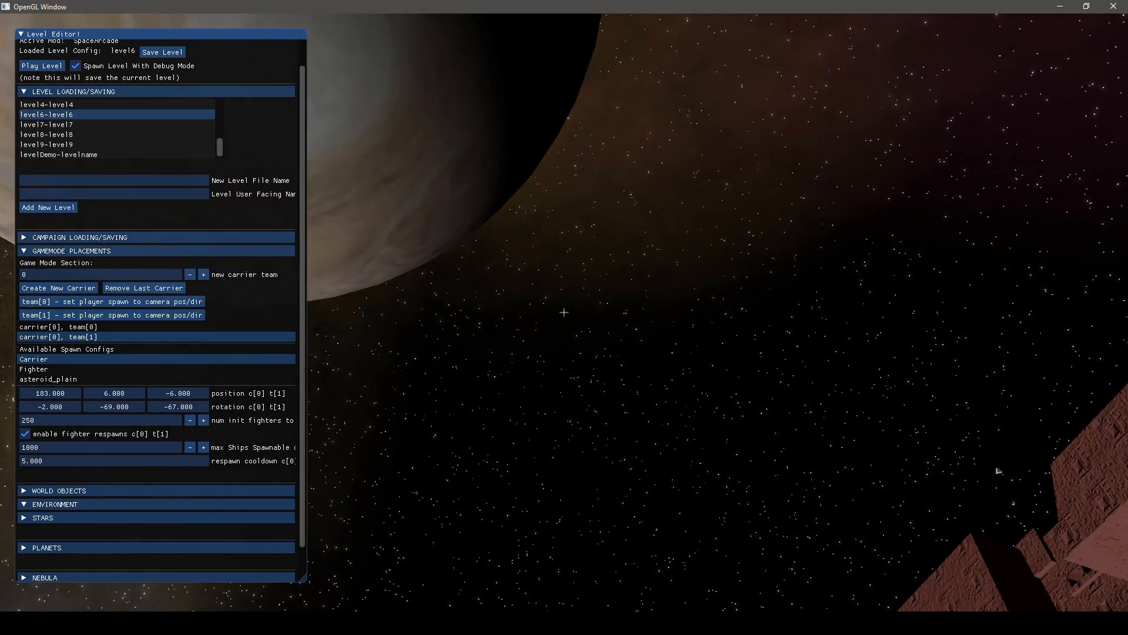
mouse_move(266, 147)
right_down()
mouse_move(200, 100)
mouse_move(211, 117)
mouse_move(305, 117)
mouse_move(266, 147)
right_up()
click(127, 134)
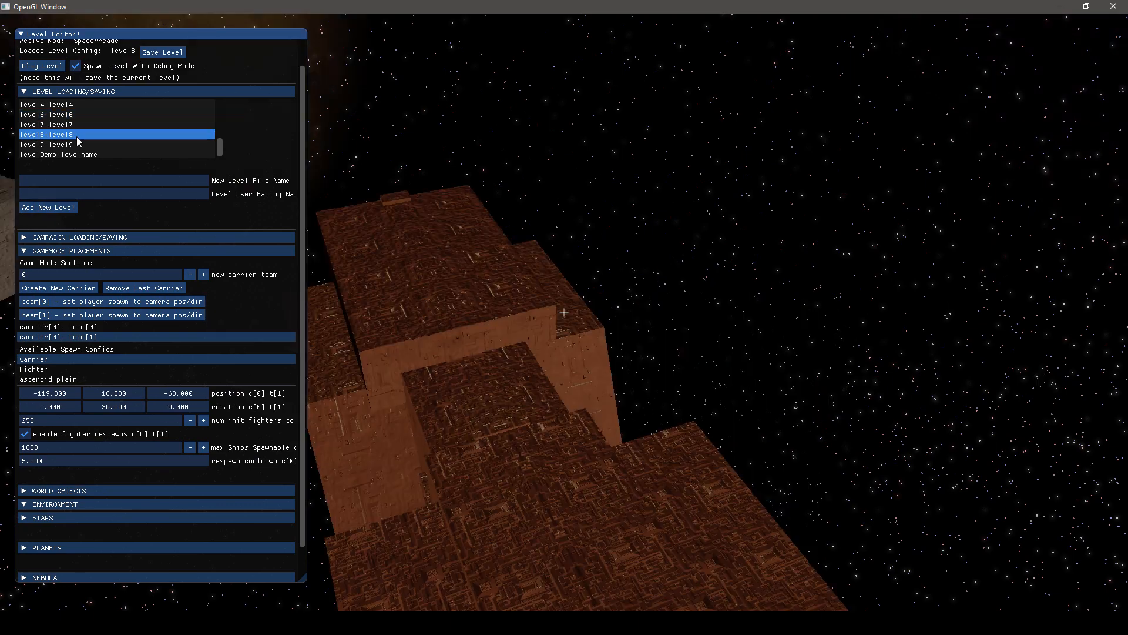
scroll(106, 138, up, 1)
scroll(92, 126, up, 2)
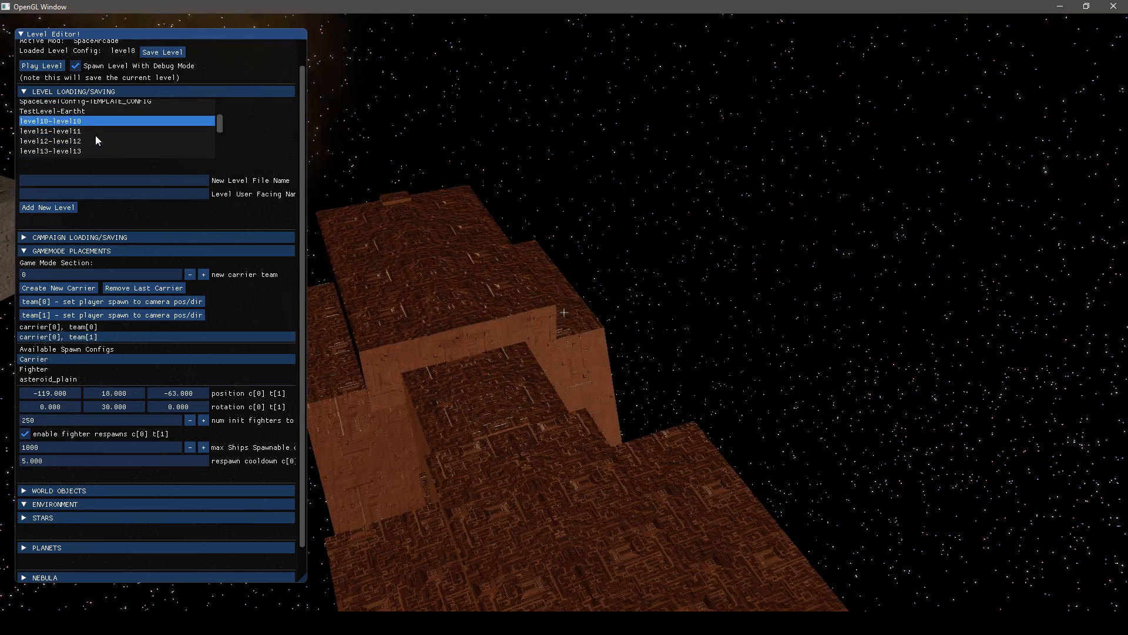
click(91, 132)
right_drag(564, 313, 274, 157)
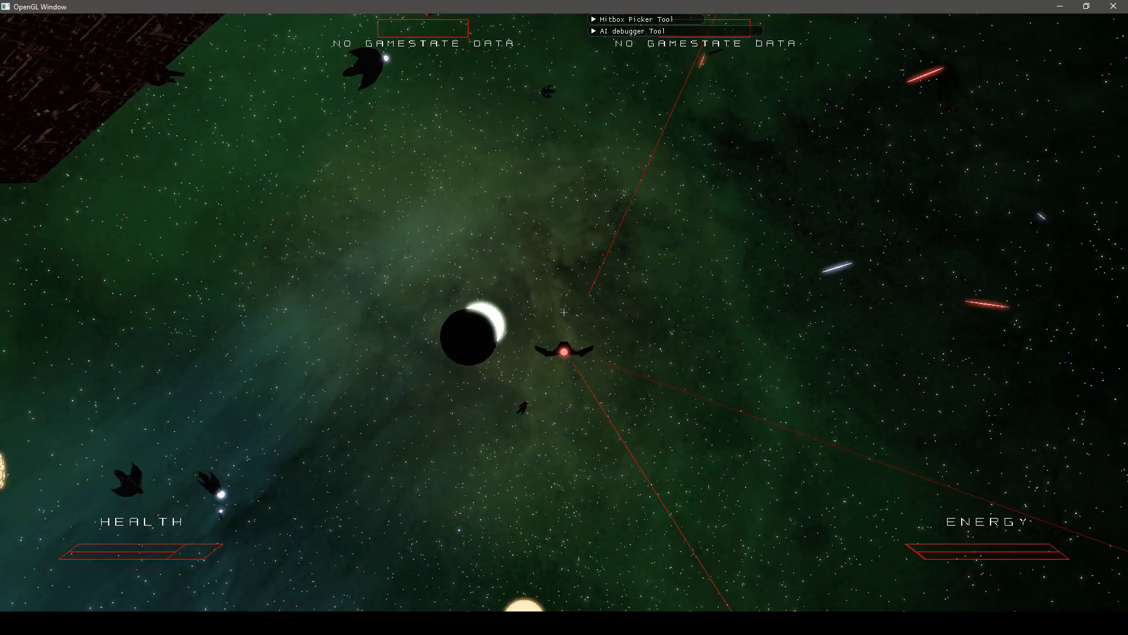
Leave the level being played and close the game window
key(Escape)
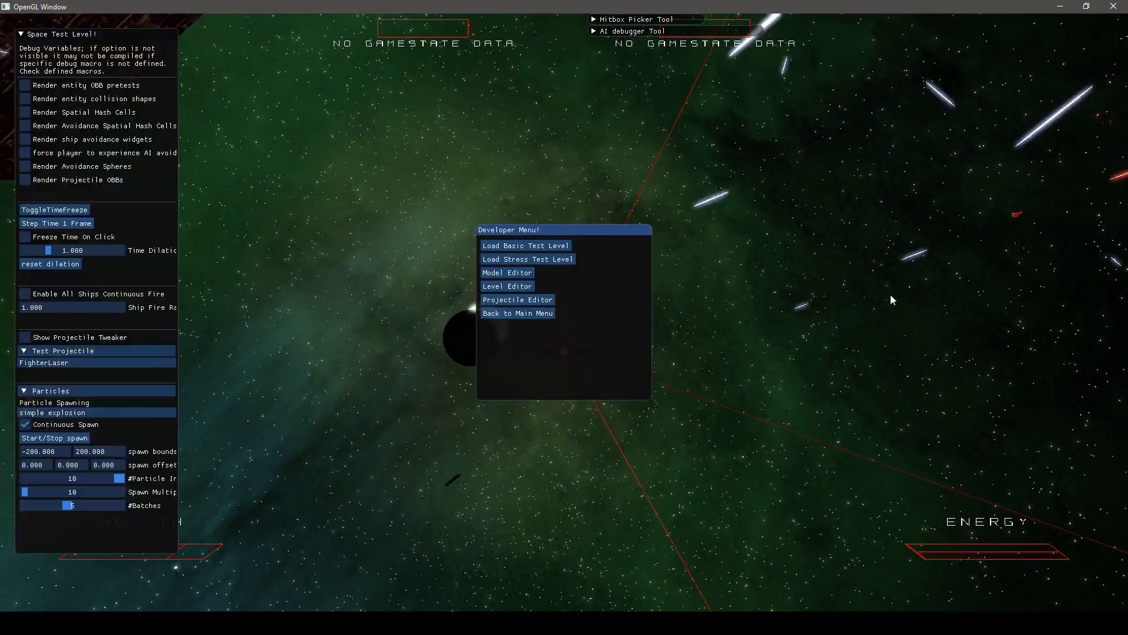
click(1115, 7)
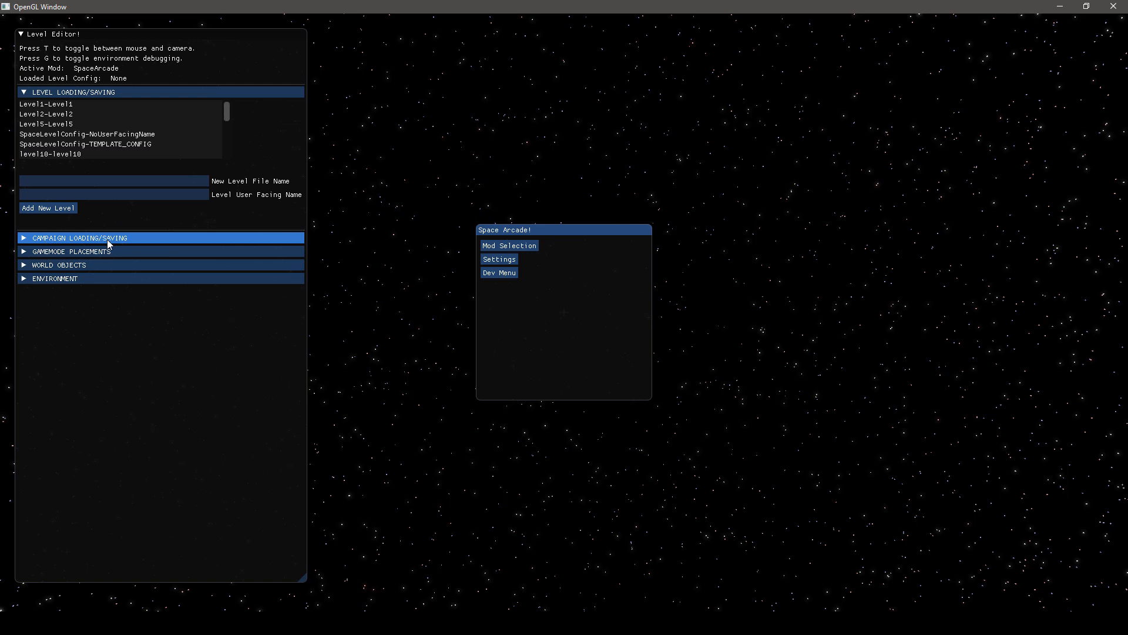
Select Campaign [0] in the campaign settings, review its level and path options, and show the campaign widget
click(25, 241)
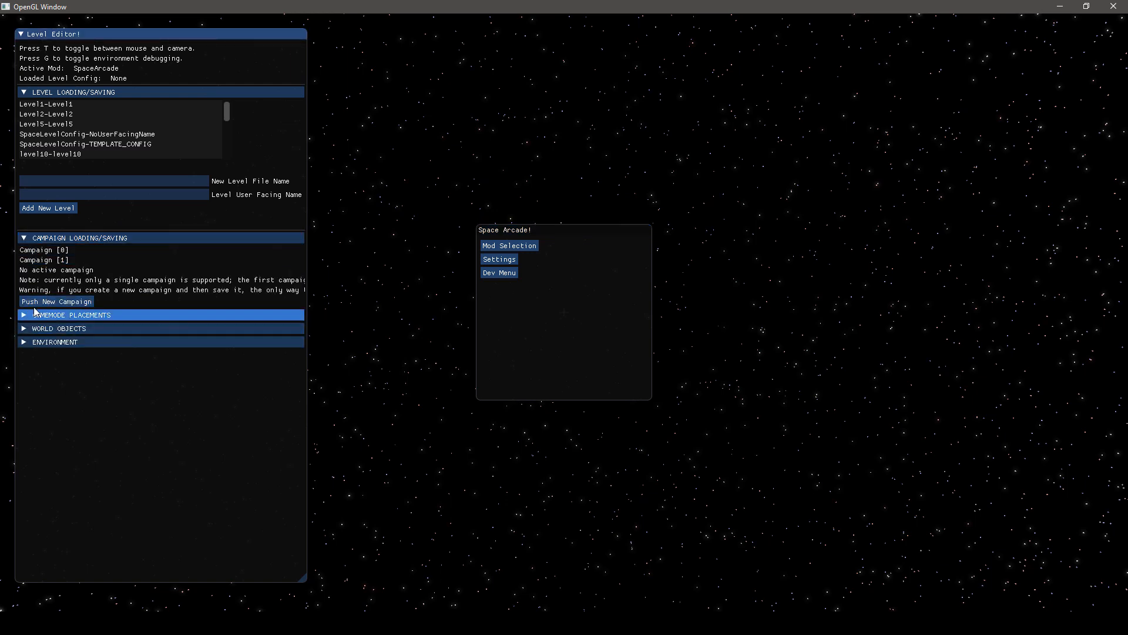
click(53, 252)
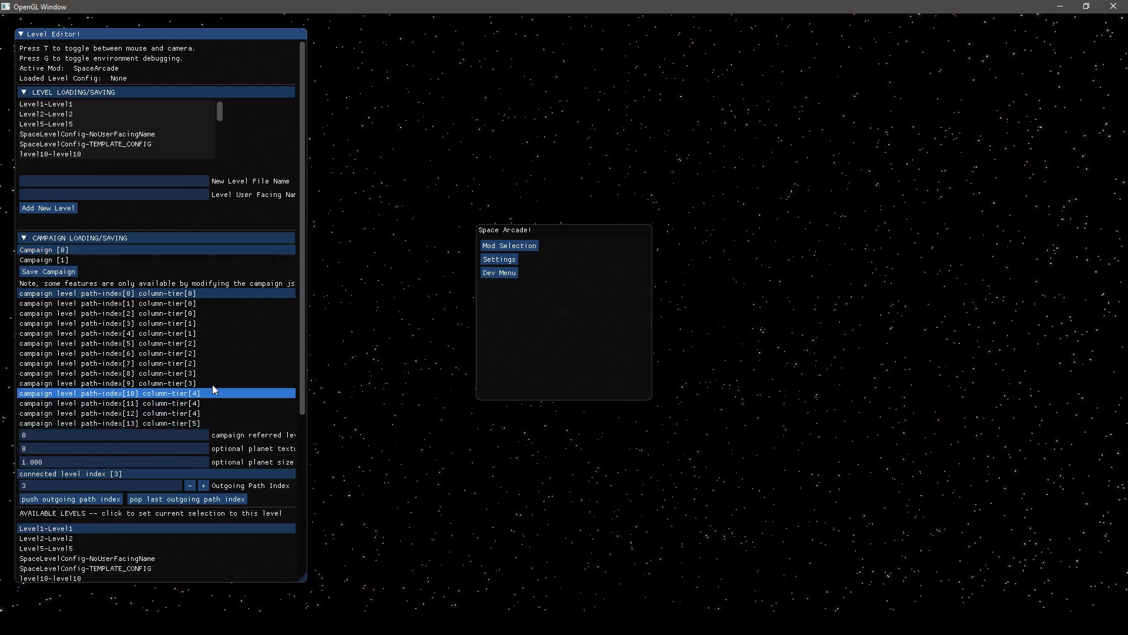
scroll(213, 385, down, 1)
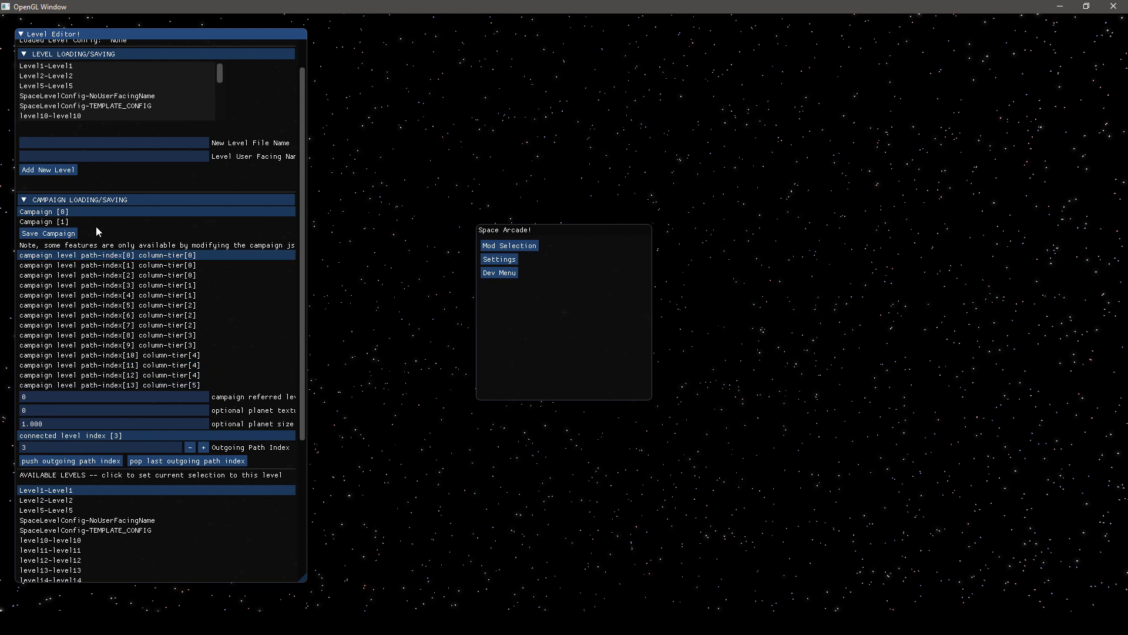
scroll(147, 371, down, 1)
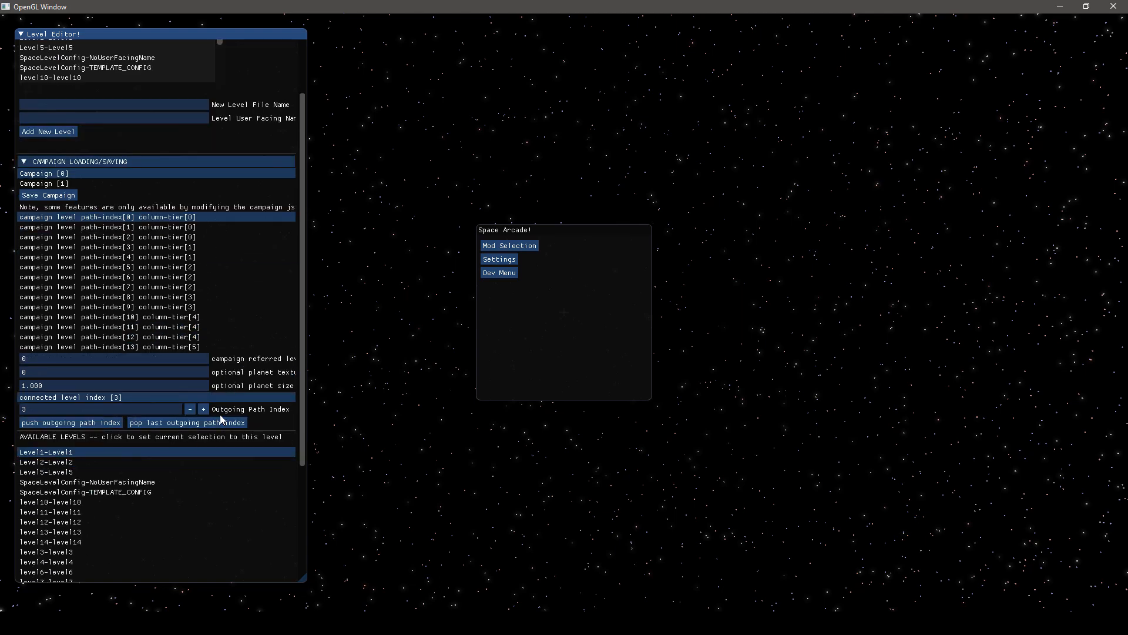
scroll(218, 415, down, 2)
scroll(75, 359, down, 3)
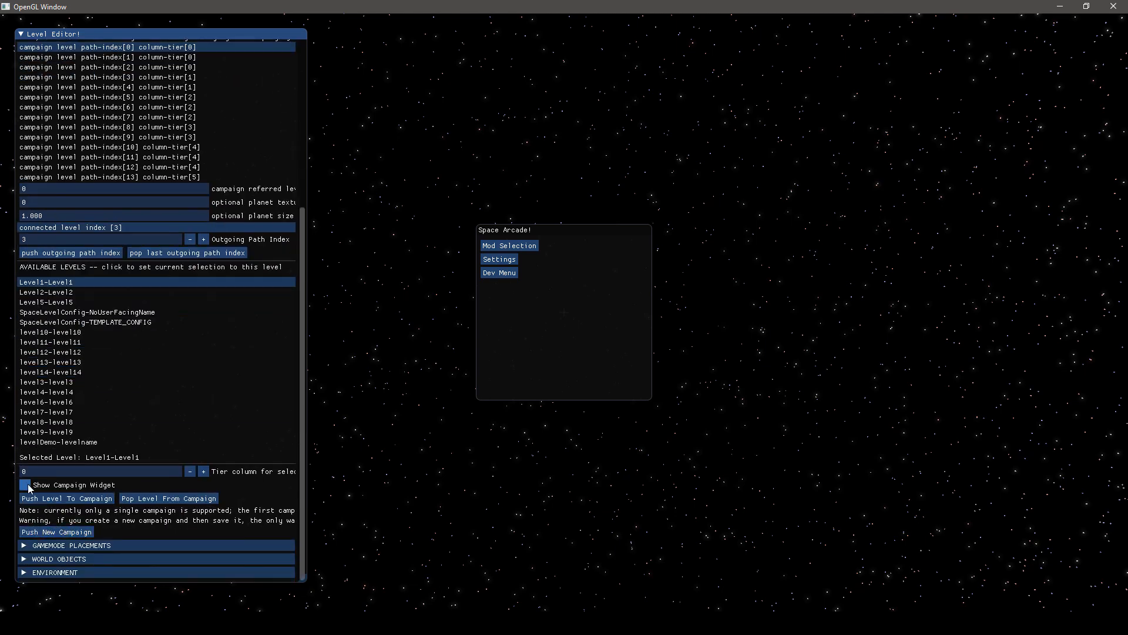
click(25, 485)
click(735, 349)
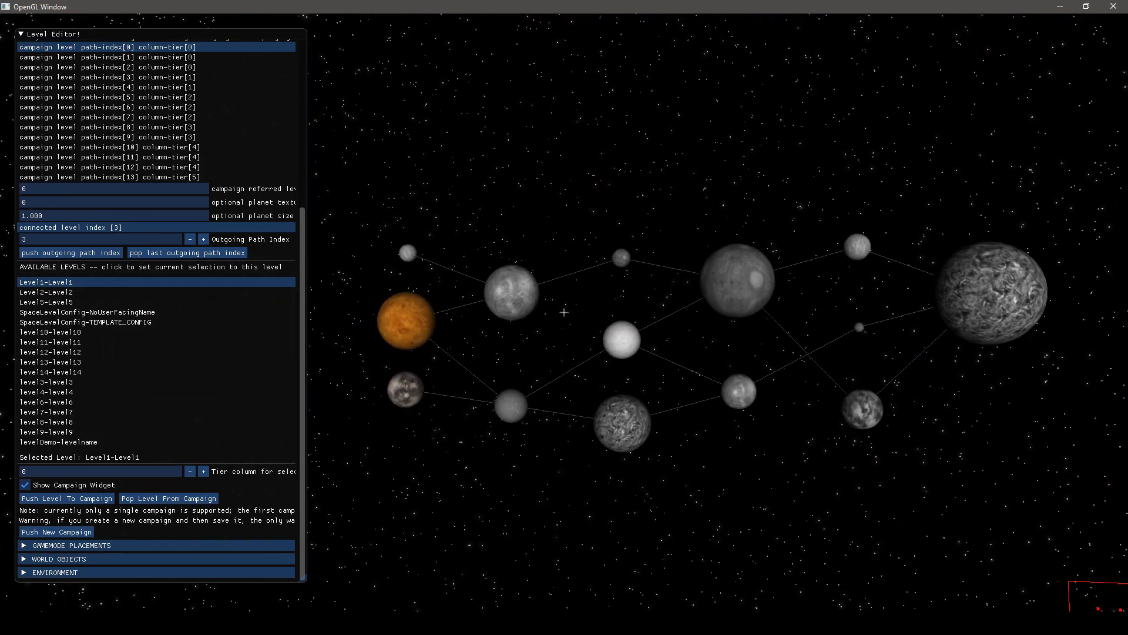
Run the console command unlock_and_complete_all_levels_in_campaign and refresh the campaign widget
key(grave)
text(u)
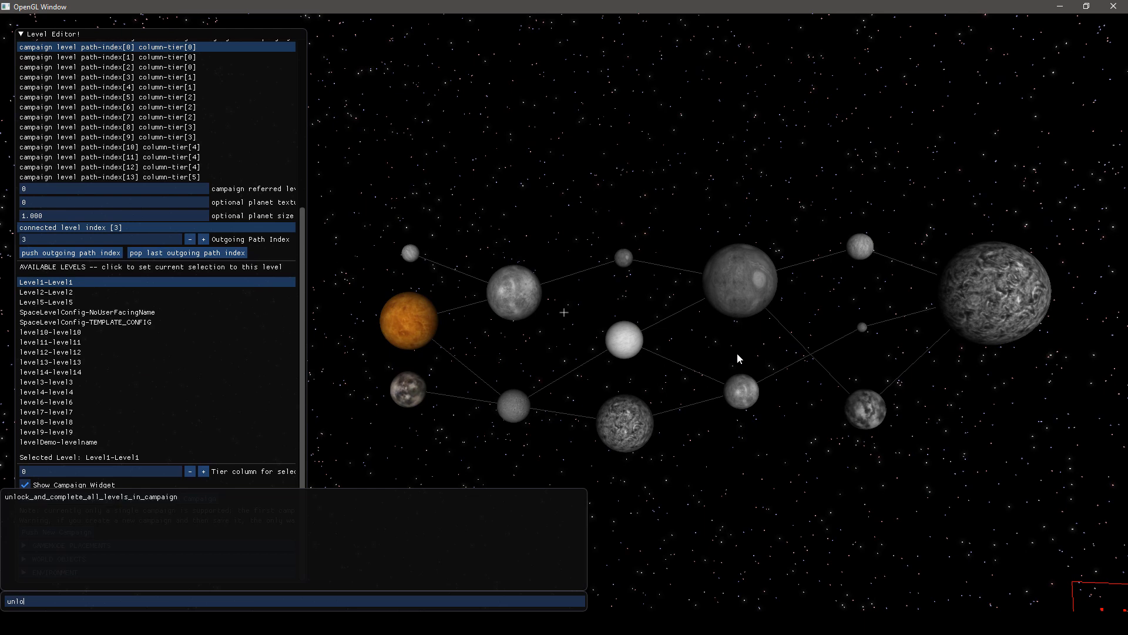
text(nlo)
click(100, 496)
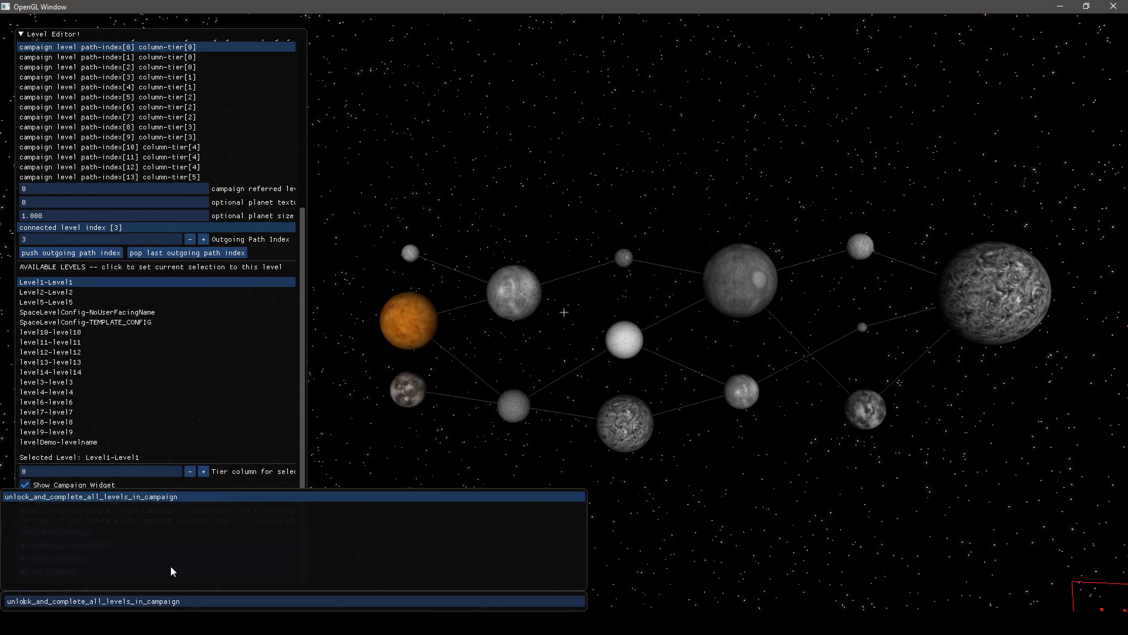
key(Return)
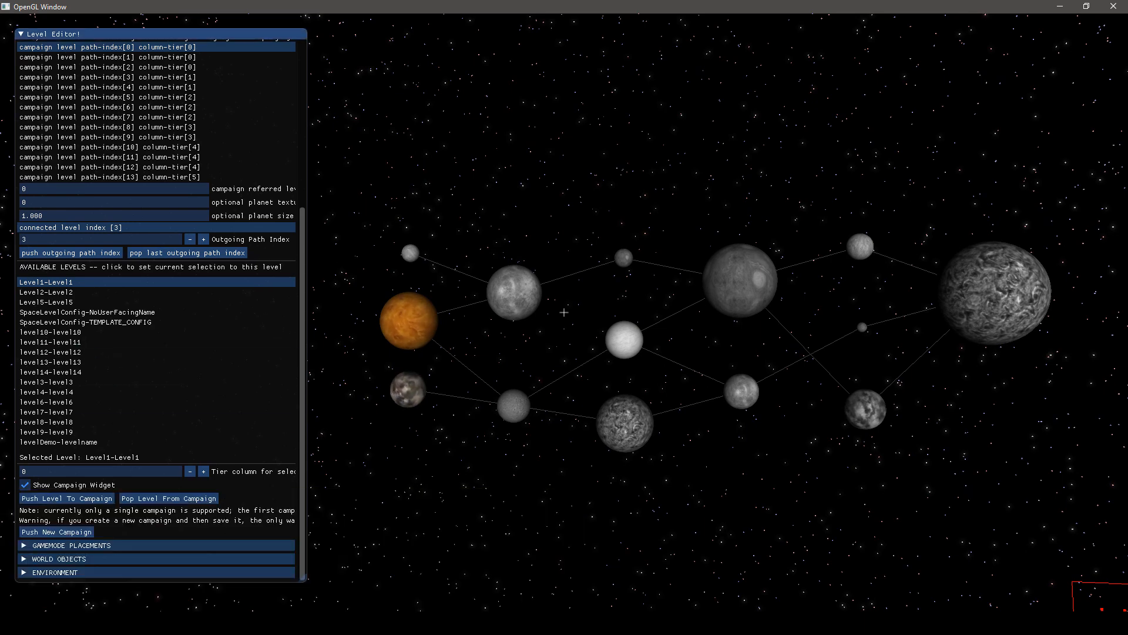
key(Escape)
click(28, 493)
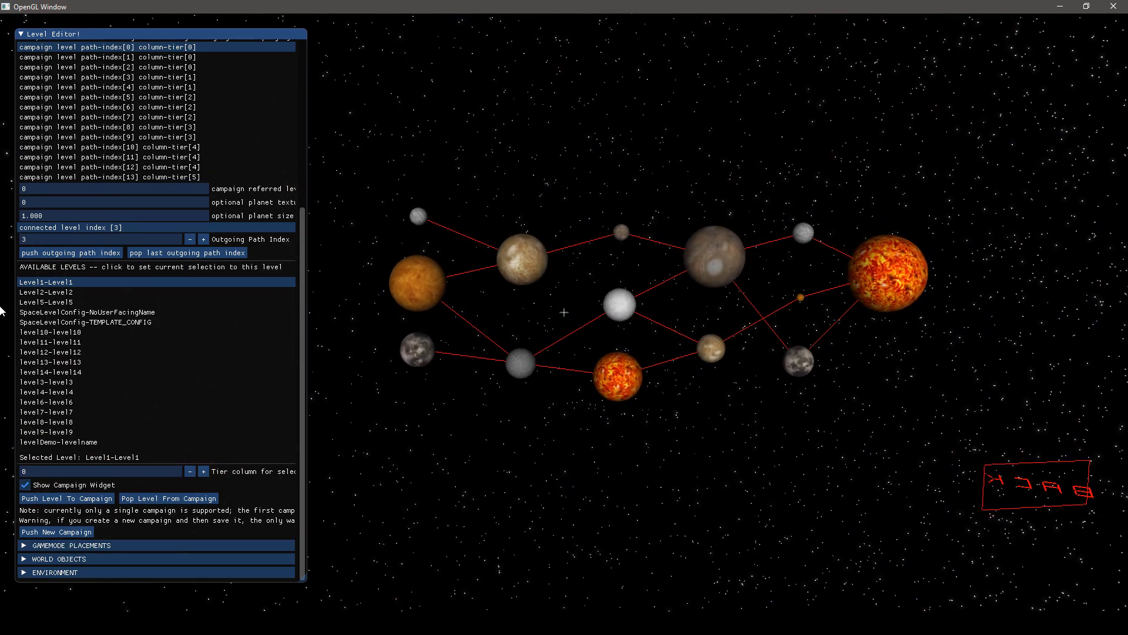
Select the upper second-column planet on the campaign map and examine the path and level settings of path-index[3] and path-index[5]
scroll(153, 176, up, 3)
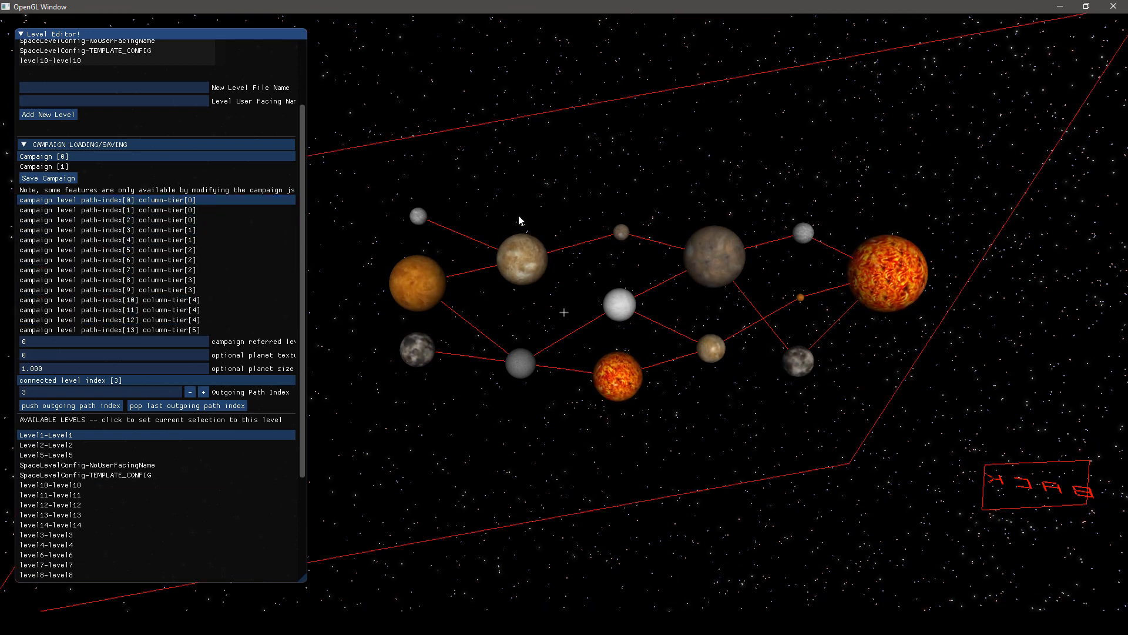
click(530, 264)
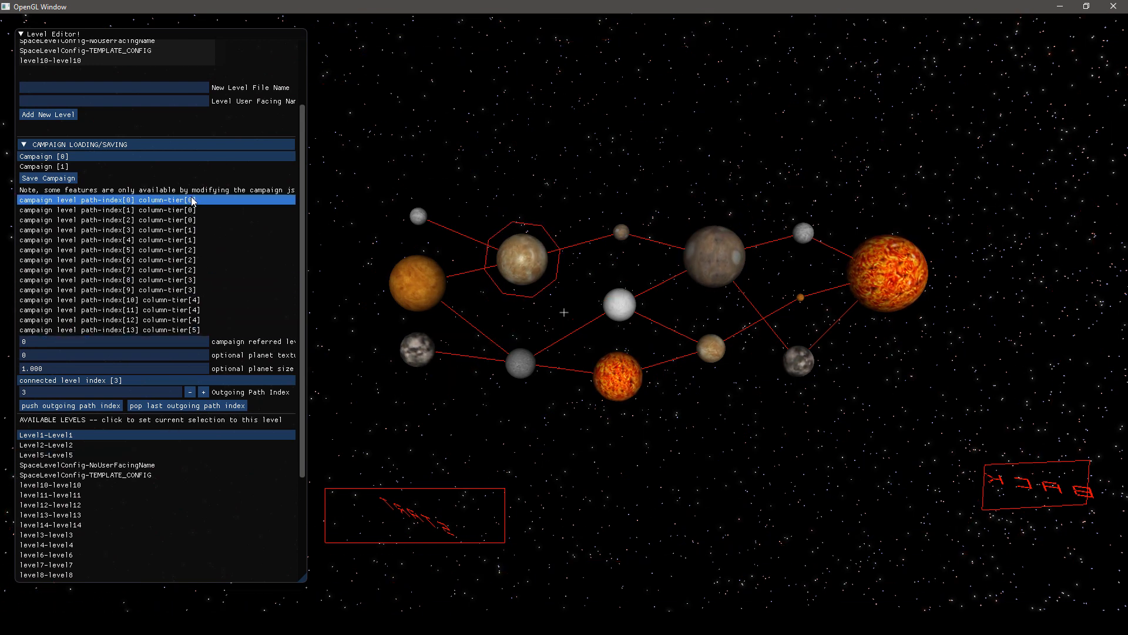
click(178, 230)
click(167, 250)
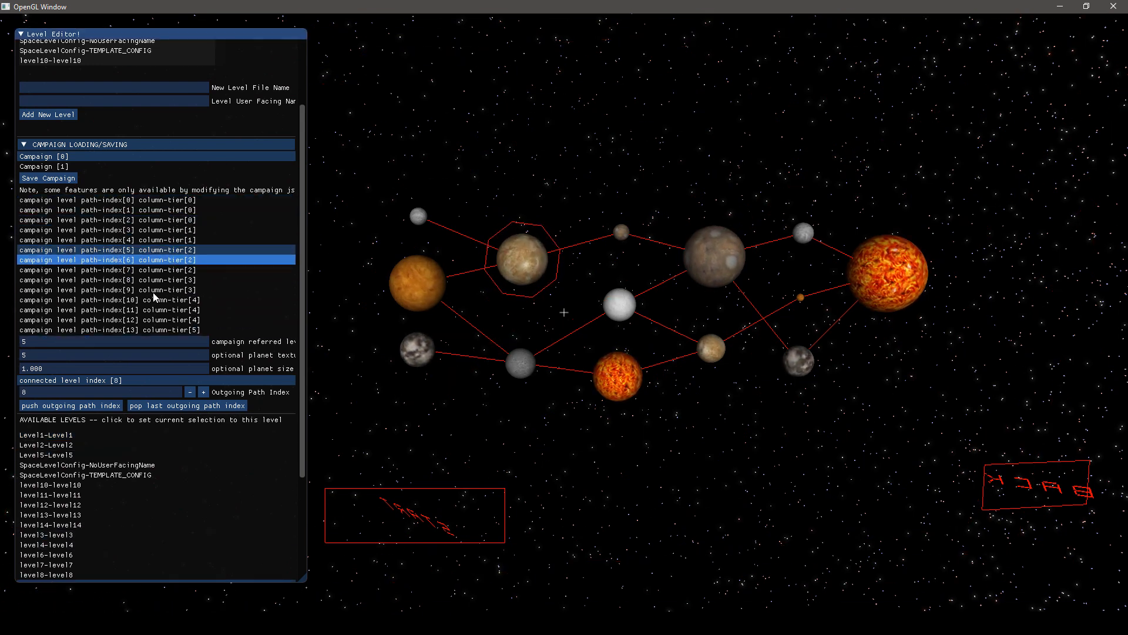
scroll(142, 372, down, 3)
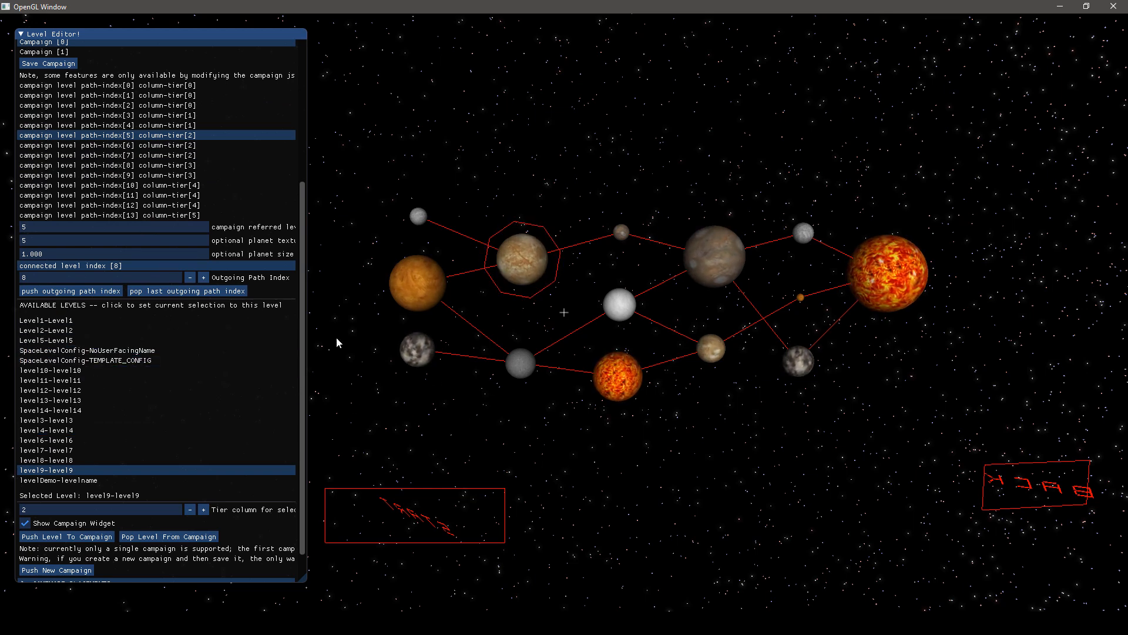
Select the small first-column planet on the campaign map and examine path-index[0]'s referred level, outgoing path, tier and available level options
click(423, 219)
scroll(159, 177, up, 2)
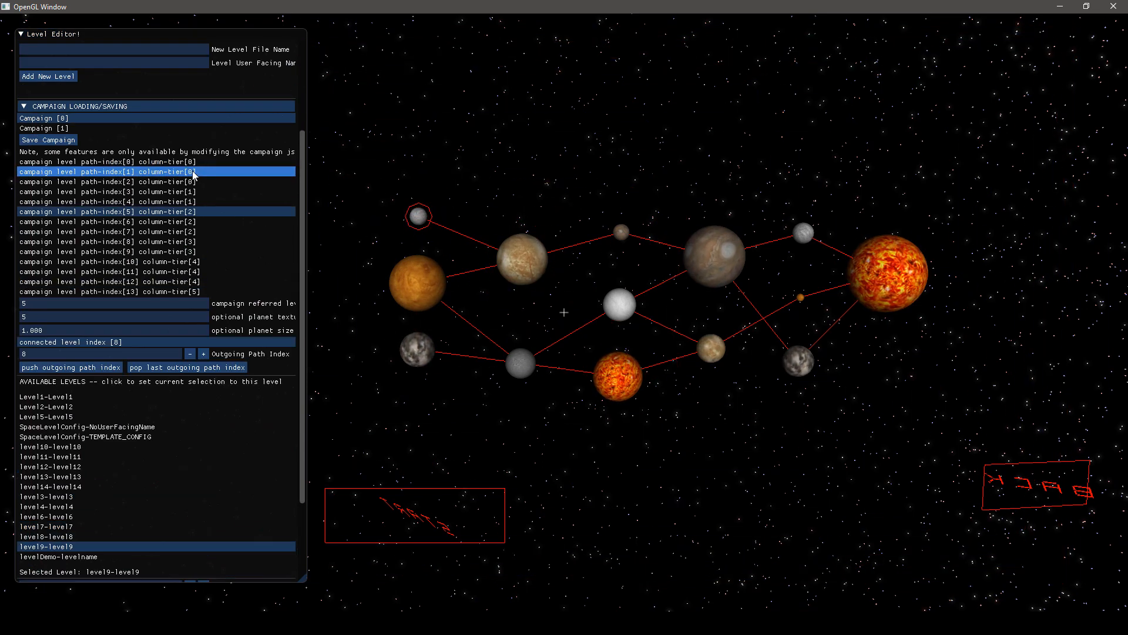
click(141, 162)
scroll(235, 329, down, 2)
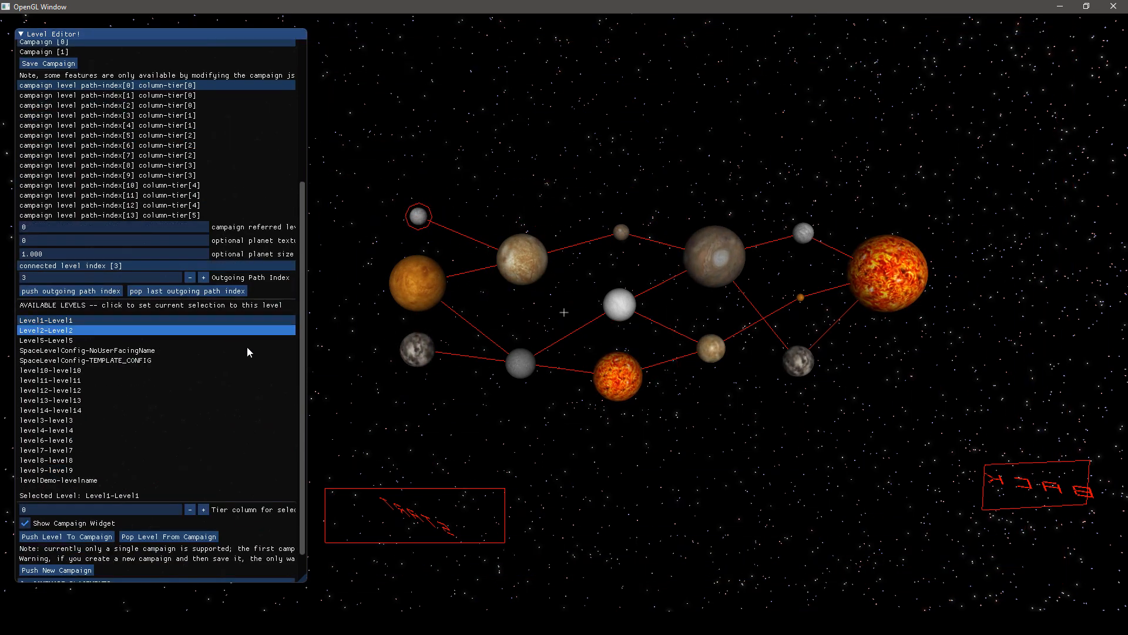
scroll(88, 353, down, 1)
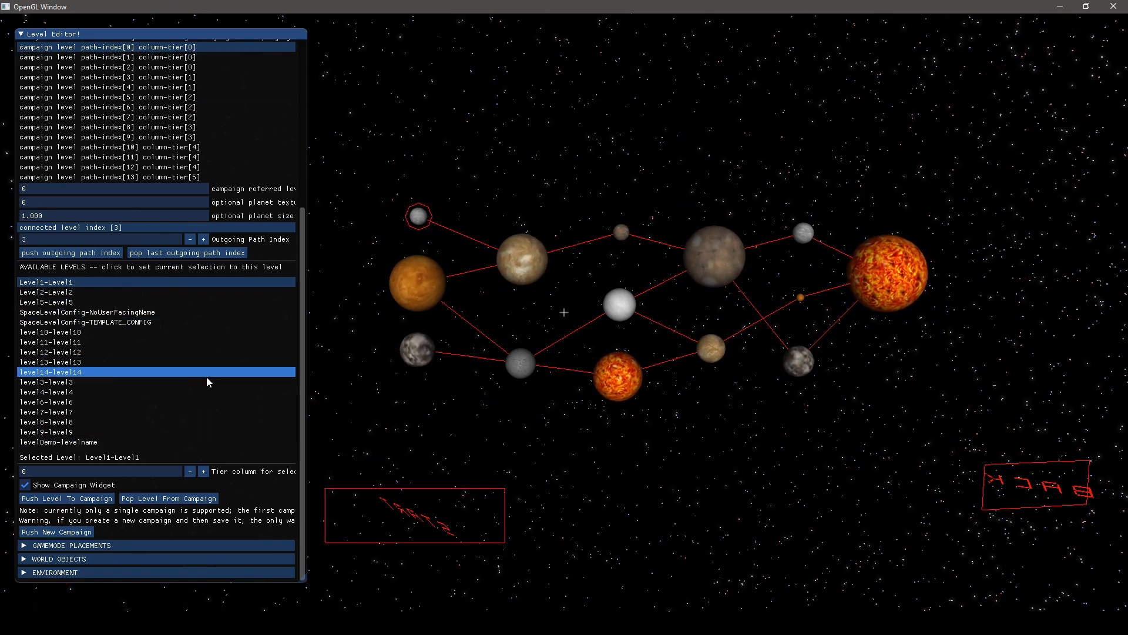
scroll(207, 376, up, 5)
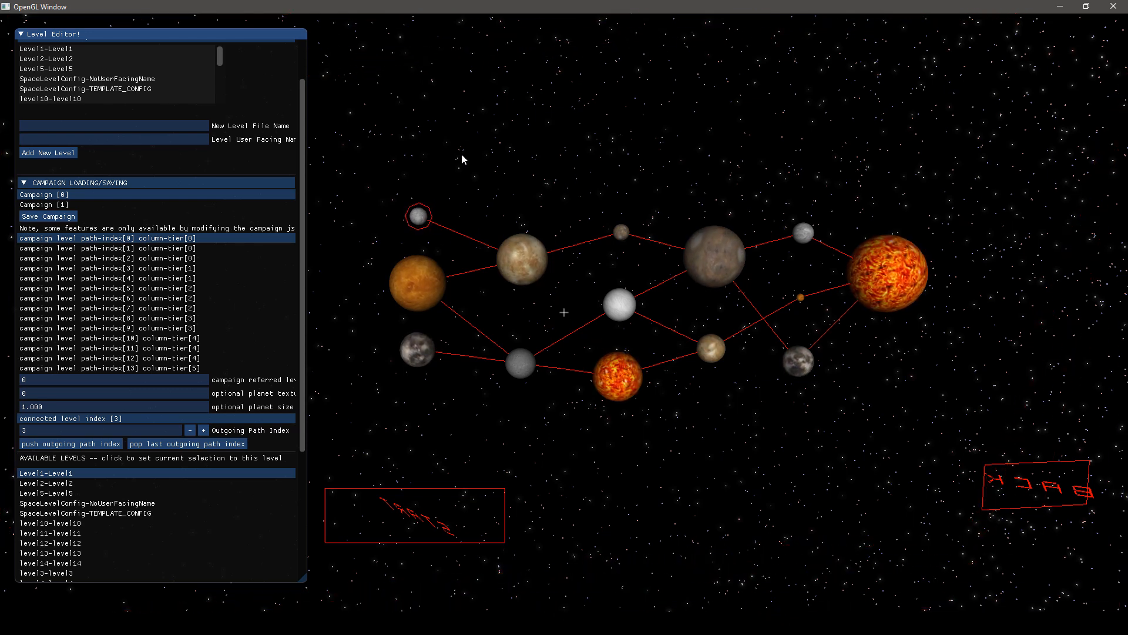
click(880, 520)
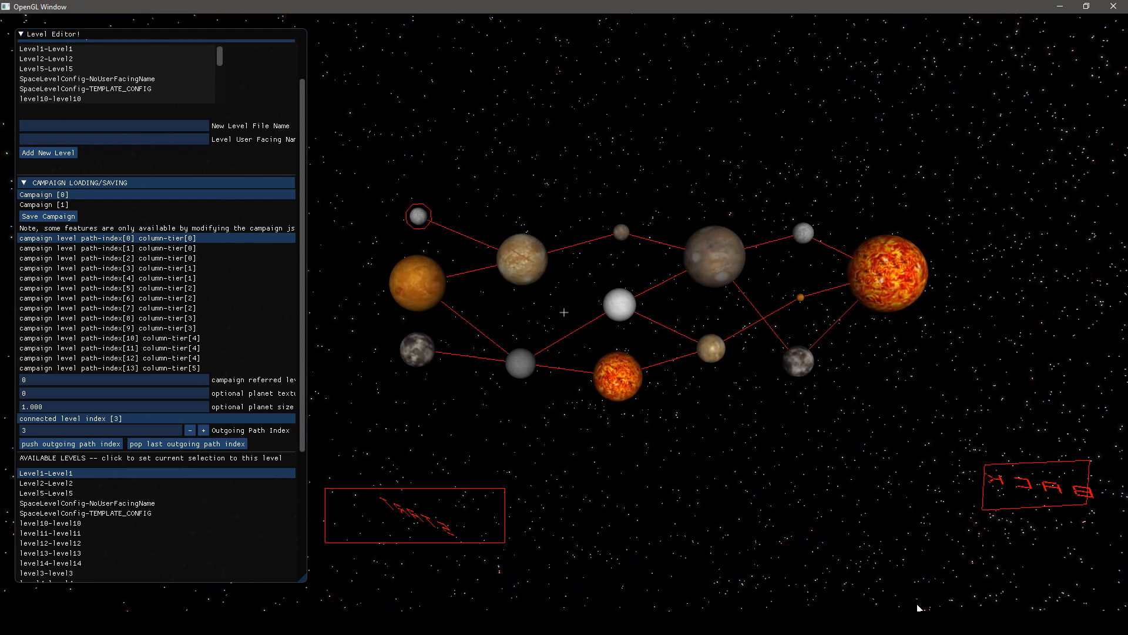